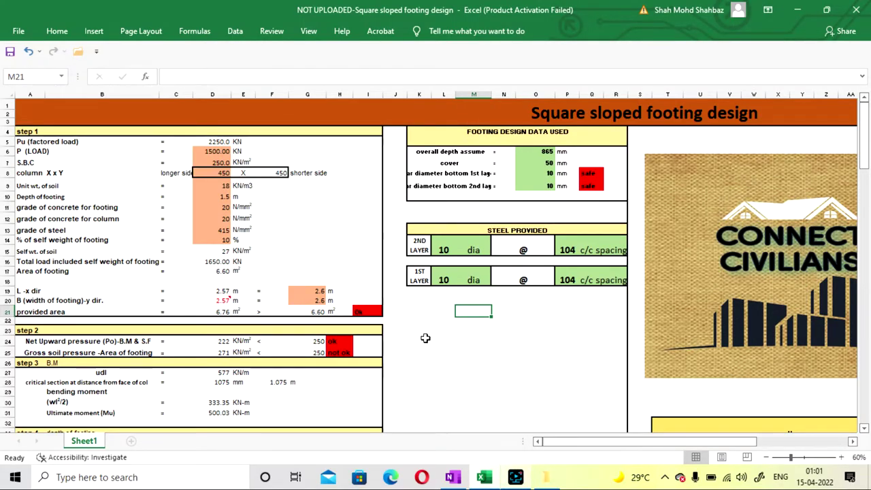
Step: Look over the footing design sheet from the step 1 inputs down to the step 5 reinforcement section
{"action": "scroll", "coordinate": [357, 313], "scroll_direction": "down", "scroll_amount": 1}
{"action": "scroll", "coordinate": [357, 313], "scroll_direction": "up", "scroll_amount": 1}
{"action": "mouse_move", "coordinate": [590, 442]}
{"action": "left_mouse_down"}
{"action": "mouse_move", "coordinate": [677, 446]}
{"action": "mouse_move", "coordinate": [612, 443]}
{"action": "left_mouse_up"}
{"action": "scroll", "coordinate": [614, 307], "scroll_direction": "down", "scroll_amount": 9}
{"action": "scroll", "coordinate": [613, 309], "scroll_direction": "down", "scroll_amount": 3}
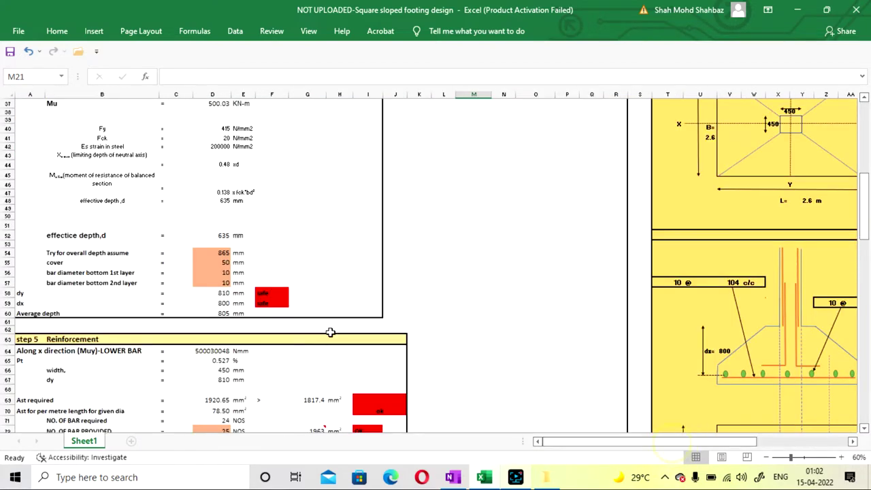
{"action": "scroll", "coordinate": [333, 329], "scroll_direction": "up", "scroll_amount": 7}
{"action": "scroll", "coordinate": [336, 329], "scroll_direction": "up", "scroll_amount": 6}
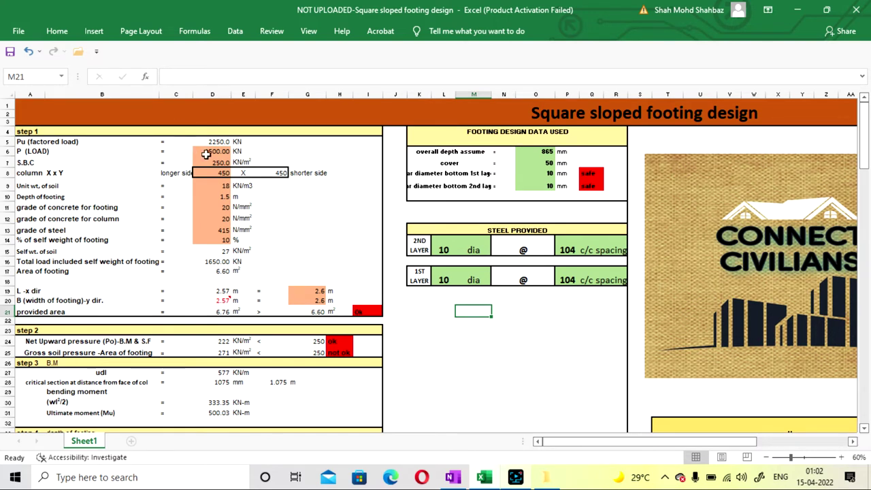
{"action": "left_click", "coordinate": [202, 151]}
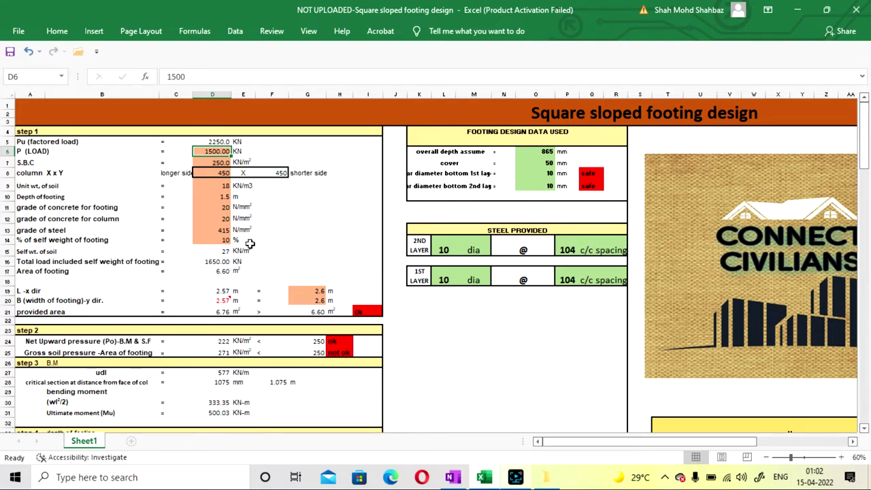
{"action": "left_click", "coordinate": [301, 241]}
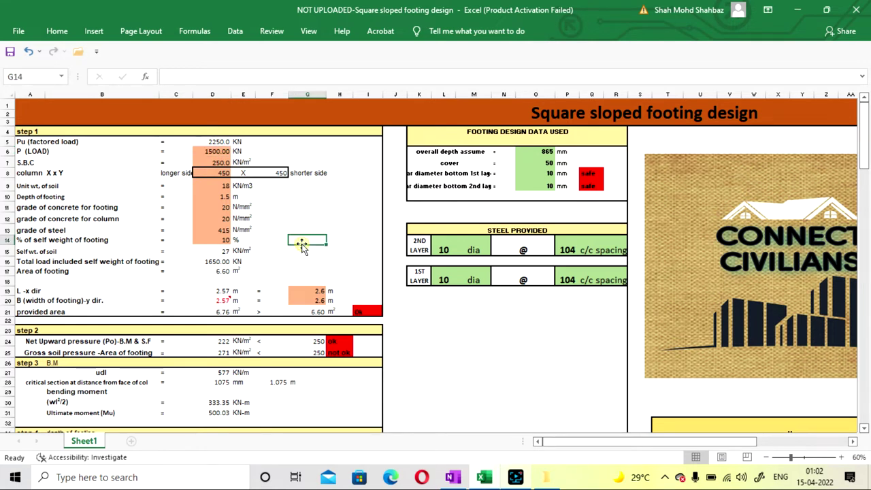
{"action": "left_click", "coordinate": [198, 152]}
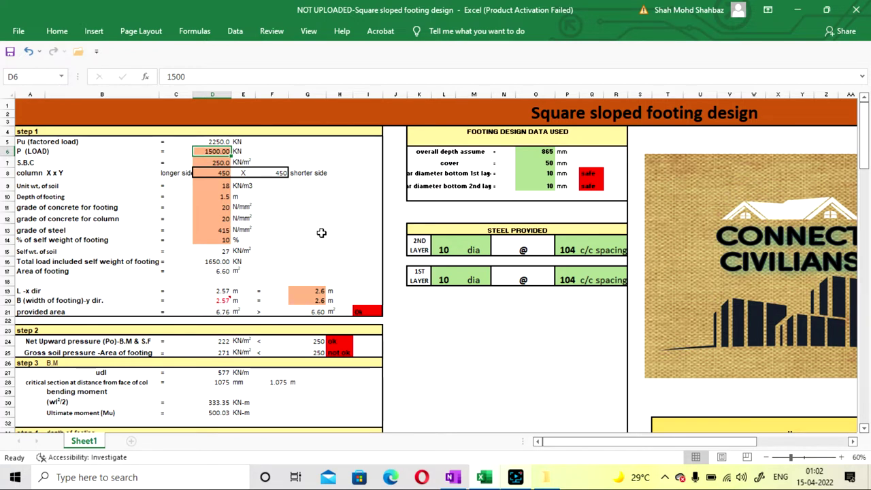
{"action": "key", "text": "Down"}
{"action": "key", "text": "Up"}
{"action": "key", "text": "Left"}
{"action": "key", "text": "Left"}
{"action": "key", "text": "Left"}
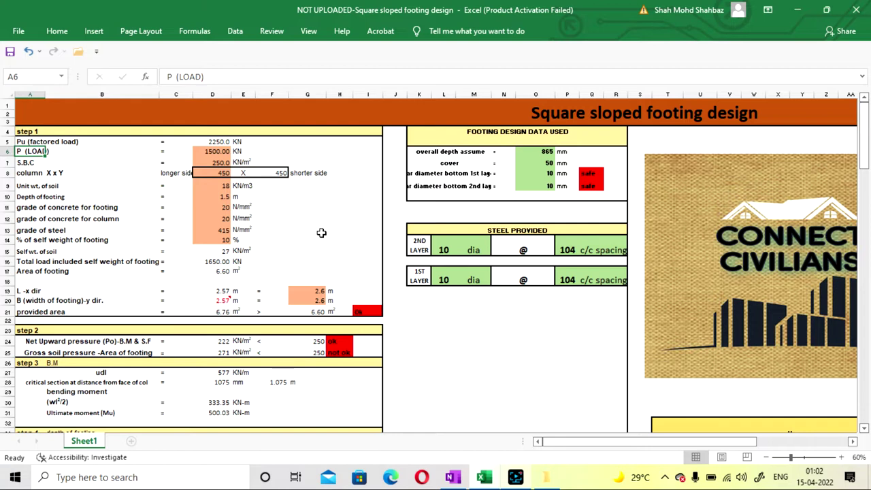
{"action": "key", "text": "Right"}
{"action": "key", "text": "Right"}
{"action": "key", "text": "Right"}
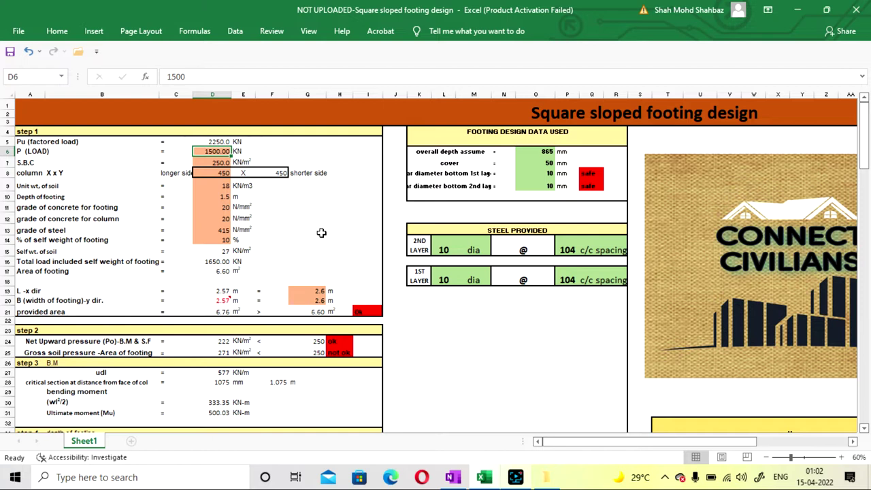
{"action": "key", "text": "Down"}
{"action": "key", "text": "Up"}
{"action": "key", "text": "Left"}
{"action": "key", "text": "Left"}
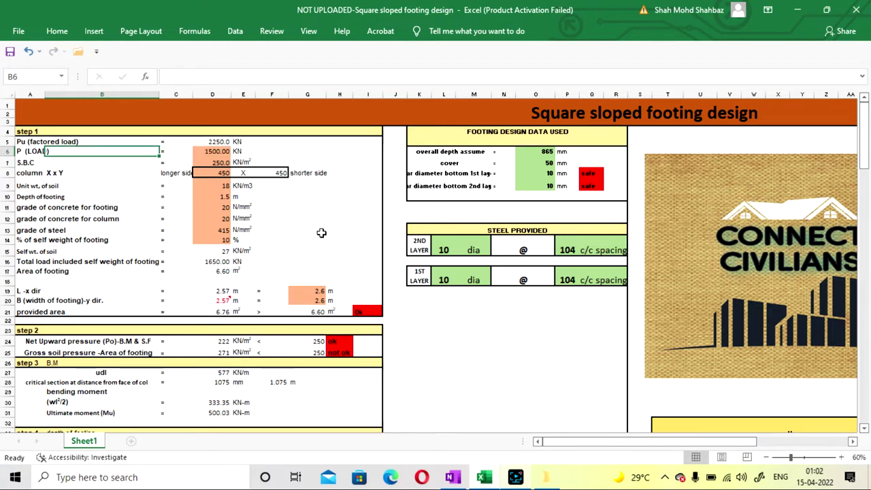
Step: Set the load P in step 1 to 550 kN and check the factored load formula above it
{"action": "key", "text": "Right"}
{"action": "key", "text": "Right"}
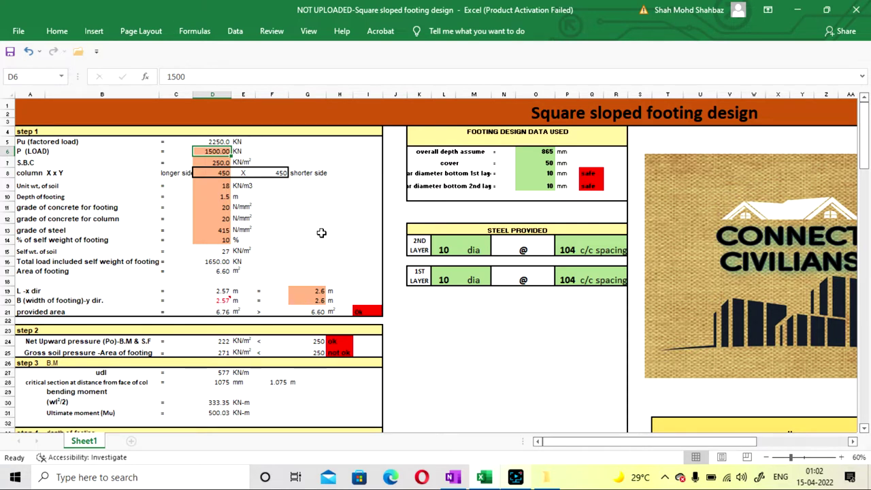
{"action": "type", "text": "550"}
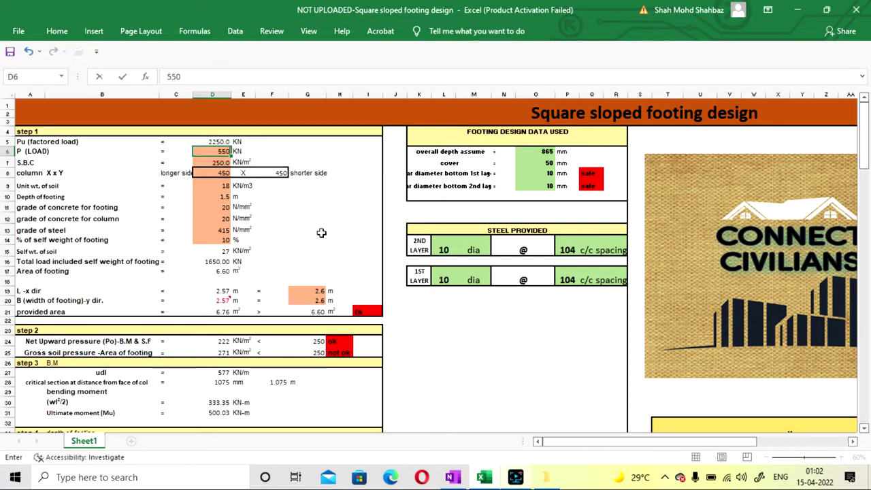
{"action": "key", "text": "Return"}
{"action": "key", "text": "Up"}
{"action": "key", "text": "Up"}
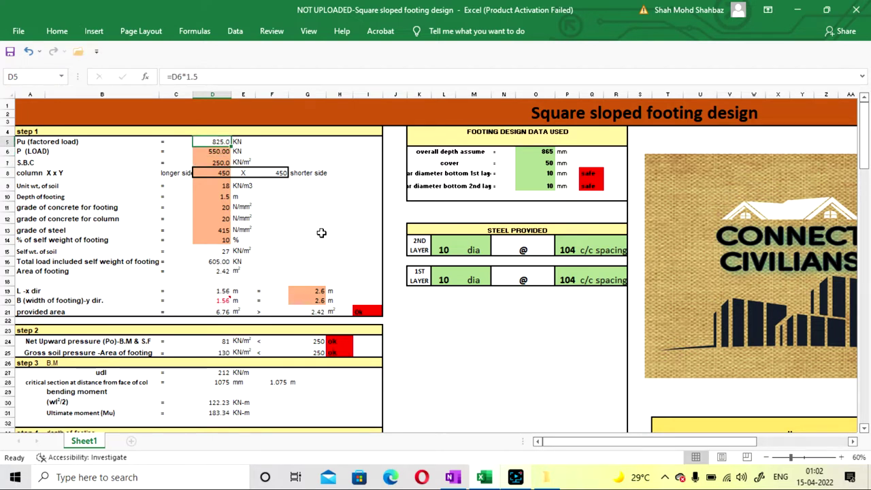
Step: Set the S.B.C. of the soil in step 1 to 220 kN/m²
{"action": "key", "text": "Down"}
{"action": "key", "text": "Down"}
{"action": "key", "text": "Down"}
{"action": "key", "text": "Up"}
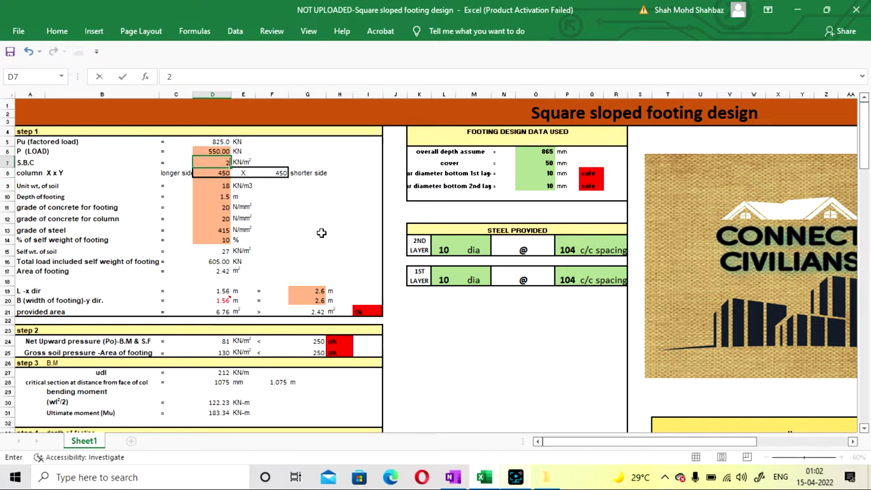
{"action": "type", "text": "220"}
{"action": "key", "text": "Return"}
{"action": "key", "text": "Down"}
{"action": "key", "text": "Up"}
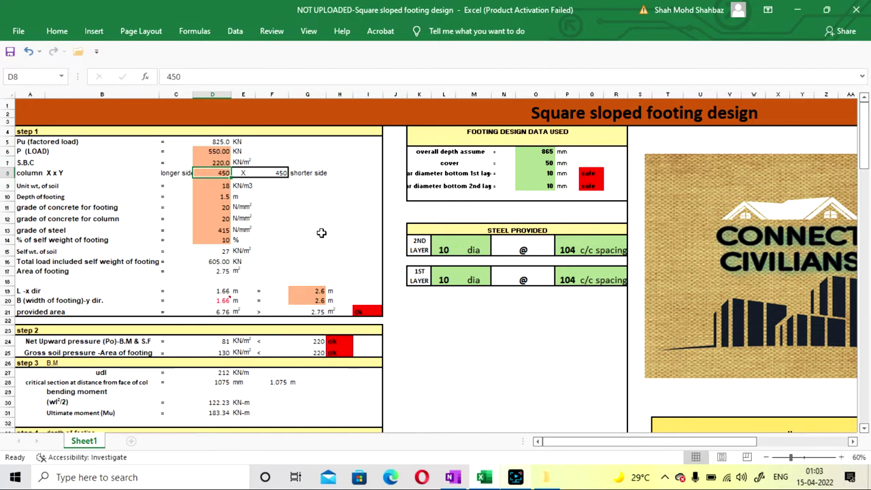
Step: Review the step 1 inputs for column size, unit weight of soil, depth of footing and footing concrete grade
{"action": "key", "text": "Down"}
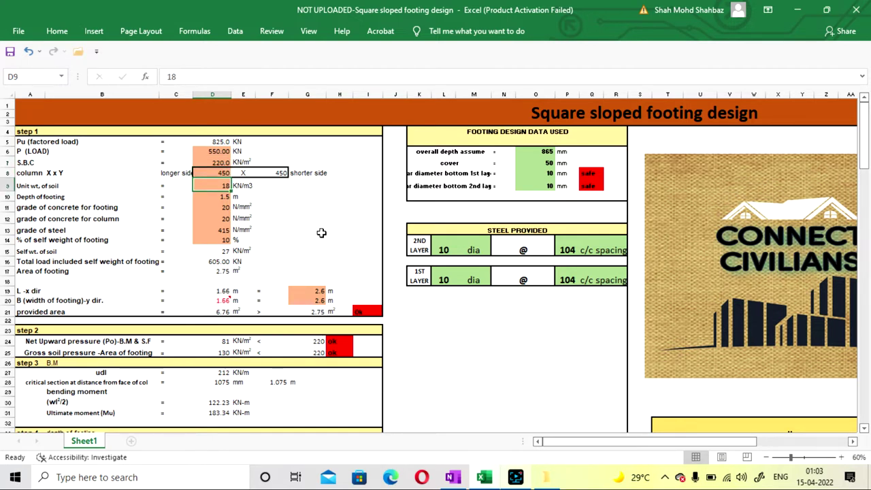
{"action": "key", "text": "Down"}
{"action": "key", "text": "Up"}
{"action": "key", "text": "Up"}
{"action": "key", "text": "Down"}
{"action": "key", "text": "Down"}
{"action": "key", "text": "Down"}
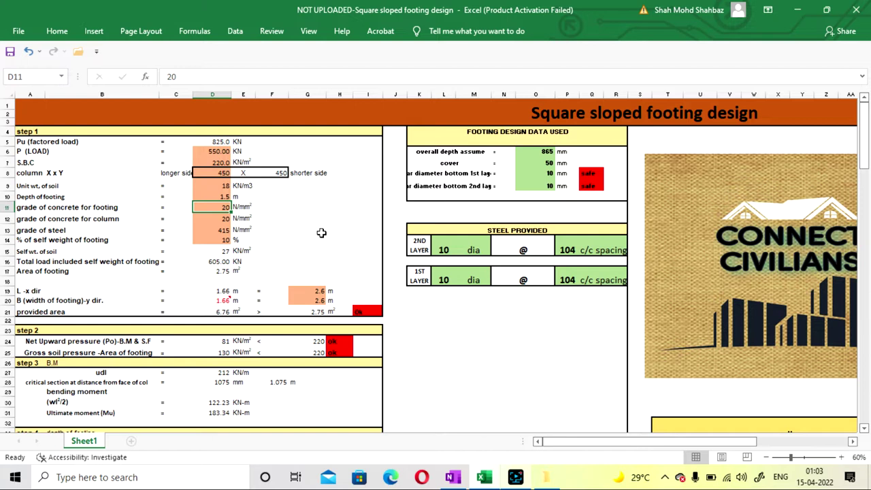
{"action": "key", "text": "Up"}
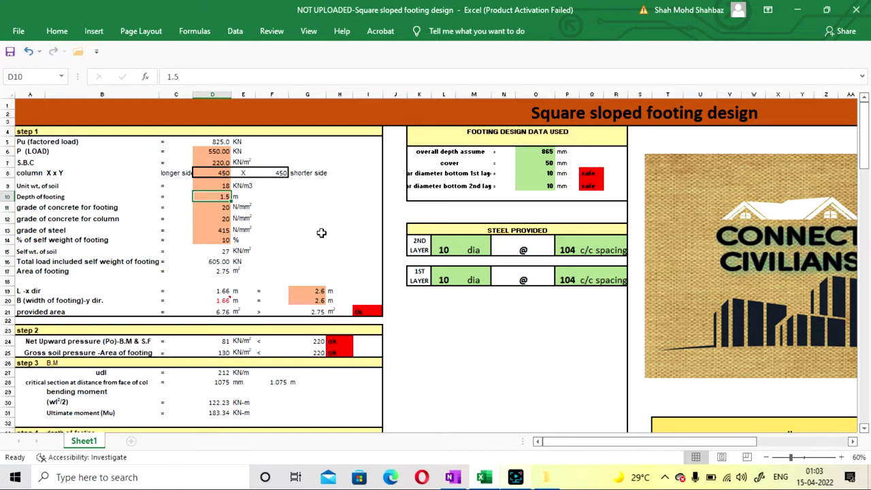
{"action": "key", "text": "Up"}
{"action": "key", "text": "Up"}
{"action": "key", "text": "Up"}
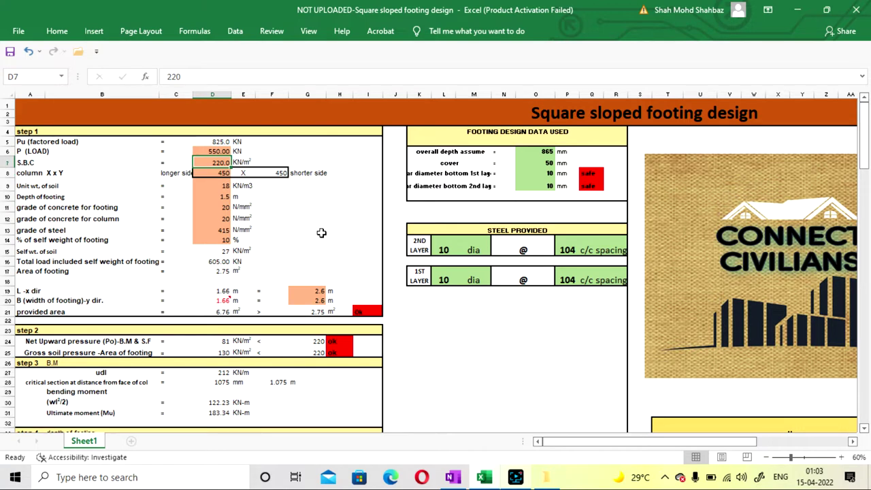
{"action": "key", "text": "Down"}
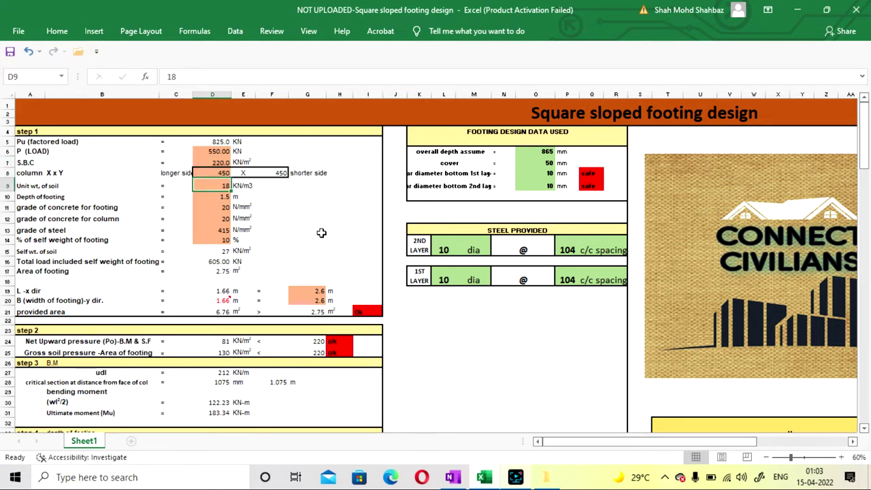
{"action": "key", "text": "Left"}
{"action": "key", "text": "Left"}
{"action": "key", "text": "Left"}
{"action": "key", "text": "Right"}
{"action": "key", "text": "Right"}
{"action": "key", "text": "Right"}
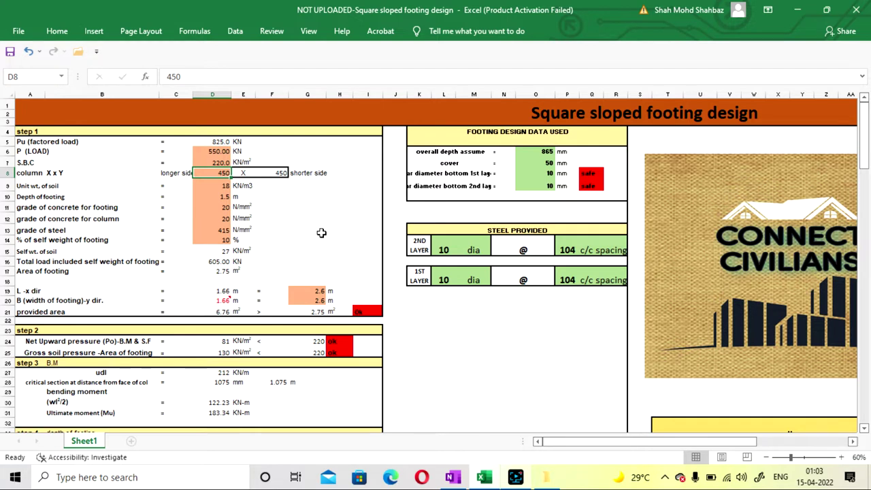
{"action": "key", "text": "Down"}
{"action": "key", "text": "Up"}
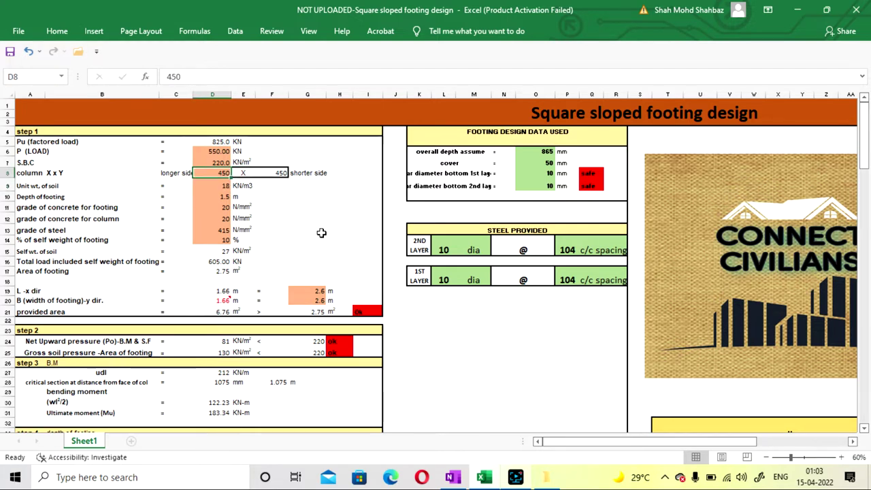
Step: Try a column longer side of 230 mm and check the formula of the linked shorter side
{"action": "type", "text": "2"}
{"action": "key", "text": "BackSpace"}
{"action": "type", "text": "450"}
{"action": "key", "text": "Return"}
{"action": "key", "text": "Up"}
{"action": "type", "text": "230"}
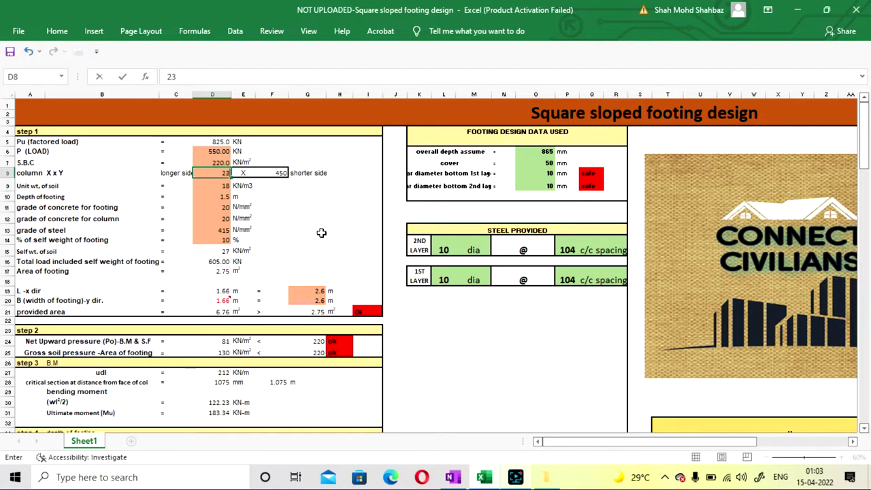
{"action": "key", "text": "Return"}
{"action": "key", "text": "Up"}
{"action": "key", "text": "Right"}
{"action": "key", "text": "Right"}
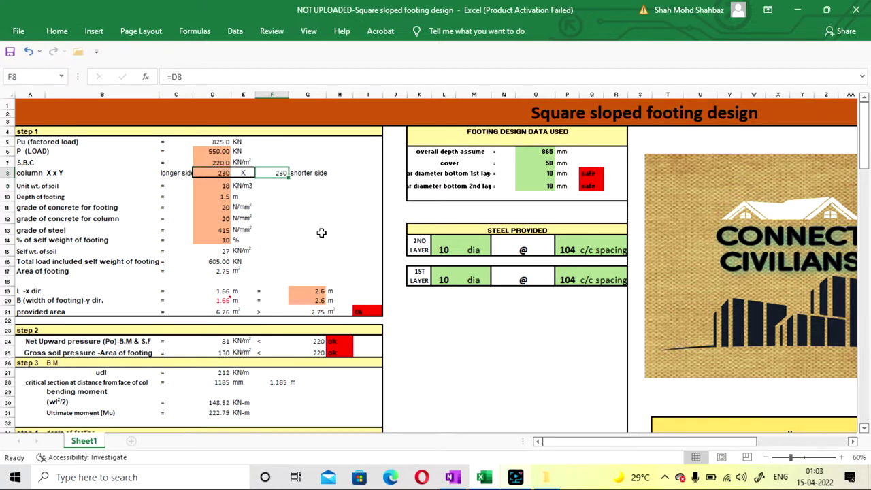
Step: Set the column's longer side to 450 mm
{"action": "key", "text": "Left"}
{"action": "key", "text": "Left"}
{"action": "type", "text": "4"}
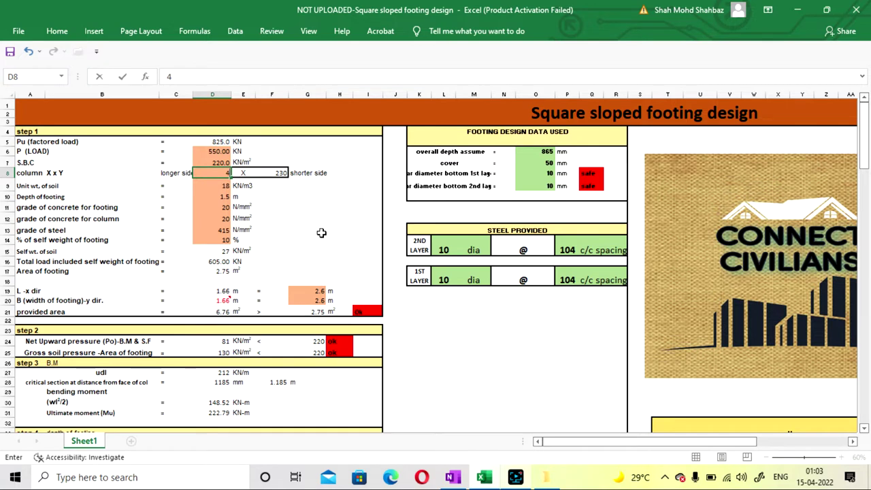
{"action": "type", "text": "50"}
{"action": "key", "text": "ctrl+Return"}
Step: Set the depth of footing in step 1 to 1.3 m
{"action": "key", "text": "Down"}
{"action": "key", "text": "Left"}
{"action": "key", "text": "Left"}
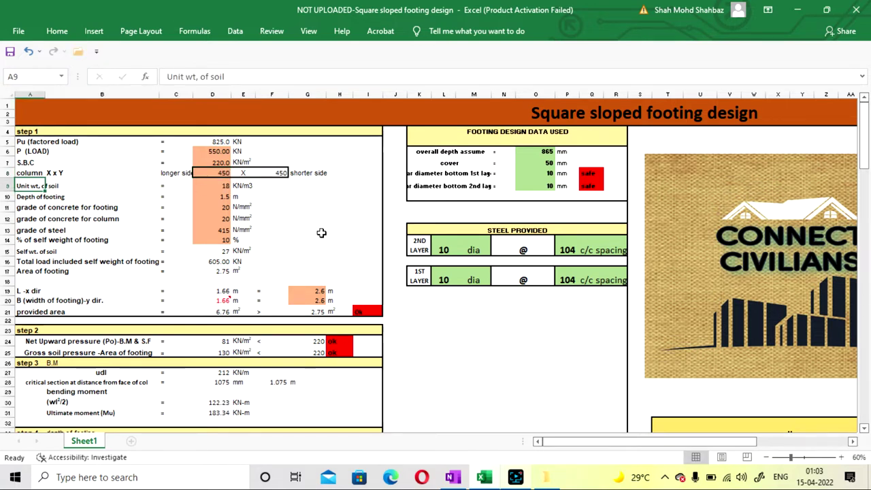
{"action": "key", "text": "Right"}
{"action": "key", "text": "Right"}
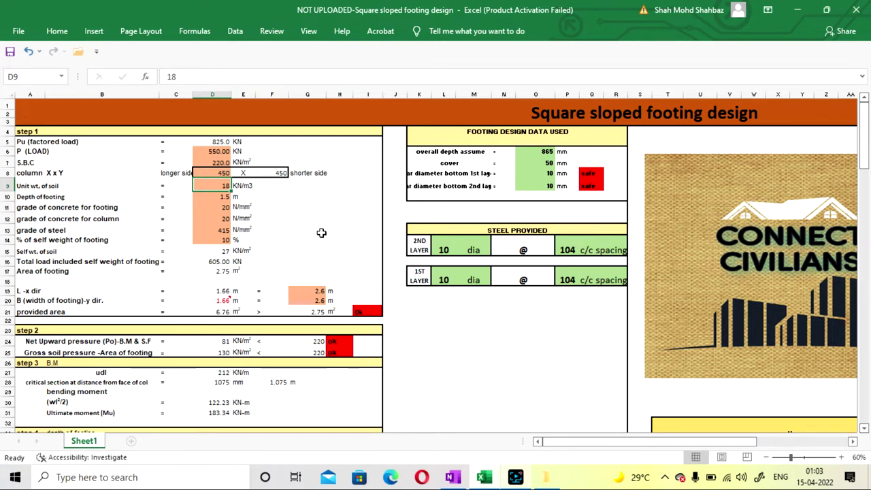
{"action": "key", "text": "Down"}
{"action": "key", "text": "Left"}
{"action": "key", "text": "Left"}
{"action": "key", "text": "Right"}
{"action": "key", "text": "Right"}
{"action": "type", "text": "1.3"}
{"action": "key", "text": "Return"}
Step: Set the grade of concrete for the footing to 25 N/mm²
{"action": "key", "text": "Left"}
{"action": "key", "text": "Left"}
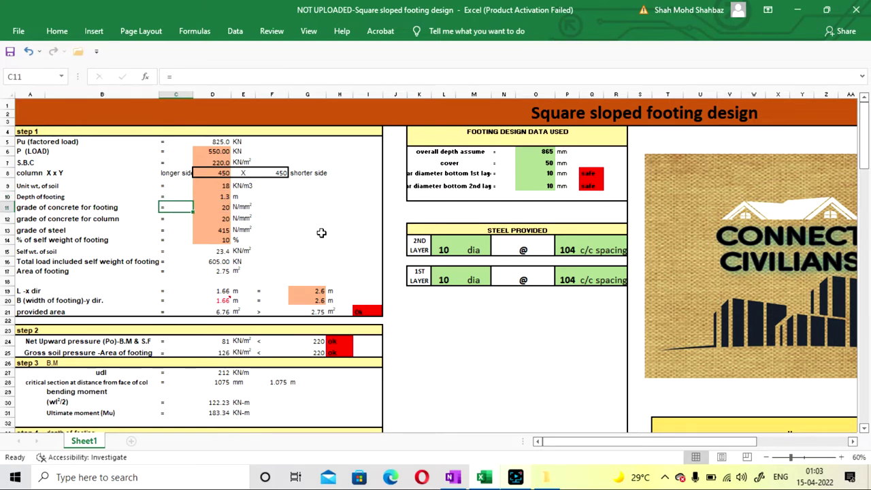
{"action": "key", "text": "Right"}
{"action": "key", "text": "Right"}
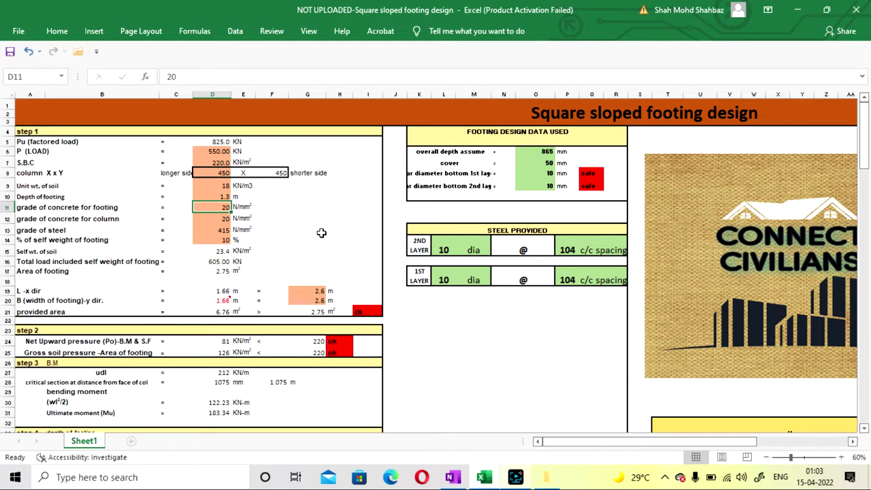
{"action": "key", "text": "Down"}
{"action": "key", "text": "Up"}
{"action": "type", "text": "25"}
{"action": "key", "text": "Return"}
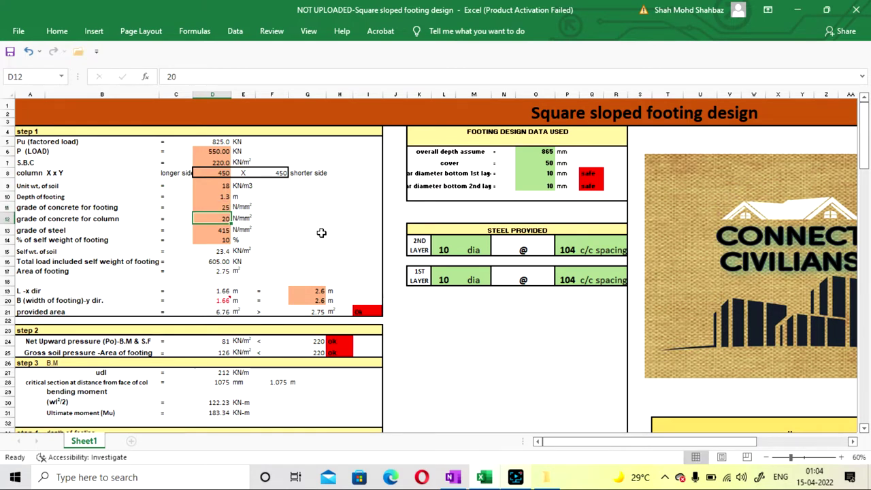
Step: Review the step 1 inputs for the column's concrete grade and the grade of steel
{"action": "key", "text": "Down"}
{"action": "key", "text": "Down"}
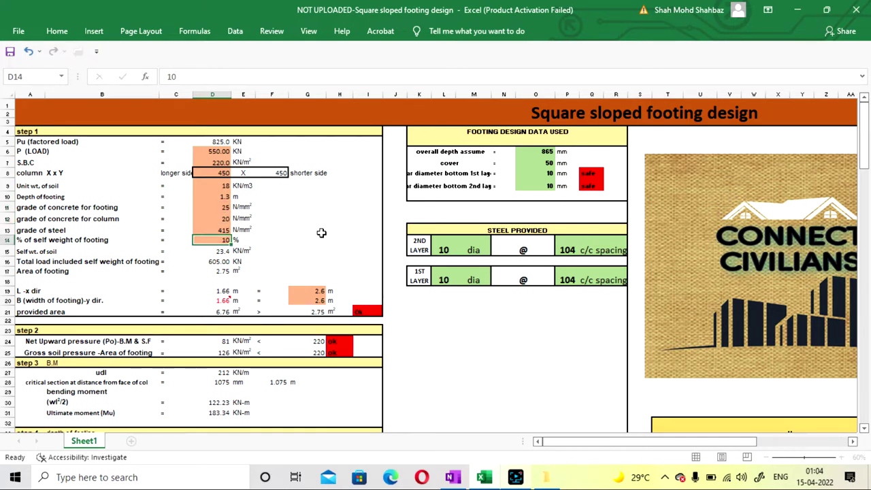
{"action": "key", "text": "Up"}
{"action": "key", "text": "Up"}
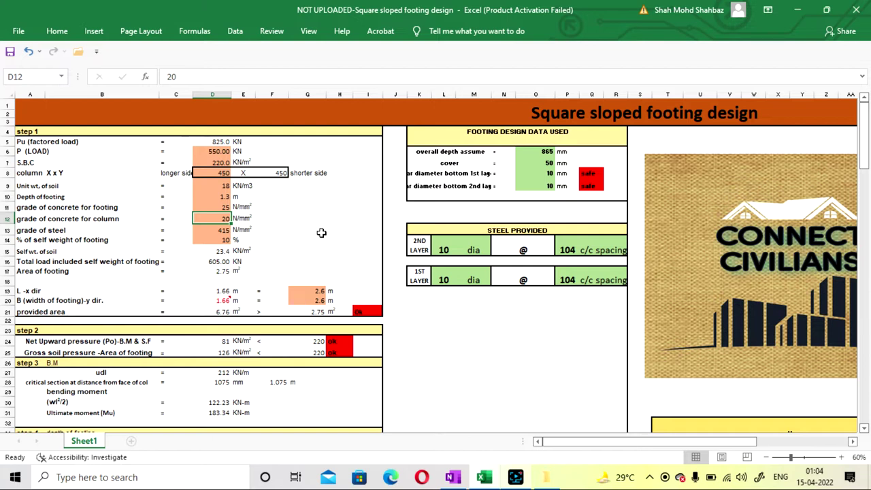
{"action": "key", "text": "Down"}
{"action": "key", "text": "Left"}
{"action": "key", "text": "Left"}
{"action": "key", "text": "Right"}
{"action": "key", "text": "Right"}
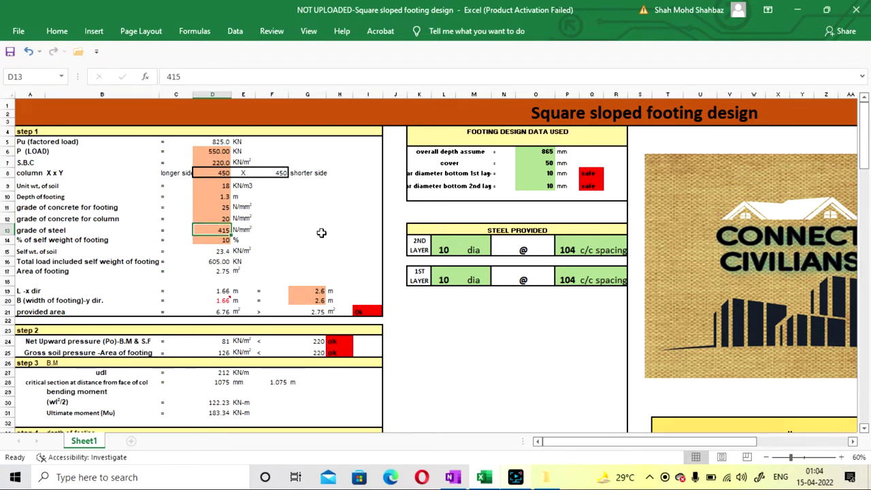
{"action": "key", "text": "Down"}
{"action": "key", "text": "Up"}
{"action": "key", "text": "Left"}
{"action": "key", "text": "Right"}
Step: Examine the percentage of self weight of footing entered in step 1
{"action": "key", "text": "Down"}
{"action": "key", "text": "Left"}
{"action": "key", "text": "Left"}
{"action": "key", "text": "Right"}
{"action": "key", "text": "Right"}
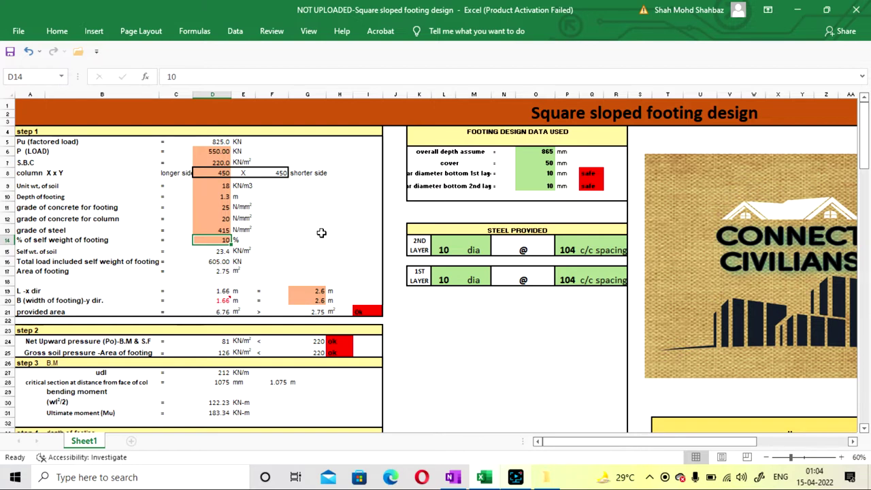
{"action": "key", "text": "Down"}
{"action": "key", "text": "Up"}
{"action": "key", "text": "Right"}
{"action": "key", "text": "Left"}
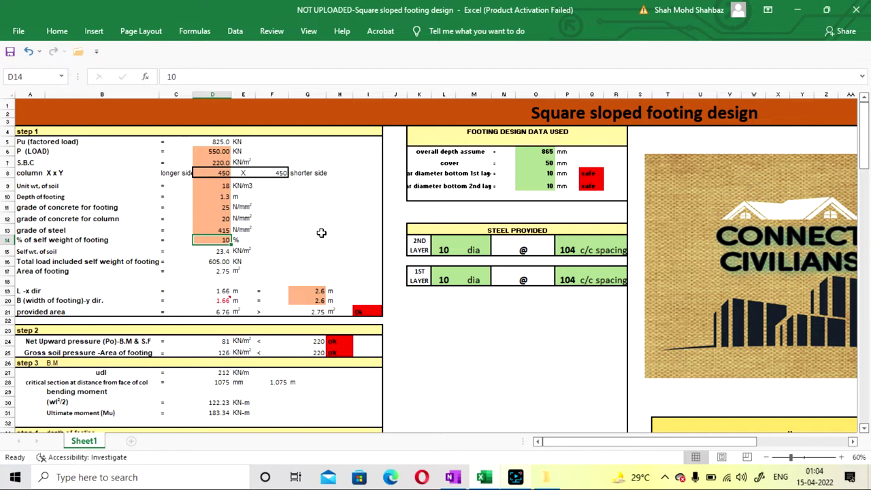
{"action": "key", "text": "Down"}
{"action": "key", "text": "Down"}
{"action": "key", "text": "Down"}
{"action": "key", "text": "Down"}
{"action": "key", "text": "Down"}
{"action": "key", "text": "Down"}
{"action": "key", "text": "Down"}
{"action": "key", "text": "Down"}
{"action": "key", "text": "Down"}
{"action": "key", "text": "Down"}
{"action": "key", "text": "Down"}
{"action": "key", "text": "Down"}
{"action": "key", "text": "Down"}
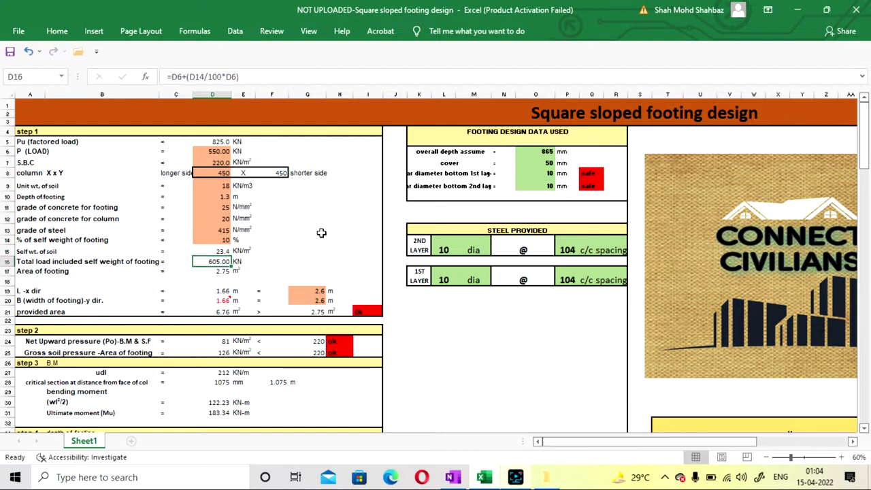
{"action": "key", "text": "Down"}
{"action": "key", "text": "Down"}
{"action": "key", "text": "Up"}
{"action": "key", "text": "Up"}
{"action": "key", "text": "Up"}
{"action": "key", "text": "Up"}
{"action": "key", "text": "Up"}
{"action": "key", "text": "Up"}
{"action": "key", "text": "Up"}
{"action": "key", "text": "Up"}
{"action": "key", "text": "Up"}
{"action": "key", "text": "Up"}
{"action": "key", "text": "Up"}
{"action": "key", "text": "Up"}
{"action": "key", "text": "Up"}
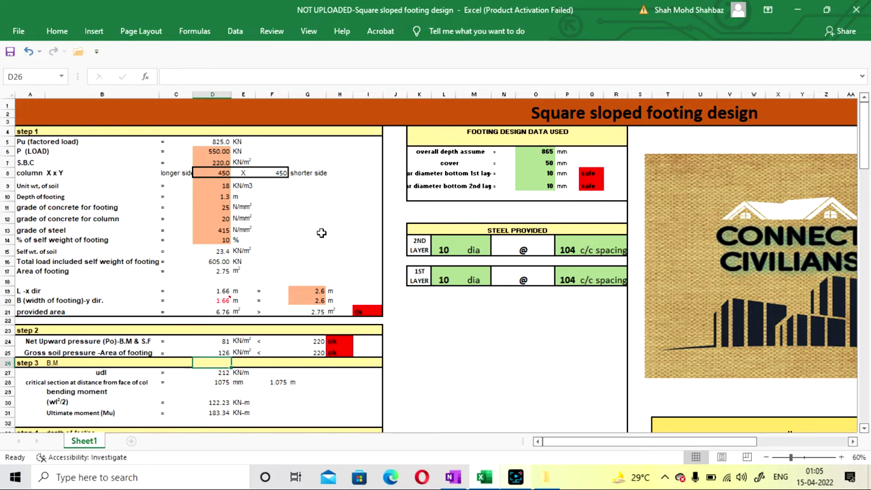
Step: Examine the self weight percentage and the formulas for self weight of soil, total load, footing area and x-direction length in step 1
{"action": "key", "text": "Up"}
{"action": "key", "text": "Up"}
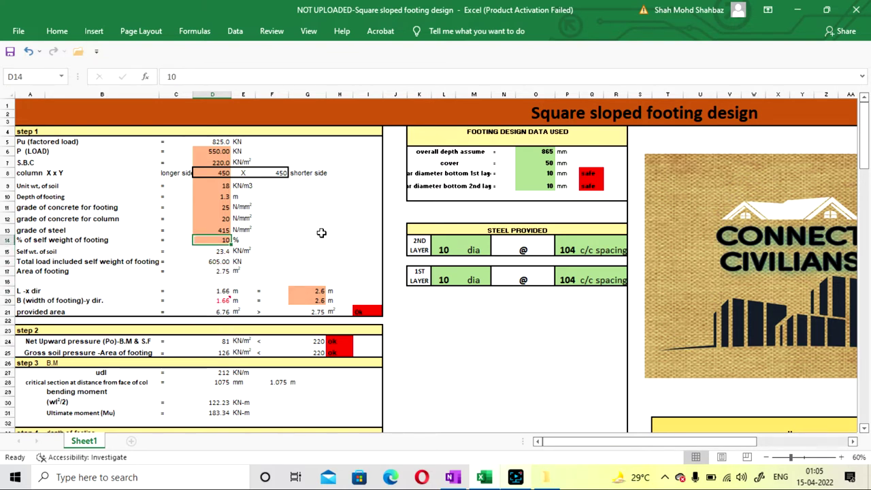
{"action": "key", "text": "Left"}
{"action": "key", "text": "Right"}
{"action": "key", "text": "Up"}
{"action": "key", "text": "Up"}
{"action": "key", "text": "Down"}
{"action": "key", "text": "Down"}
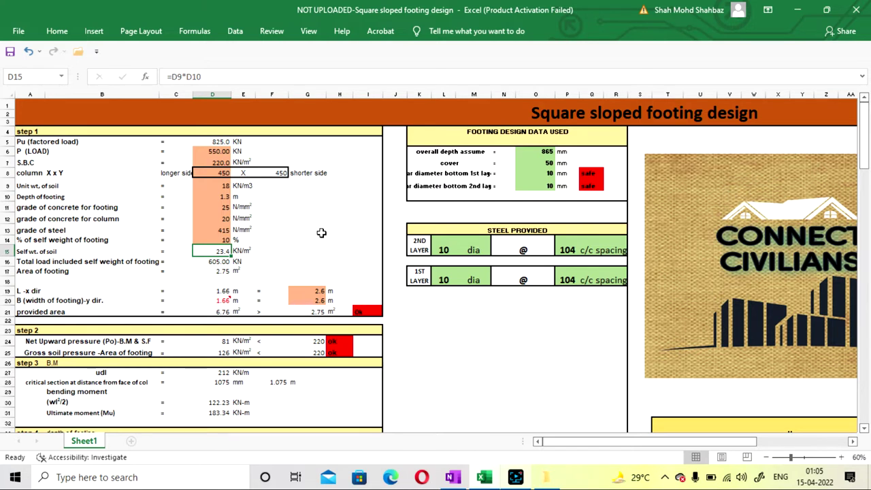
{"action": "key", "text": "Left"}
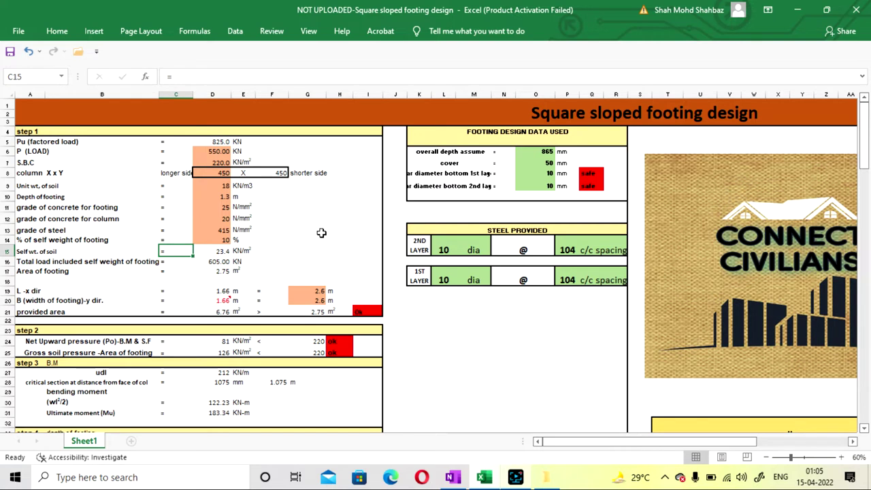
{"action": "key", "text": "Down"}
{"action": "key", "text": "Right"}
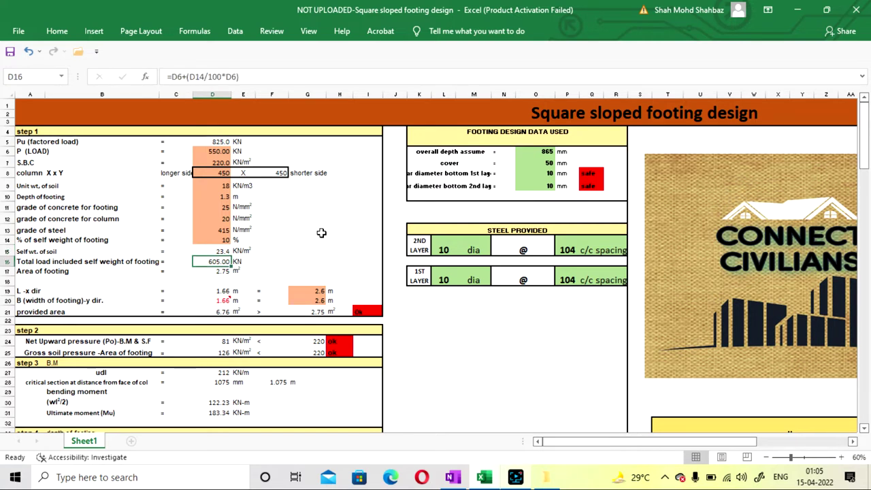
{"action": "key", "text": "Down"}
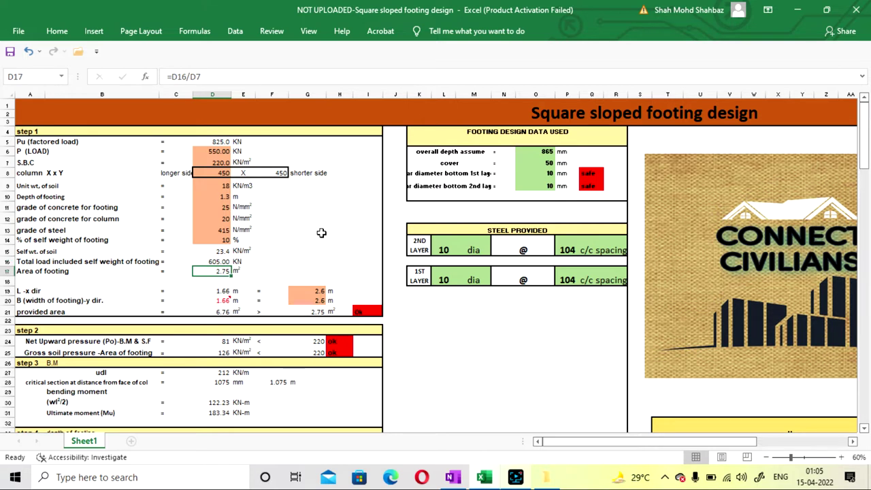
{"action": "key", "text": "Down"}
{"action": "key", "text": "Down"}
{"action": "key", "text": "Down"}
{"action": "key", "text": "Up"}
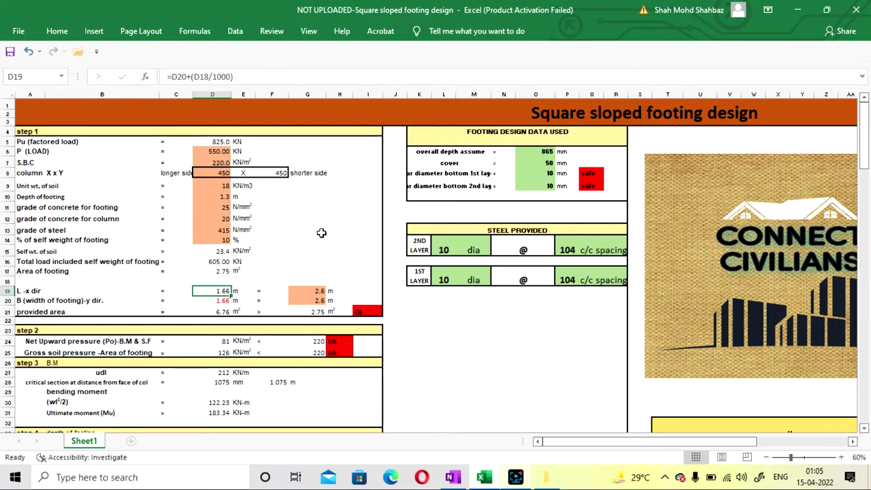
{"action": "scroll", "coordinate": [421, 269], "scroll_direction": "down", "scroll_amount": 2}
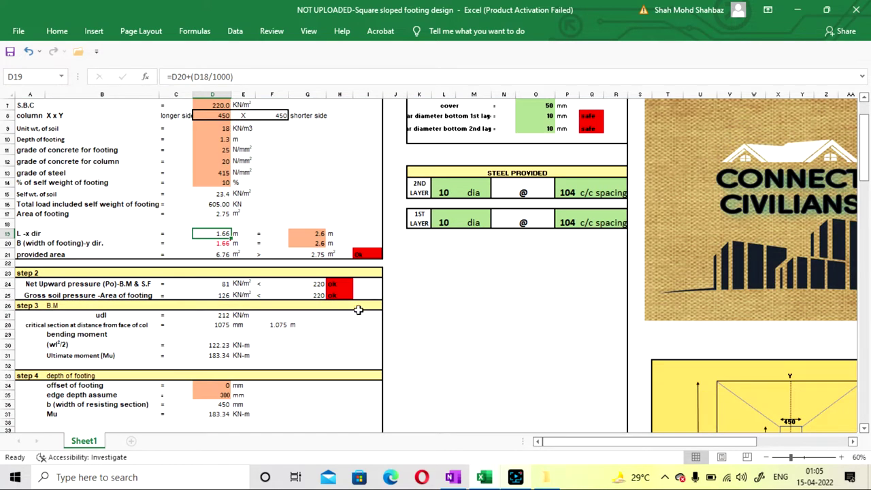
{"action": "scroll", "coordinate": [358, 307], "scroll_direction": "up", "scroll_amount": 1}
{"action": "scroll", "coordinate": [494, 363], "scroll_direction": "down", "scroll_amount": 1}
{"action": "scroll", "coordinate": [492, 361], "scroll_direction": "up", "scroll_amount": 2}
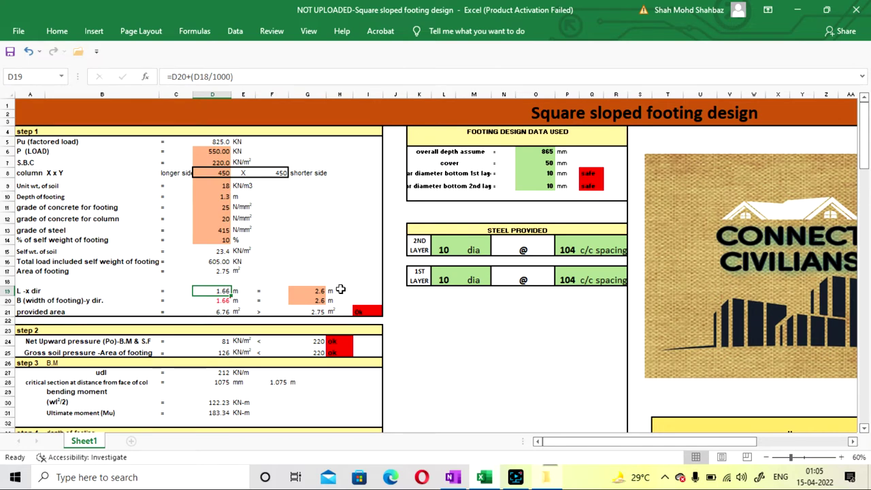
{"action": "left_click", "coordinate": [314, 291]}
{"action": "left_click", "coordinate": [504, 362]}
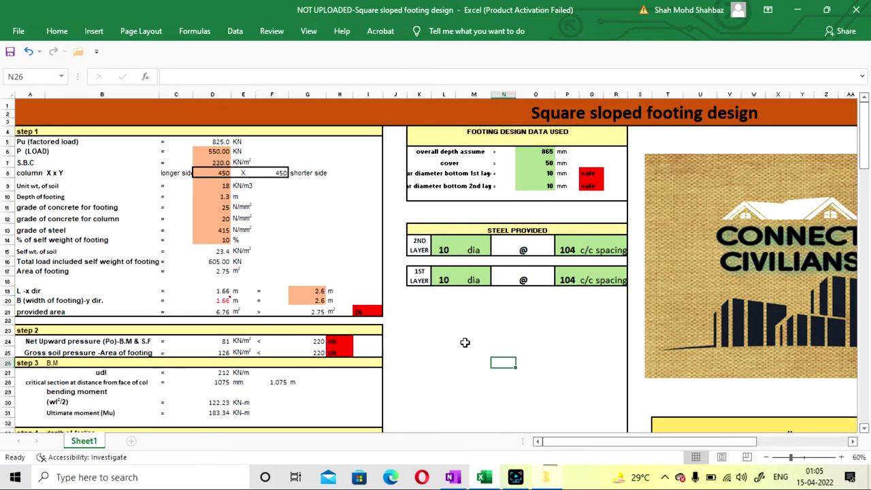
{"action": "scroll", "coordinate": [470, 352], "scroll_direction": "down", "scroll_amount": 2}
{"action": "scroll", "coordinate": [478, 364], "scroll_direction": "down", "scroll_amount": 2}
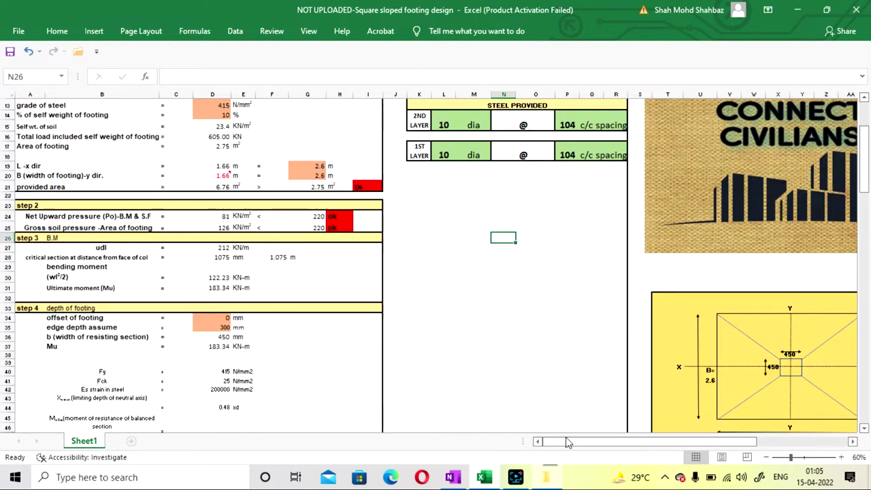
{"action": "left_click_drag", "start_coordinate": [558, 444], "coordinate": [534, 436]}
{"action": "scroll", "coordinate": [449, 334], "scroll_direction": "up", "scroll_amount": 2}
{"action": "scroll", "coordinate": [445, 327], "scroll_direction": "up", "scroll_amount": 2}
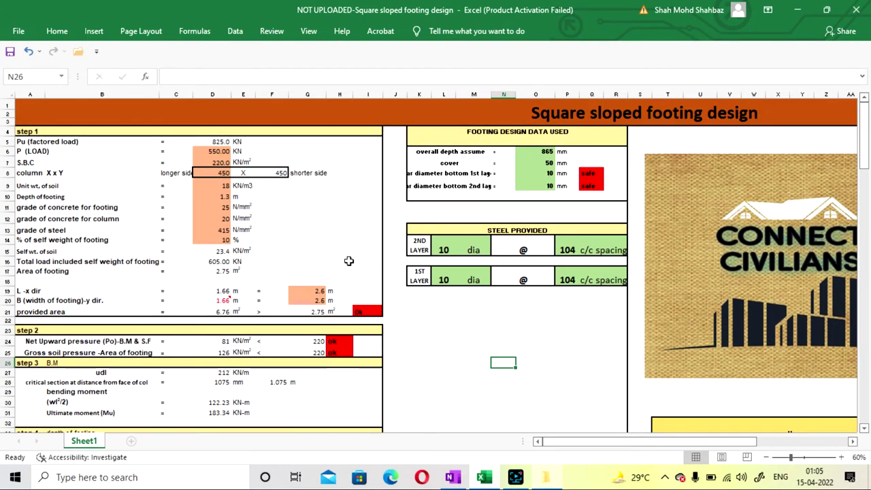
{"action": "left_click", "coordinate": [348, 260]}
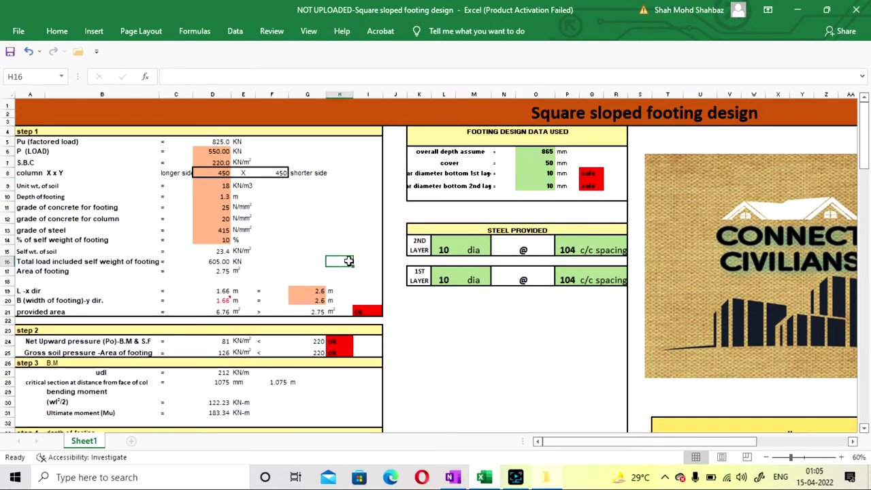
{"action": "left_click", "coordinate": [306, 207]}
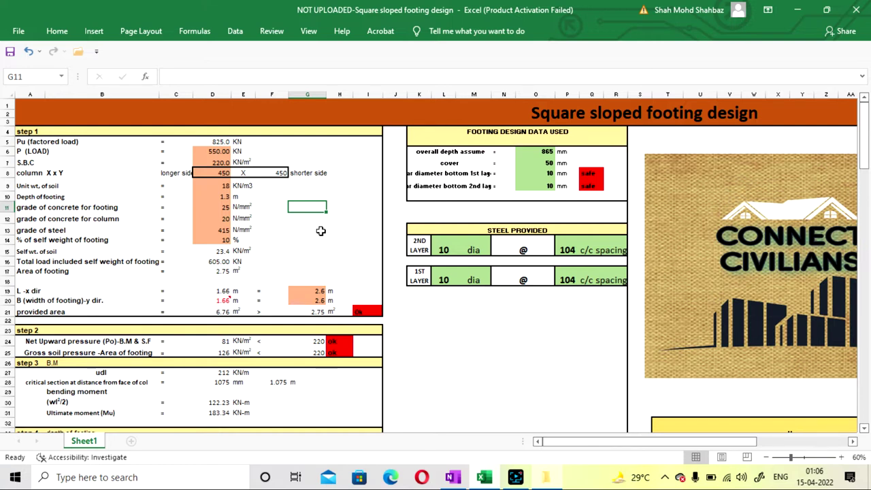
{"action": "left_click", "coordinate": [321, 230]}
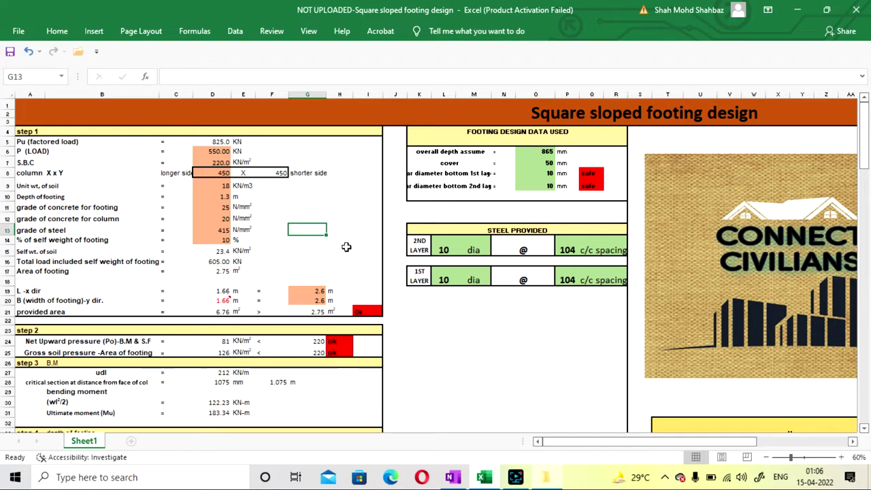
{"action": "scroll", "coordinate": [343, 230], "scroll_direction": "down", "scroll_amount": 1}
{"action": "scroll", "coordinate": [343, 231], "scroll_direction": "up", "scroll_amount": 1}
{"action": "left_click", "coordinate": [342, 229]}
{"action": "left_click", "coordinate": [368, 229]}
{"action": "left_click", "coordinate": [330, 230]}
{"action": "left_click", "coordinate": [309, 229]}
{"action": "left_click", "coordinate": [340, 231]}
{"action": "left_click", "coordinate": [309, 240]}
{"action": "scroll", "coordinate": [326, 221], "scroll_direction": "down", "scroll_amount": 1}
{"action": "scroll", "coordinate": [347, 197], "scroll_direction": "up", "scroll_amount": 1}
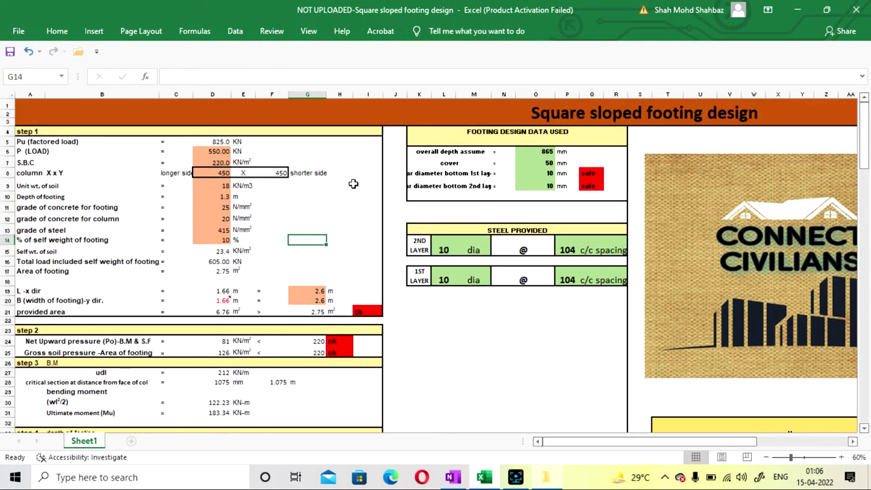
Step: Set the provided footing length in the x direction and width in the y direction in step 1 to 2.5 m each
{"action": "scroll", "coordinate": [352, 184], "scroll_direction": "down", "scroll_amount": 5}
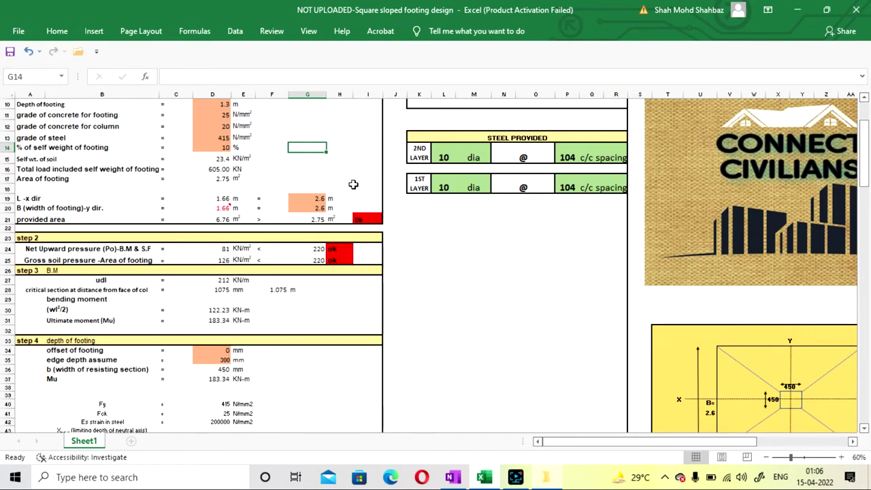
{"action": "scroll", "coordinate": [347, 190], "scroll_direction": "up", "scroll_amount": 2}
{"action": "left_click", "coordinate": [460, 245]}
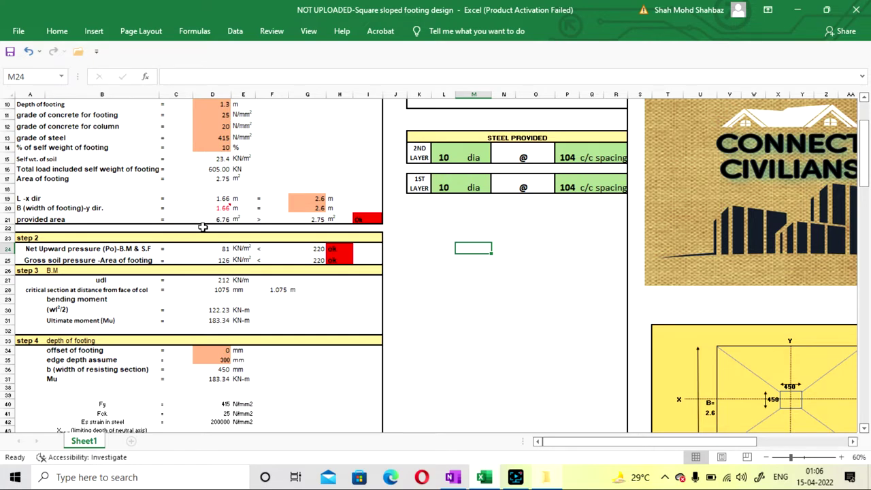
{"action": "left_click", "coordinate": [307, 198]}
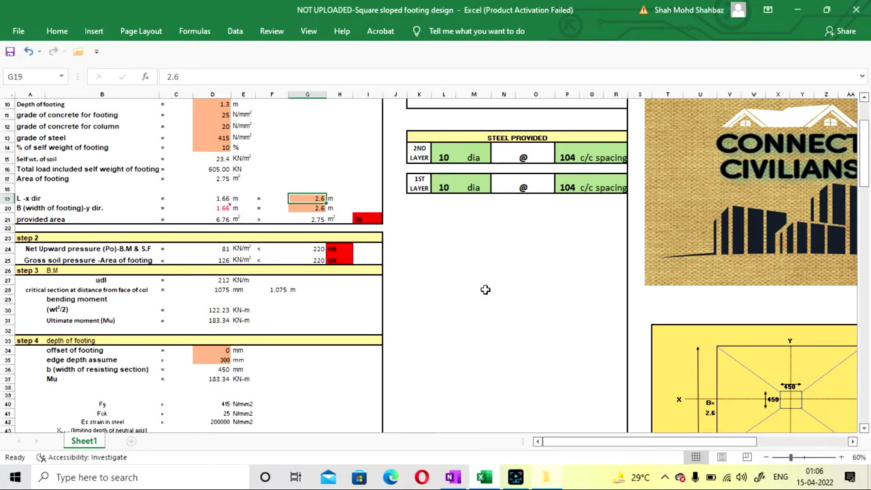
{"action": "scroll", "coordinate": [484, 288], "scroll_direction": "up", "scroll_amount": 1}
{"action": "scroll", "coordinate": [484, 288], "scroll_direction": "down", "scroll_amount": 1}
{"action": "scroll", "coordinate": [484, 288], "scroll_direction": "up", "scroll_amount": 1}
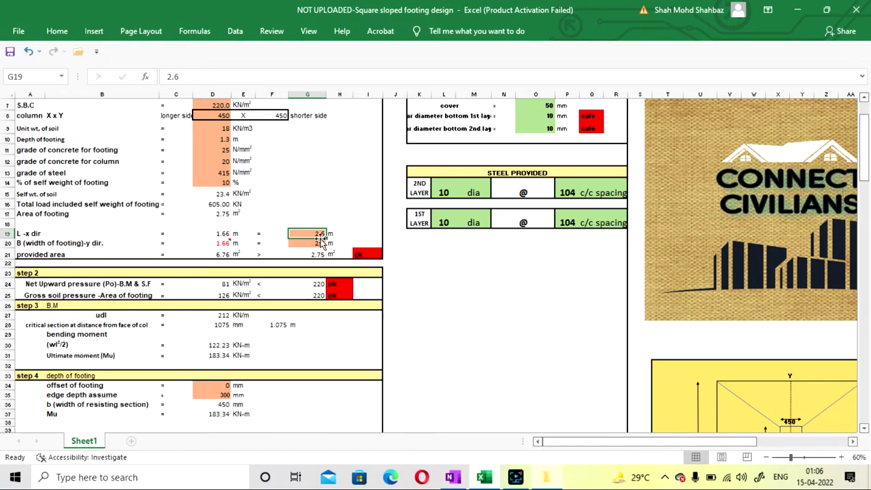
{"action": "scroll", "coordinate": [332, 249], "scroll_direction": "down", "scroll_amount": 1}
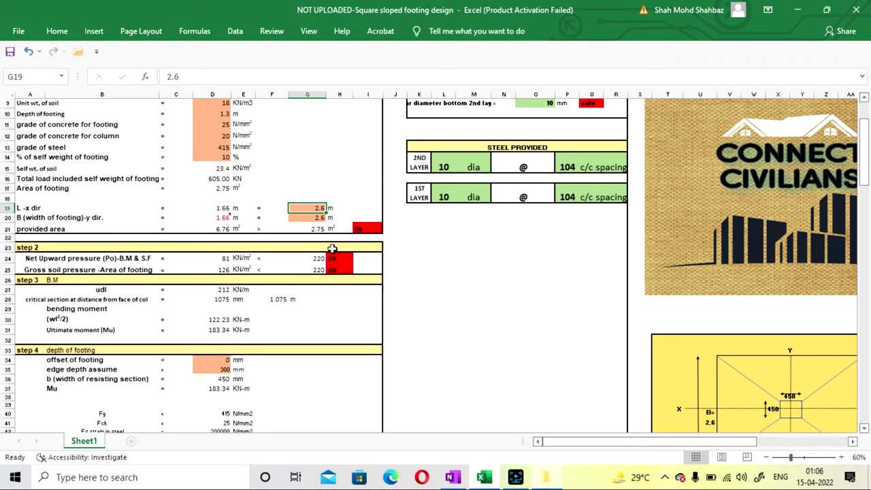
{"action": "scroll", "coordinate": [332, 249], "scroll_direction": "up", "scroll_amount": 1}
{"action": "type", "text": "2.5"}
{"action": "key", "text": "Return"}
{"action": "type", "text": "2.5"}
{"action": "key", "text": "Return"}
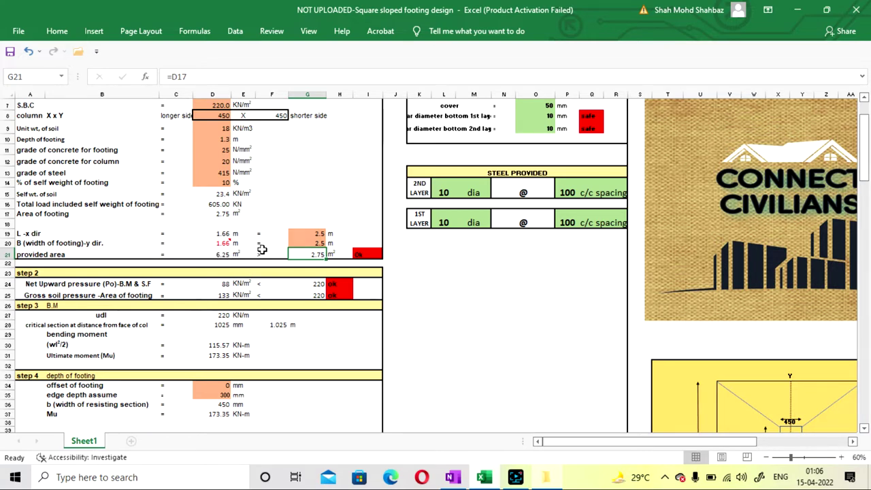
Step: Set the provided footing length L and width B in step 1 to 2 m each
{"action": "scroll", "coordinate": [263, 231], "scroll_direction": "down", "scroll_amount": 2}
{"action": "scroll", "coordinate": [357, 251], "scroll_direction": "up", "scroll_amount": 1}
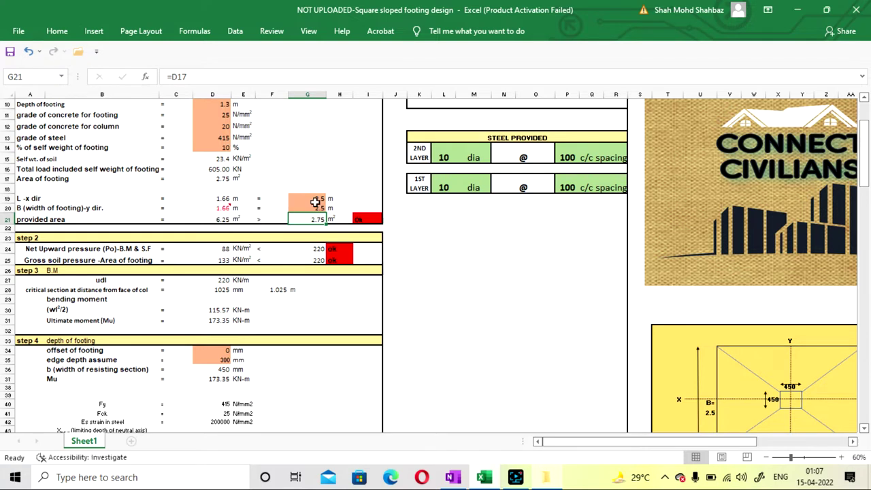
{"action": "left_click", "coordinate": [305, 199]}
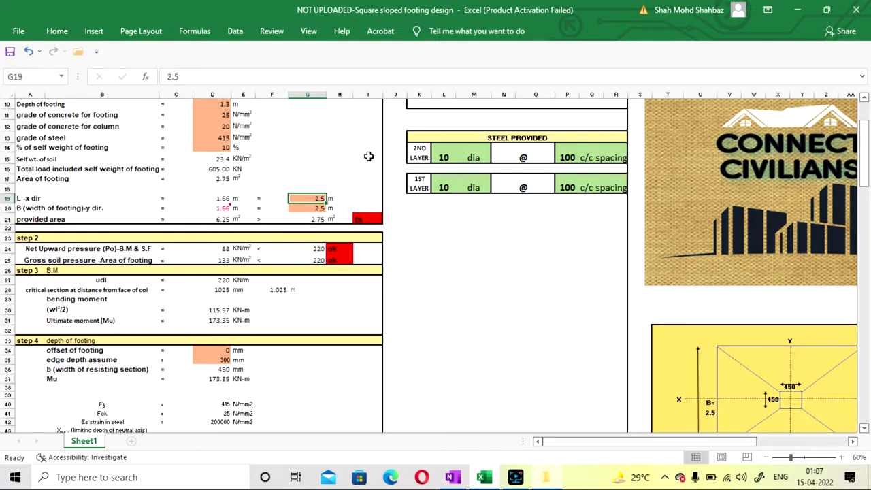
{"action": "type", "text": "2"}
{"action": "key", "text": "Return"}
{"action": "type", "text": "2"}
{"action": "key", "text": "Return"}
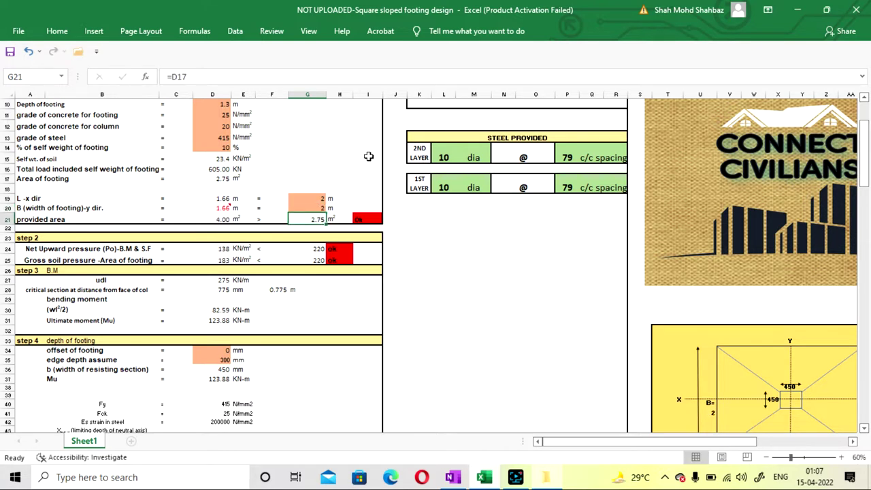
{"action": "left_click", "coordinate": [358, 171]}
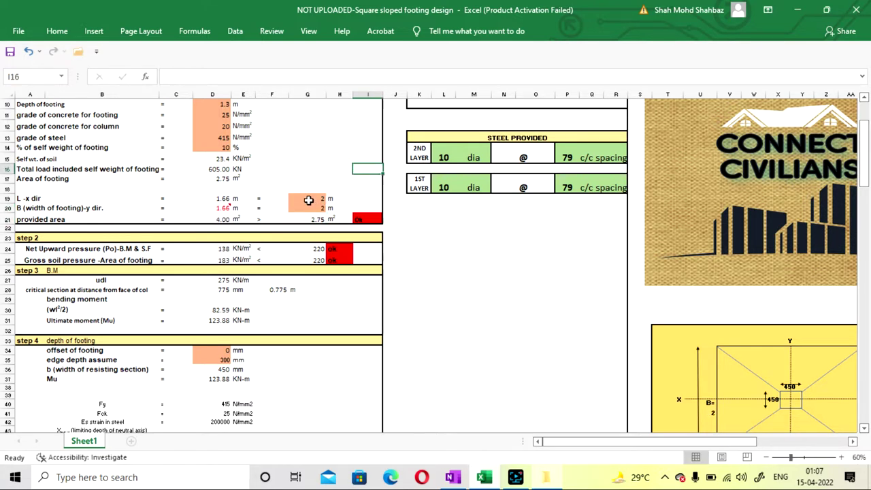
{"action": "left_click", "coordinate": [443, 228]}
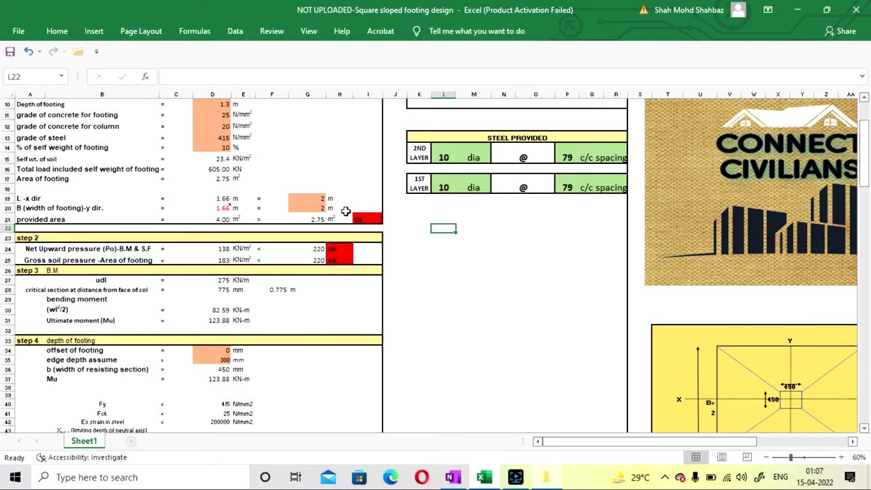
Step: Examine the footing's plan drawing and the sectional drawing with its reinforcement and depth labels
{"action": "scroll", "coordinate": [344, 209], "scroll_direction": "down", "scroll_amount": 2}
{"action": "scroll", "coordinate": [457, 235], "scroll_direction": "up", "scroll_amount": 2}
{"action": "scroll", "coordinate": [458, 234], "scroll_direction": "down", "scroll_amount": 1}
{"action": "scroll", "coordinate": [457, 234], "scroll_direction": "down", "scroll_amount": 1}
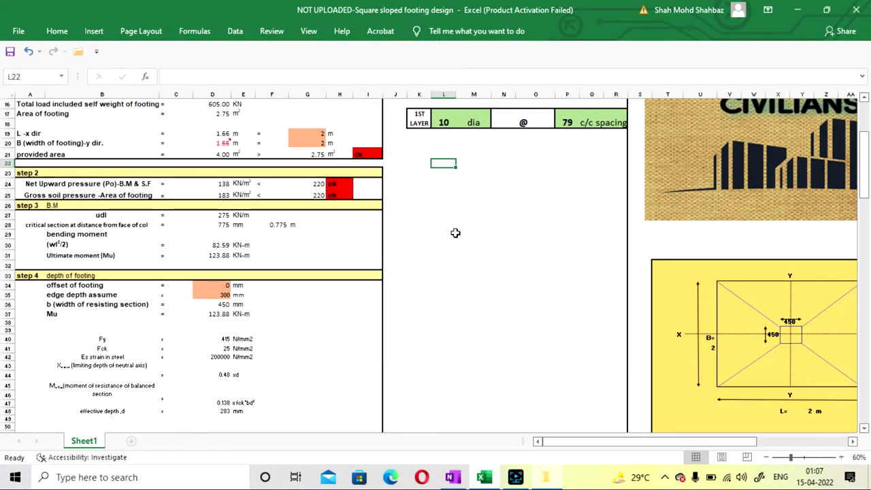
{"action": "scroll", "coordinate": [472, 255], "scroll_direction": "down", "scroll_amount": 1}
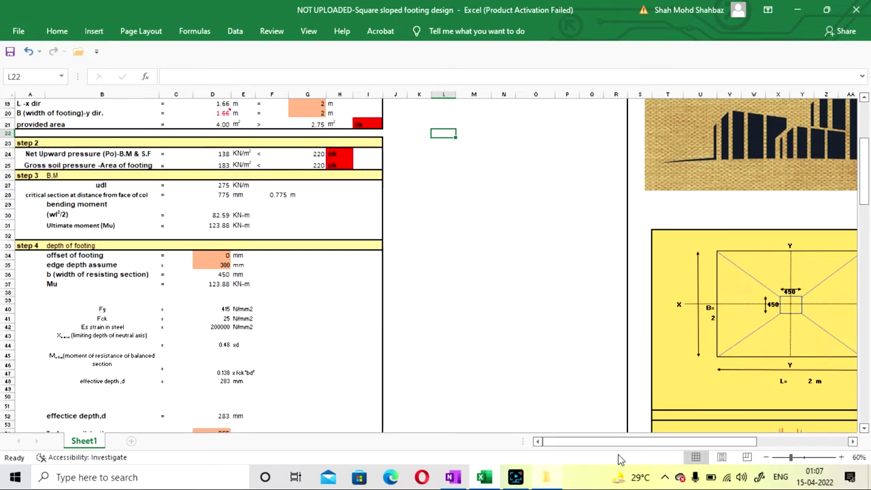
{"action": "left_click_drag", "start_coordinate": [609, 443], "coordinate": [636, 443]}
{"action": "scroll", "coordinate": [573, 325], "scroll_direction": "up", "scroll_amount": 2}
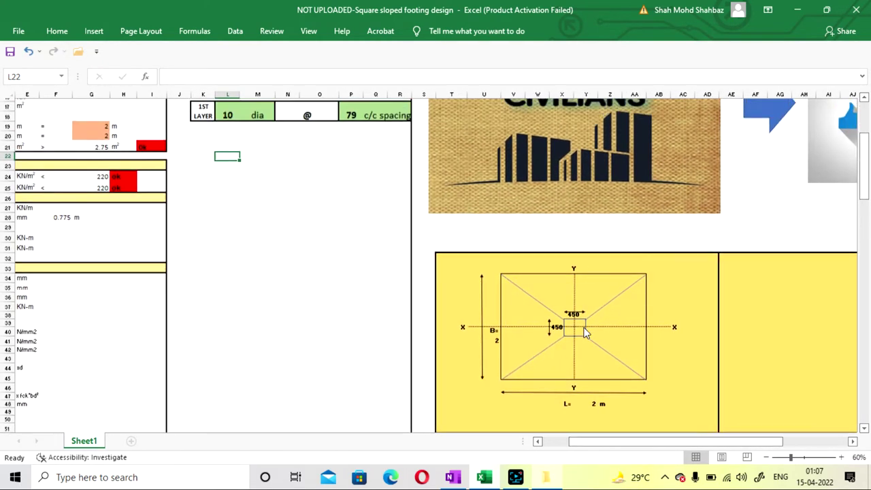
{"action": "scroll", "coordinate": [573, 325], "scroll_direction": "down", "scroll_amount": 2}
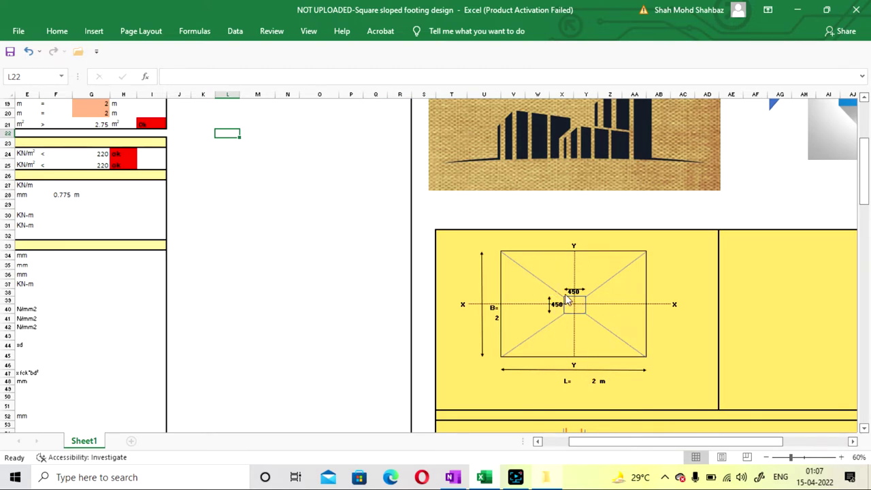
{"action": "scroll", "coordinate": [565, 295], "scroll_direction": "down", "scroll_amount": 3}
{"action": "scroll", "coordinate": [565, 297], "scroll_direction": "up", "scroll_amount": 1}
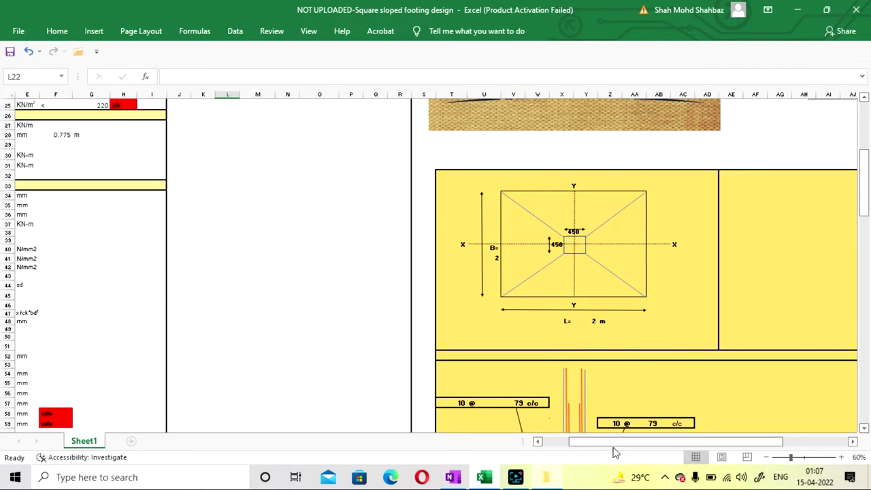
{"action": "scroll", "coordinate": [573, 340], "scroll_direction": "down", "scroll_amount": 3}
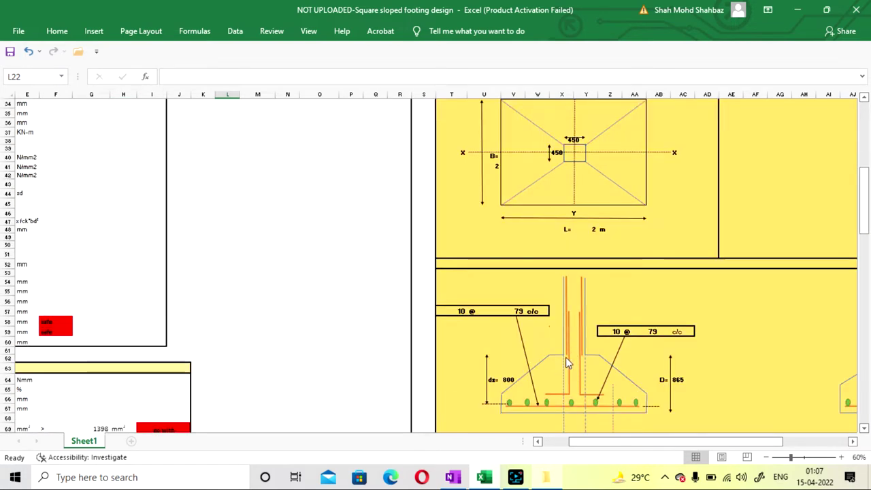
{"action": "scroll", "coordinate": [565, 321], "scroll_direction": "down", "scroll_amount": 1}
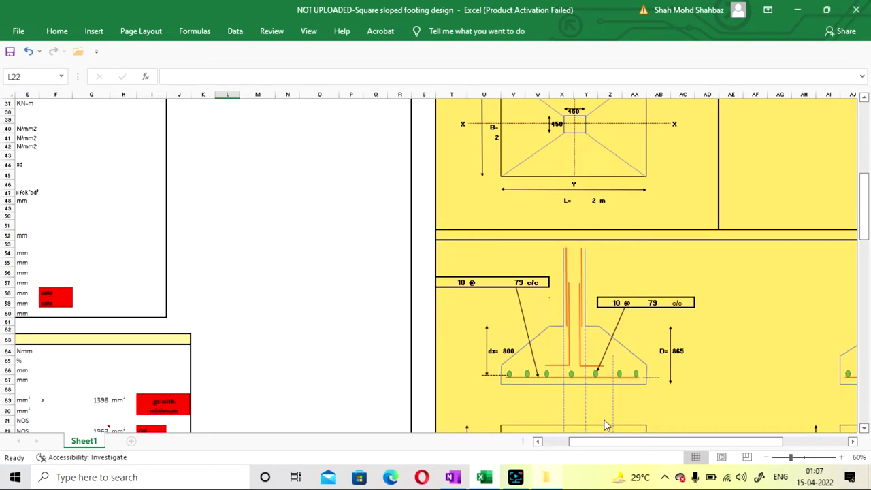
Step: Examine the provided footing length and width in step 1 and the provided area check against the required area
{"action": "left_click_drag", "start_coordinate": [623, 441], "coordinate": [593, 441]}
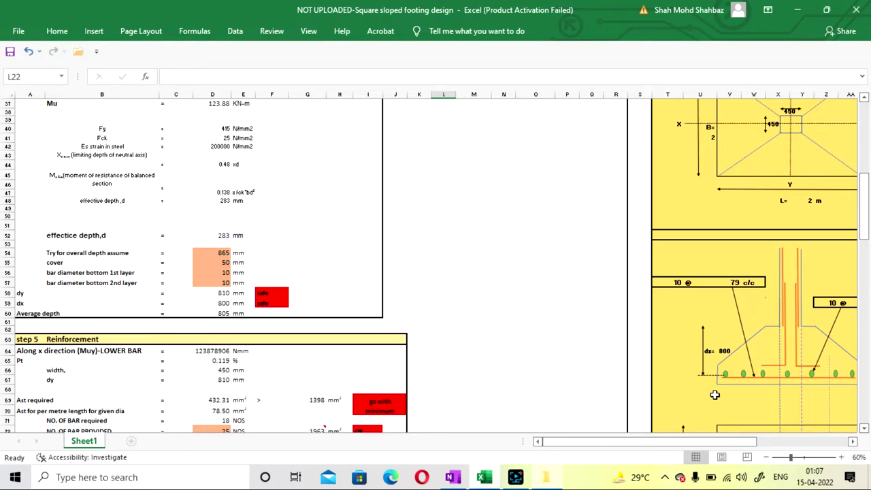
{"action": "left_click", "coordinate": [666, 440]}
{"action": "scroll", "coordinate": [394, 309], "scroll_direction": "up", "scroll_amount": 3}
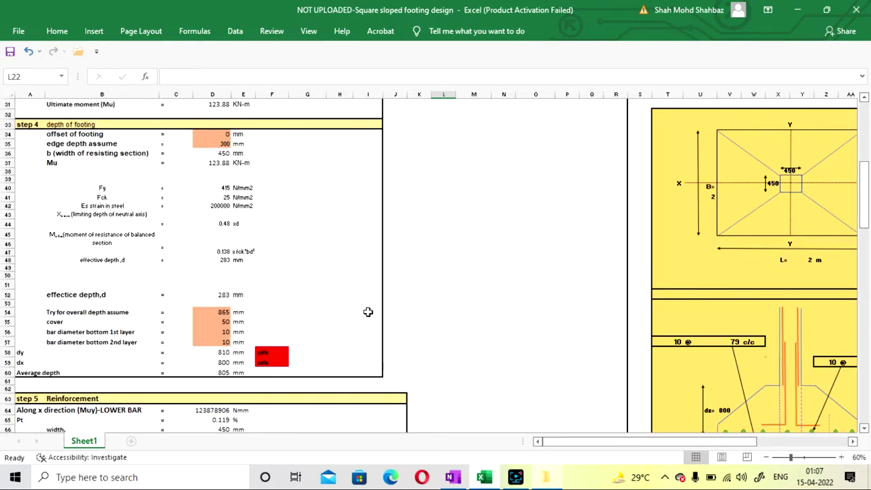
{"action": "scroll", "coordinate": [521, 379], "scroll_direction": "up", "scroll_amount": 6}
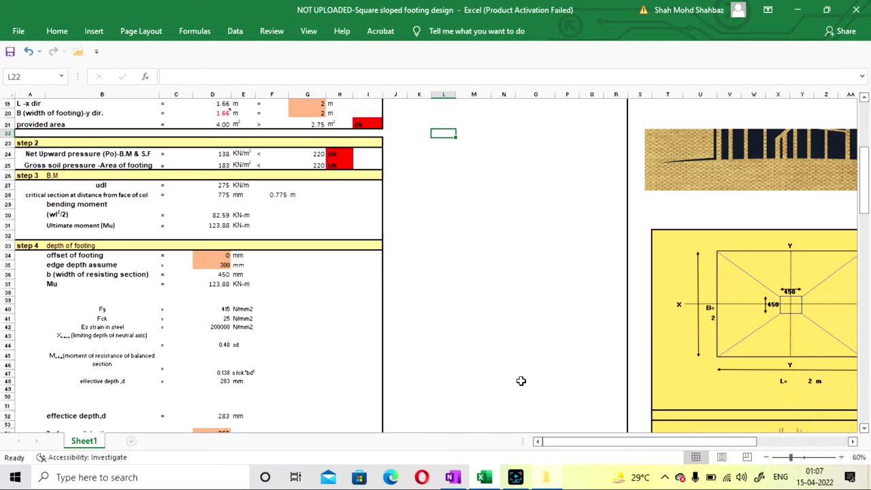
{"action": "left_click", "coordinate": [470, 318]}
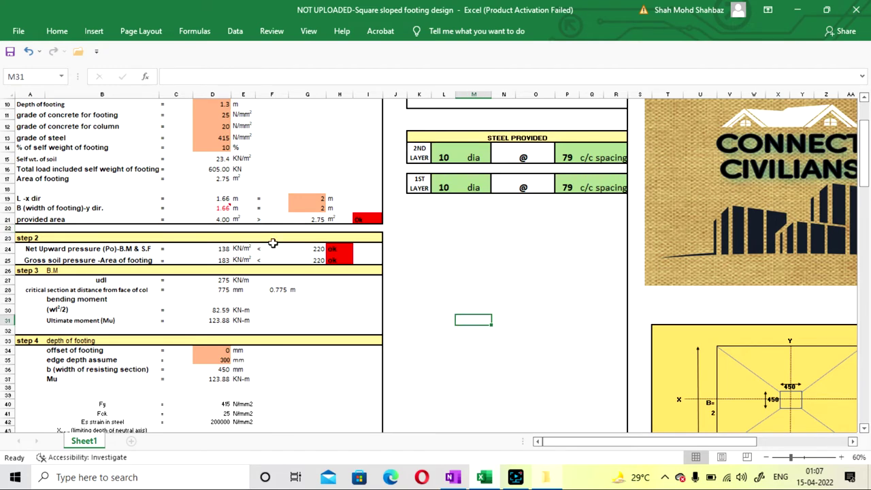
{"action": "scroll", "coordinate": [285, 240], "scroll_direction": "up", "scroll_amount": 1}
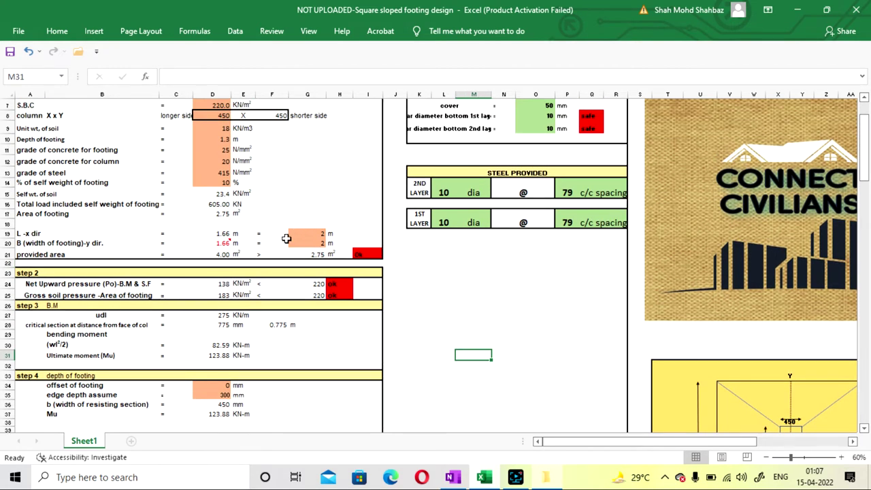
{"action": "scroll", "coordinate": [300, 213], "scroll_direction": "down", "scroll_amount": 1}
{"action": "scroll", "coordinate": [299, 213], "scroll_direction": "down", "scroll_amount": 1}
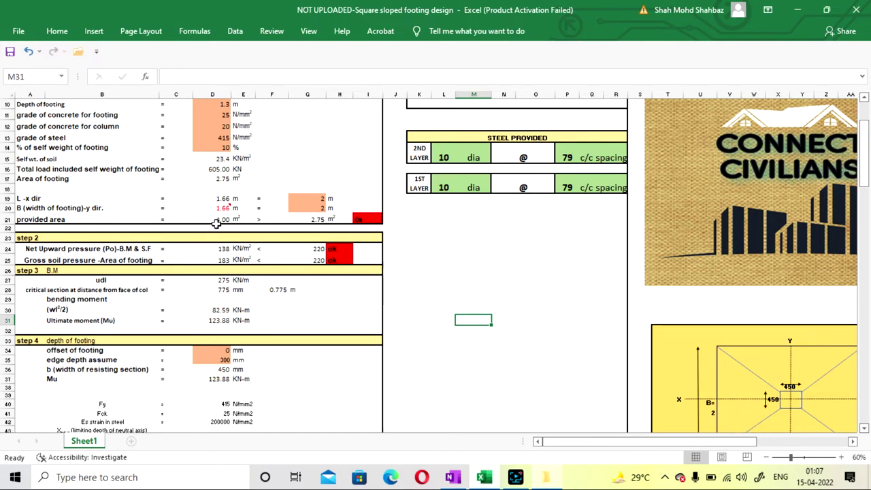
{"action": "scroll", "coordinate": [352, 233], "scroll_direction": "up", "scroll_amount": 1}
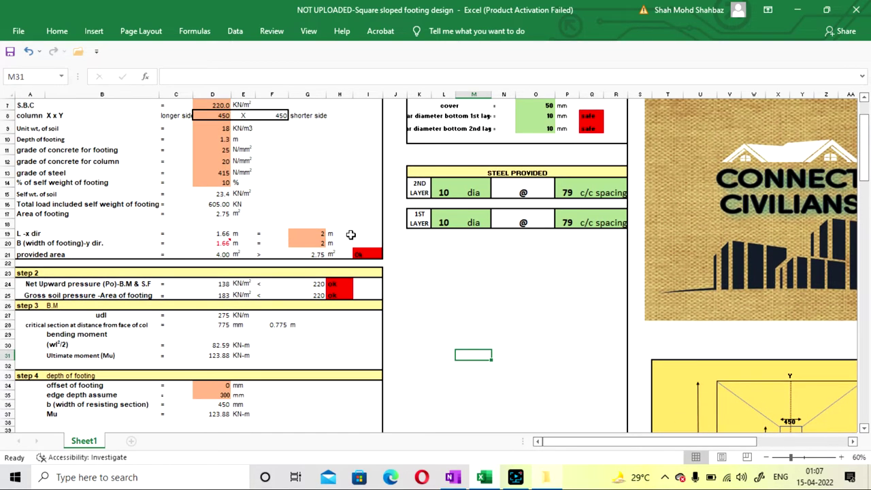
Step: Examine the net upward pressure and gross soil pressure checks against the soil bearing capacity in step 2
{"action": "scroll", "coordinate": [360, 234], "scroll_direction": "down", "scroll_amount": 1}
{"action": "scroll", "coordinate": [367, 234], "scroll_direction": "up", "scroll_amount": 1}
{"action": "scroll", "coordinate": [367, 234], "scroll_direction": "down", "scroll_amount": 1}
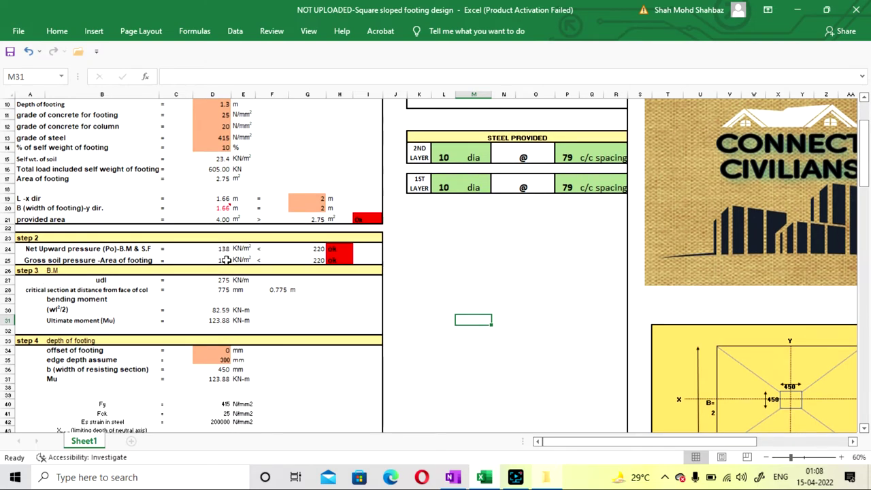
{"action": "scroll", "coordinate": [225, 253], "scroll_direction": "up", "scroll_amount": 1}
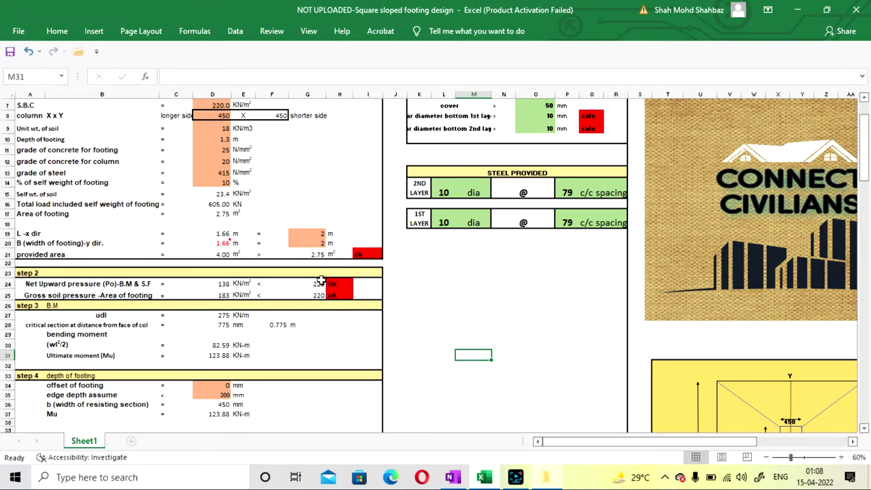
{"action": "scroll", "coordinate": [167, 260], "scroll_direction": "down", "scroll_amount": 1}
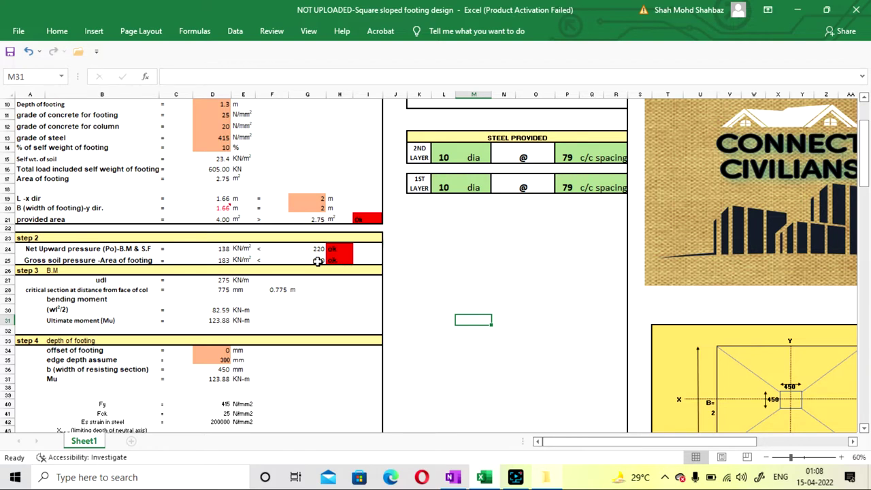
{"action": "scroll", "coordinate": [318, 261], "scroll_direction": "down", "scroll_amount": 6}
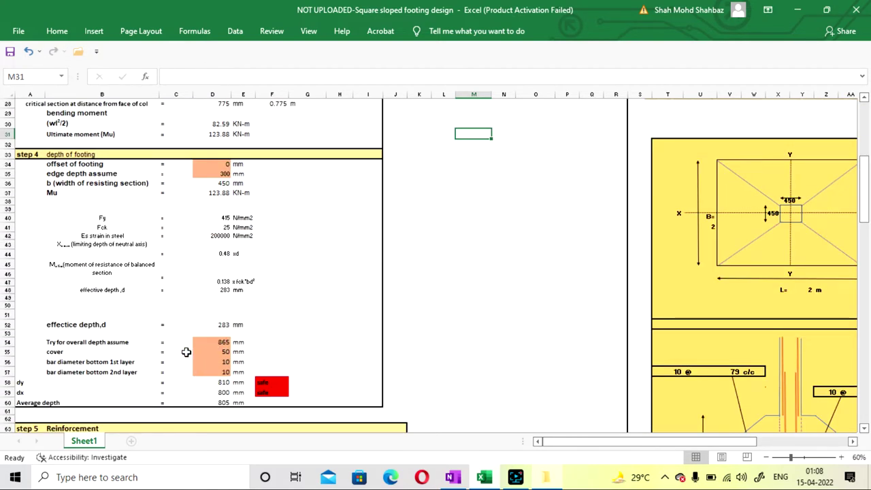
{"action": "scroll", "coordinate": [200, 352], "scroll_direction": "up", "scroll_amount": 8}
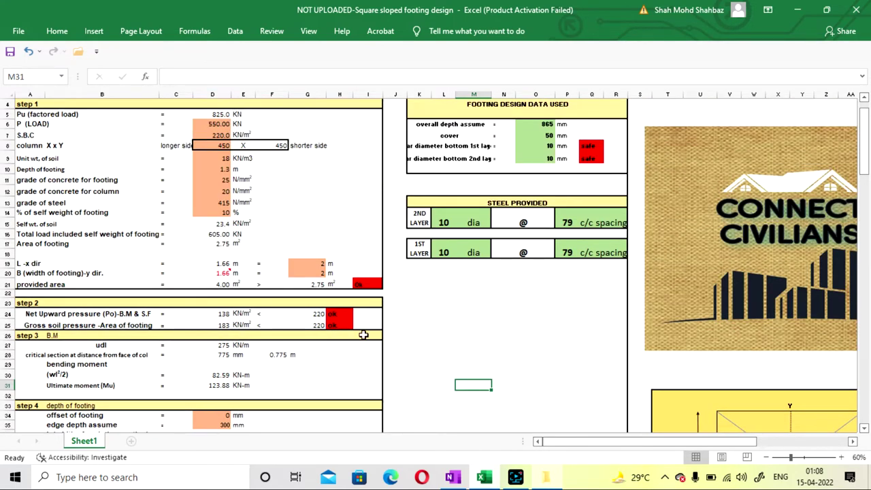
{"action": "scroll", "coordinate": [333, 267], "scroll_direction": "down", "scroll_amount": 2}
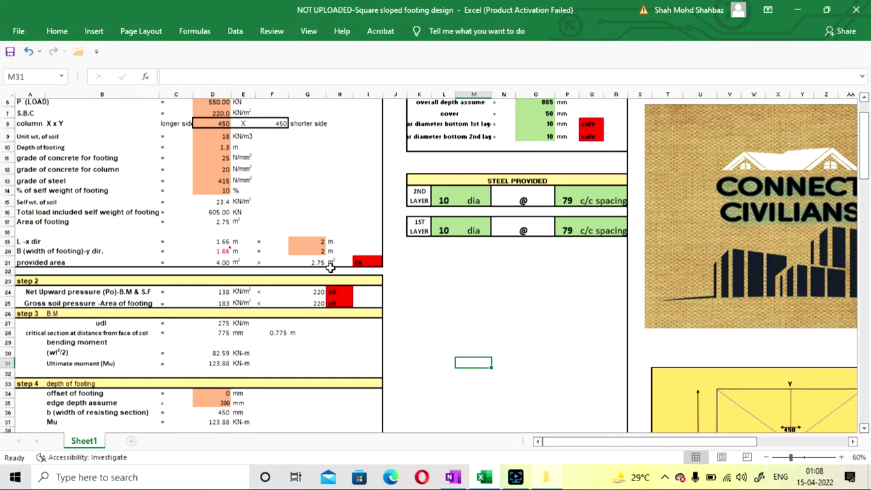
{"action": "scroll", "coordinate": [316, 254], "scroll_direction": "down", "scroll_amount": 1}
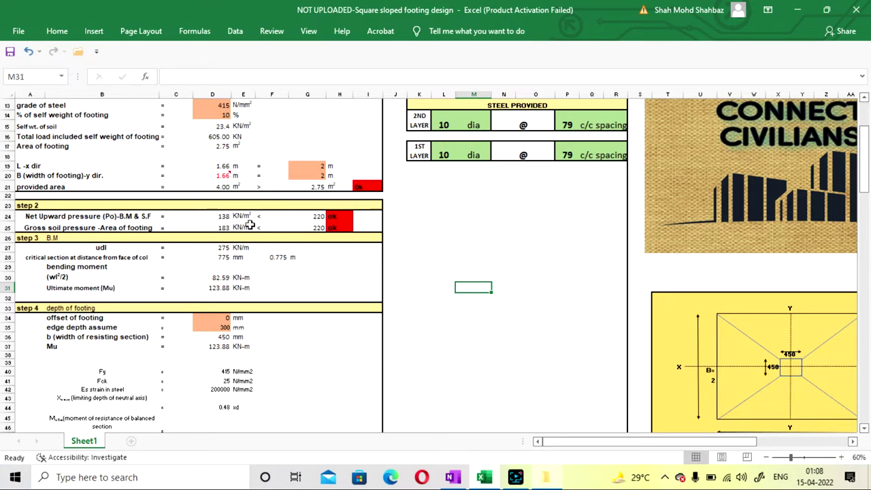
{"action": "scroll", "coordinate": [278, 221], "scroll_direction": "down", "scroll_amount": 1}
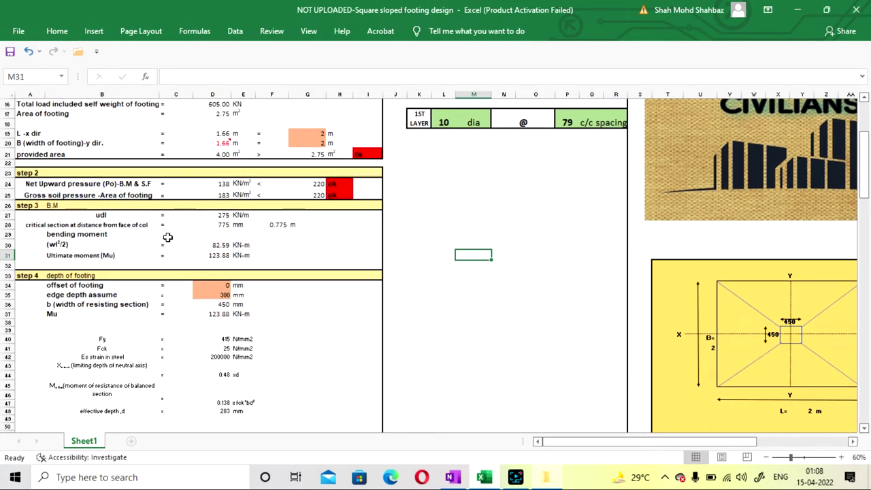
Step: Examine the udl, critical section distance, bending moment and ultimate moment in step 3
{"action": "scroll", "coordinate": [116, 220], "scroll_direction": "down", "scroll_amount": 1}
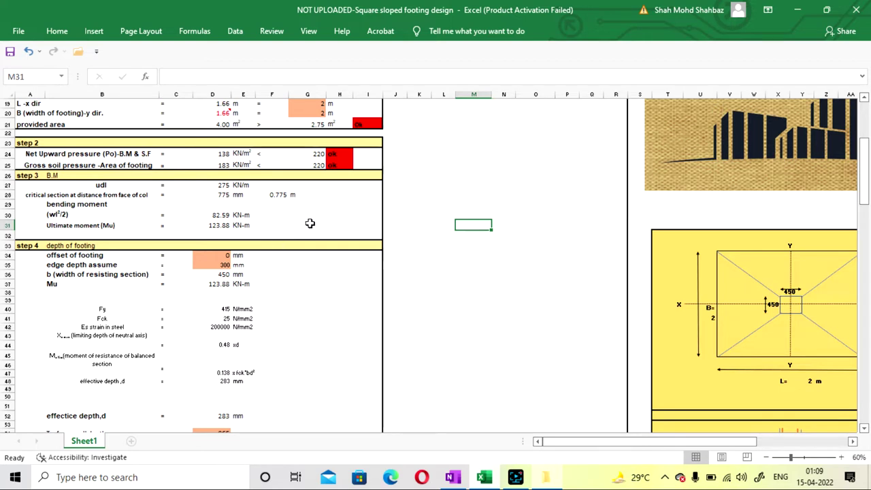
{"action": "left_click", "coordinate": [308, 222]}
{"action": "left_click", "coordinate": [323, 215]}
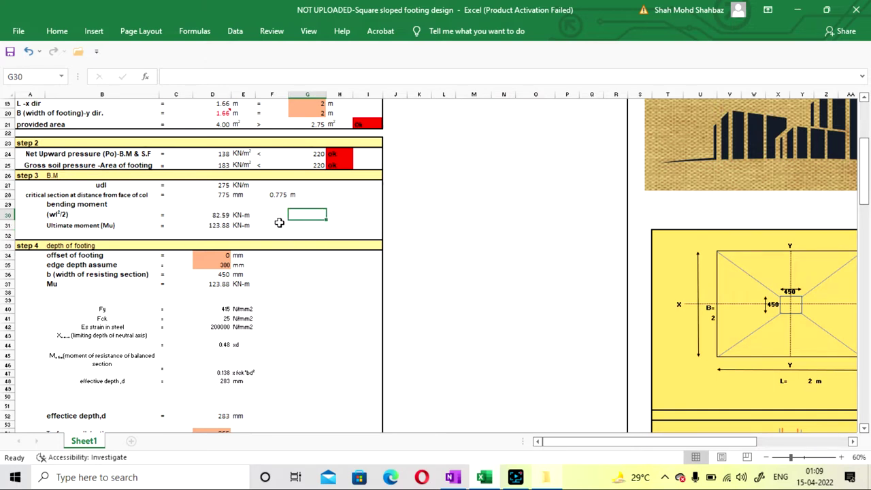
{"action": "scroll", "coordinate": [157, 227], "scroll_direction": "down", "scroll_amount": 1}
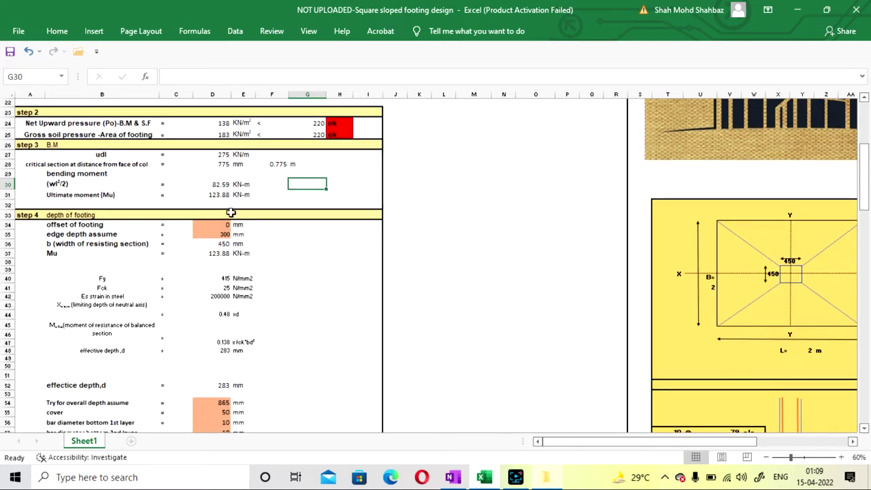
{"action": "scroll", "coordinate": [226, 213], "scroll_direction": "up", "scroll_amount": 1}
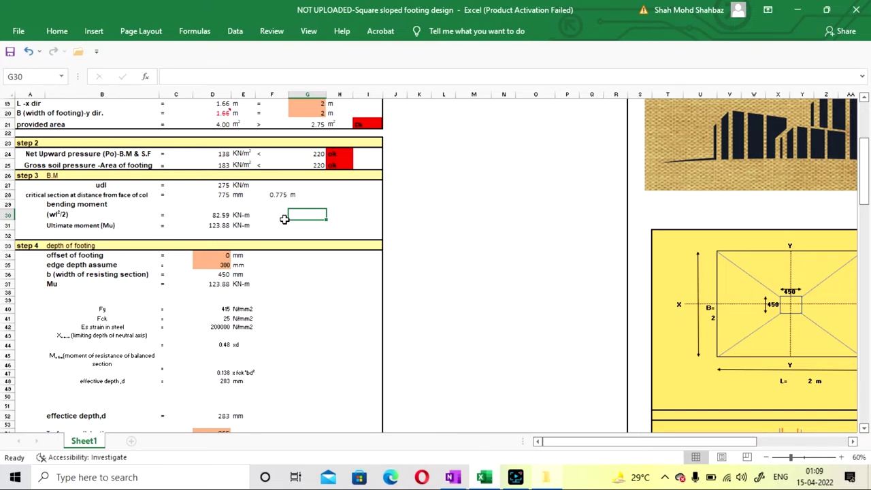
{"action": "scroll", "coordinate": [285, 220], "scroll_direction": "down", "scroll_amount": 1}
{"action": "scroll", "coordinate": [285, 220], "scroll_direction": "up", "scroll_amount": 1}
Step: Look over the footing's plan drawing with its column and X and Y axes beside the bending moment calculation
{"action": "left_click_drag", "start_coordinate": [632, 442], "coordinate": [650, 442]}
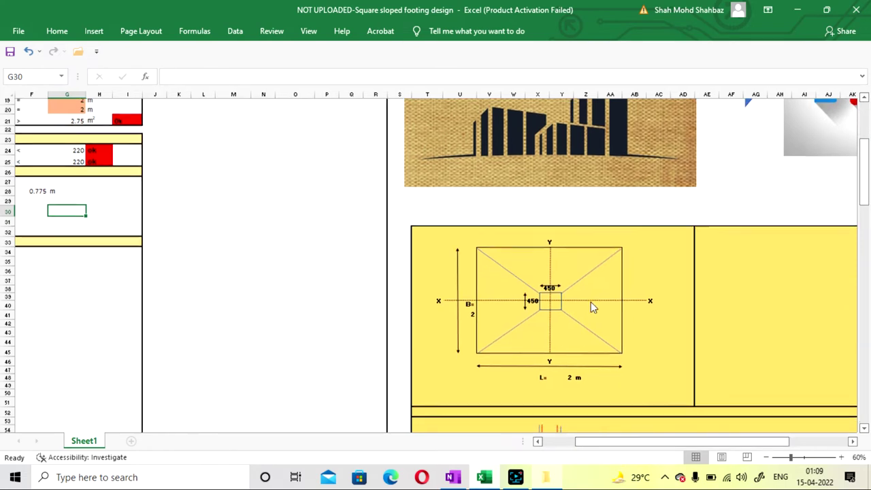
{"action": "scroll", "coordinate": [585, 299], "scroll_direction": "down", "scroll_amount": 7}
{"action": "scroll", "coordinate": [583, 284], "scroll_direction": "up", "scroll_amount": 4}
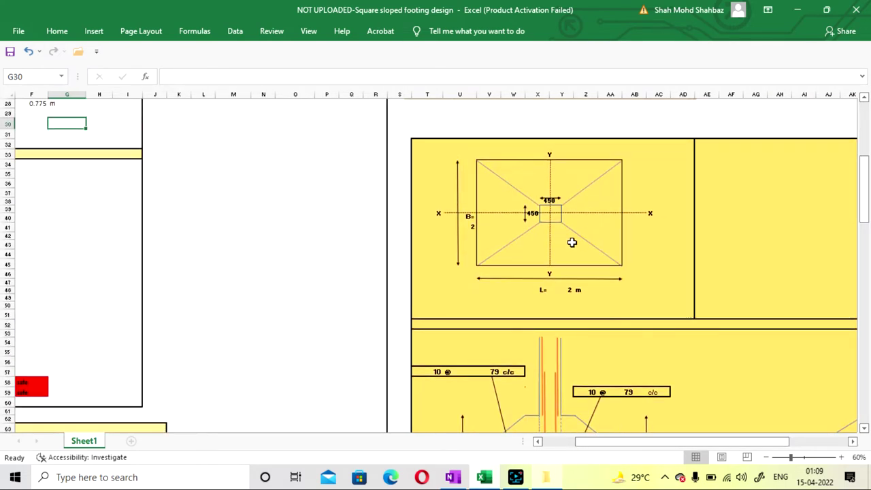
{"action": "left_click_drag", "start_coordinate": [610, 443], "coordinate": [573, 443]}
{"action": "scroll", "coordinate": [278, 257], "scroll_direction": "up", "scroll_amount": 2}
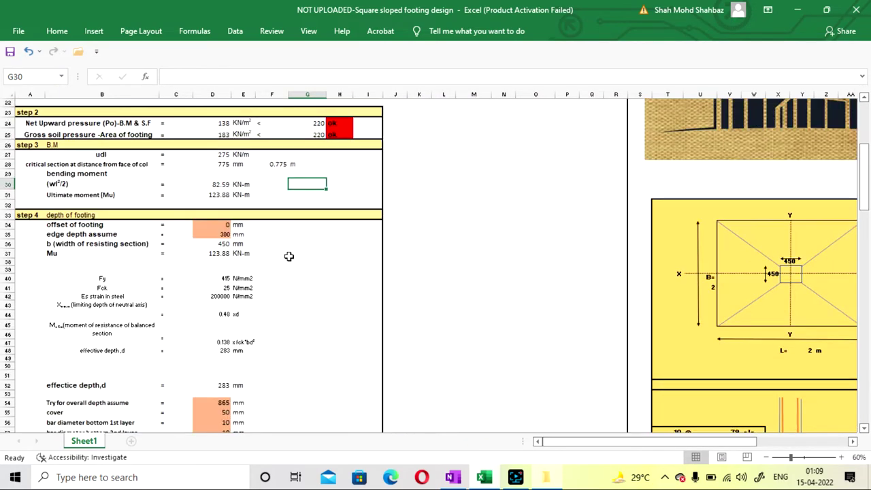
Step: Examine the depth of footing inputs in step 4, including the footing offset, edge depth and width of resisting section
{"action": "scroll", "coordinate": [266, 197], "scroll_direction": "down", "scroll_amount": 1}
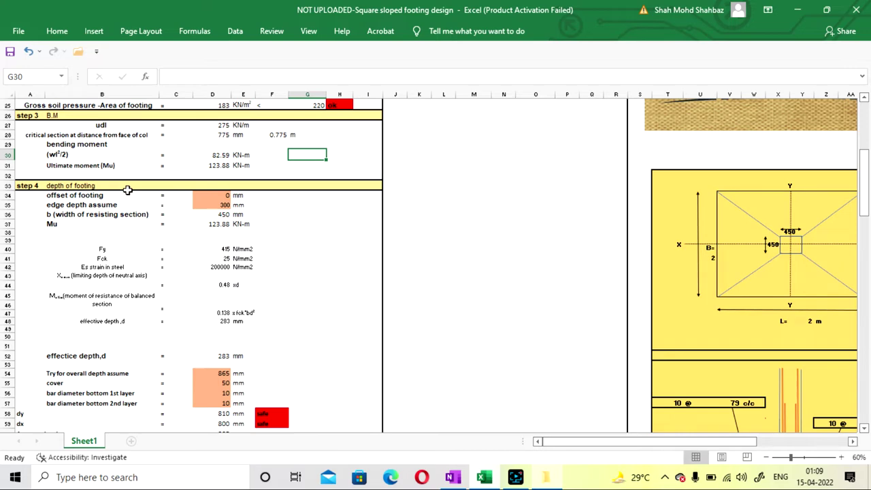
{"action": "scroll", "coordinate": [327, 187], "scroll_direction": "up", "scroll_amount": 2}
{"action": "left_click", "coordinate": [443, 200]}
{"action": "scroll", "coordinate": [354, 205], "scroll_direction": "down", "scroll_amount": 1}
{"action": "scroll", "coordinate": [354, 205], "scroll_direction": "down", "scroll_amount": 1}
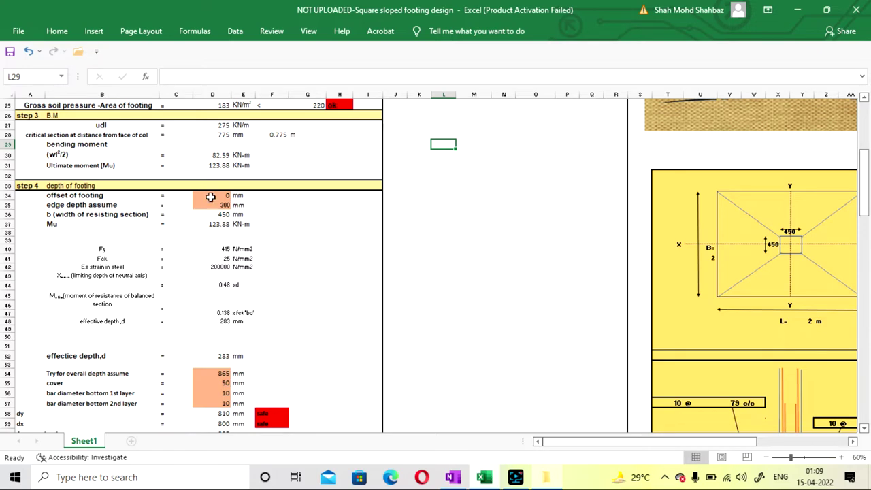
{"action": "scroll", "coordinate": [210, 197], "scroll_direction": "up", "scroll_amount": 3}
{"action": "scroll", "coordinate": [204, 228], "scroll_direction": "down", "scroll_amount": 2}
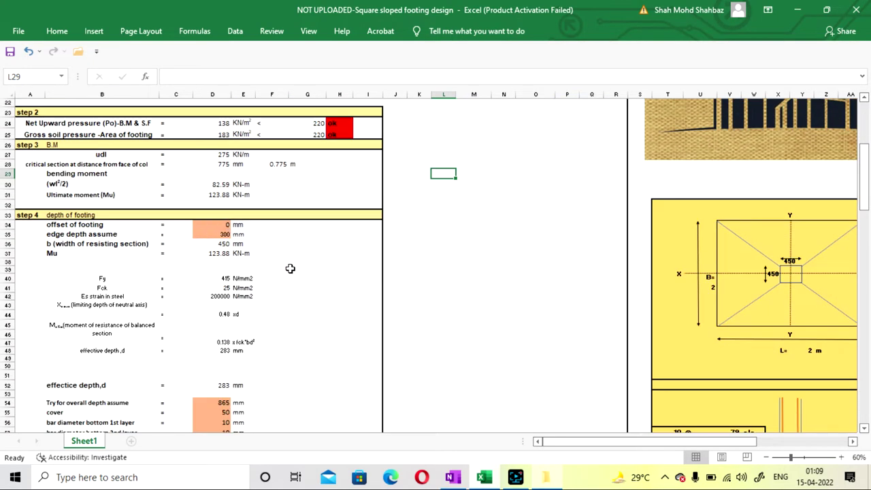
{"action": "scroll", "coordinate": [290, 268], "scroll_direction": "up", "scroll_amount": 3}
{"action": "scroll", "coordinate": [225, 227], "scroll_direction": "down", "scroll_amount": 4}
{"action": "scroll", "coordinate": [253, 224], "scroll_direction": "up", "scroll_amount": 1}
{"action": "scroll", "coordinate": [253, 223], "scroll_direction": "up", "scroll_amount": 1}
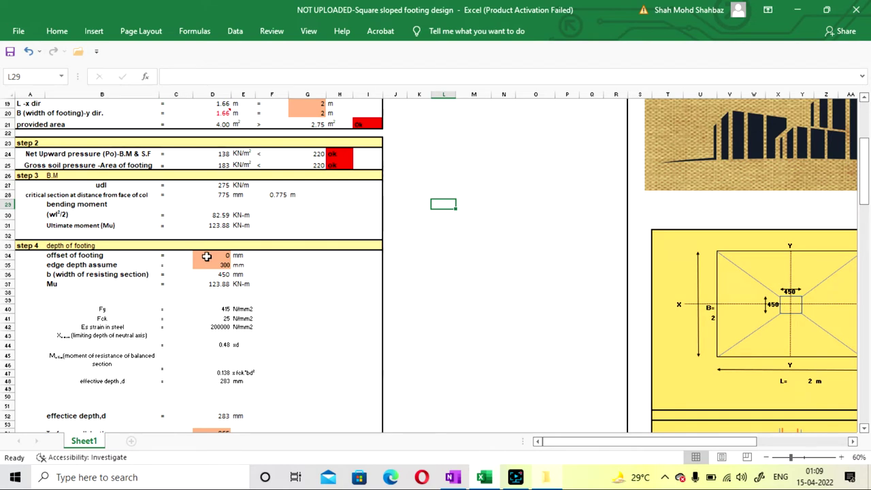
Step: Check the column edge in the plan and sectional drawings, and set the offset of footing in step 4 to 75 mm
{"action": "left_click", "coordinate": [206, 256]}
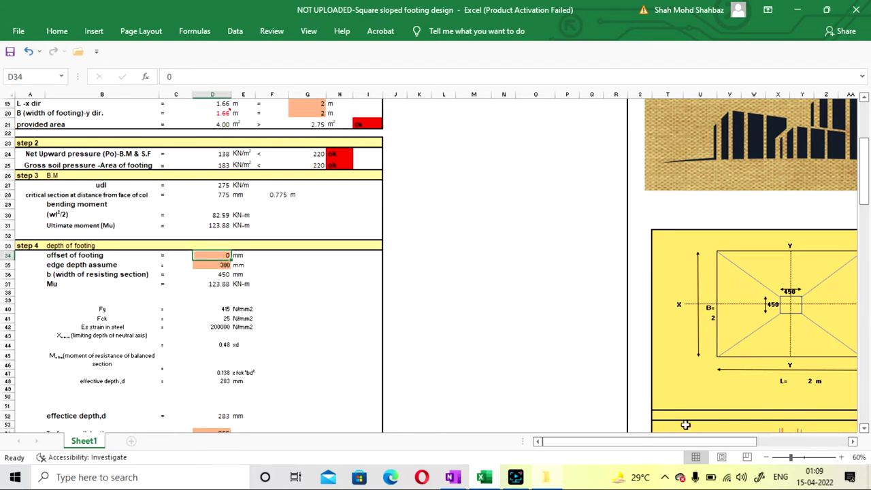
{"action": "scroll", "coordinate": [690, 443], "scroll_direction": "right", "scroll_amount": 1}
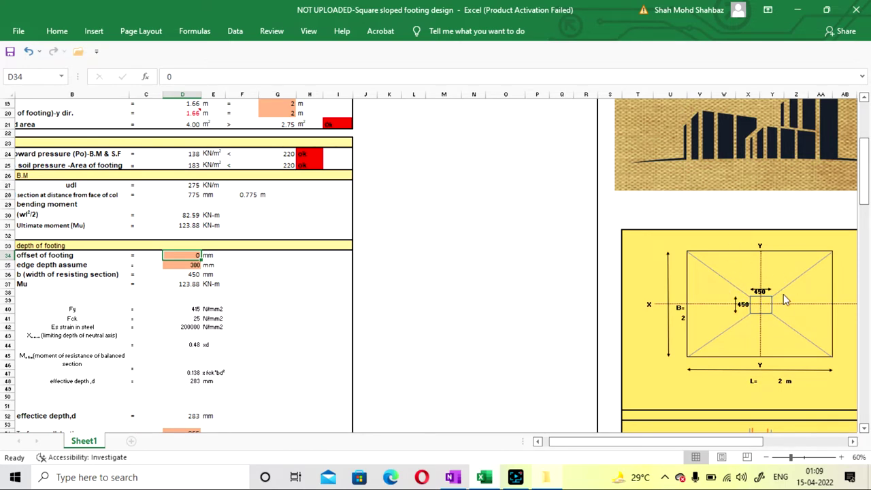
{"action": "scroll", "coordinate": [713, 347], "scroll_direction": "down", "scroll_amount": 6}
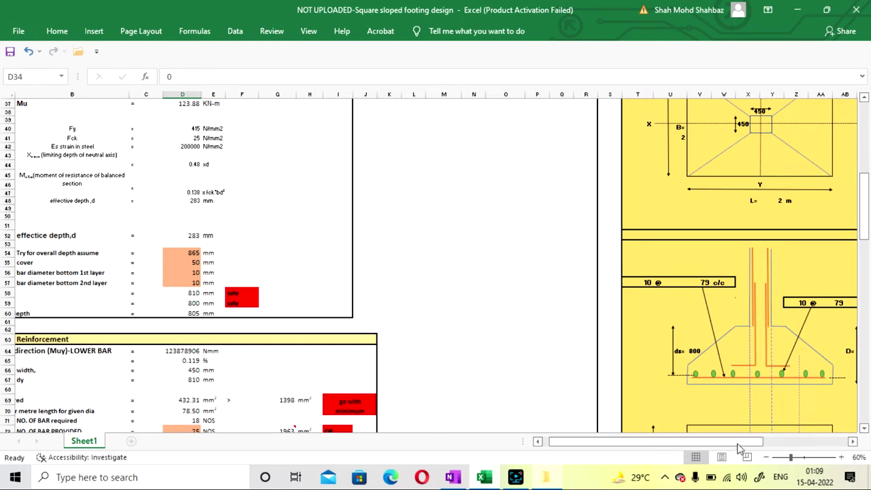
{"action": "scroll", "coordinate": [740, 447], "scroll_direction": "right", "scroll_amount": 6}
{"action": "scroll", "coordinate": [692, 304], "scroll_direction": "down", "scroll_amount": 5}
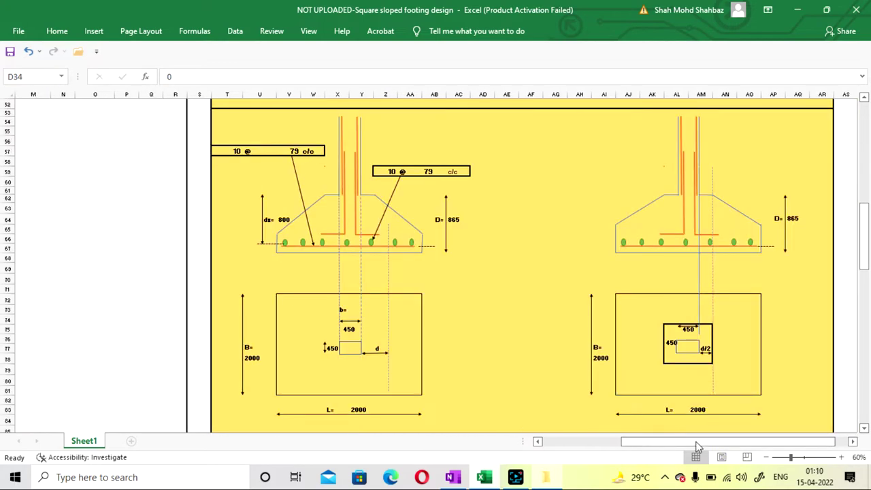
{"action": "scroll", "coordinate": [696, 447], "scroll_direction": "left", "scroll_amount": 6}
{"action": "scroll", "coordinate": [485, 404], "scroll_direction": "up", "scroll_amount": 4}
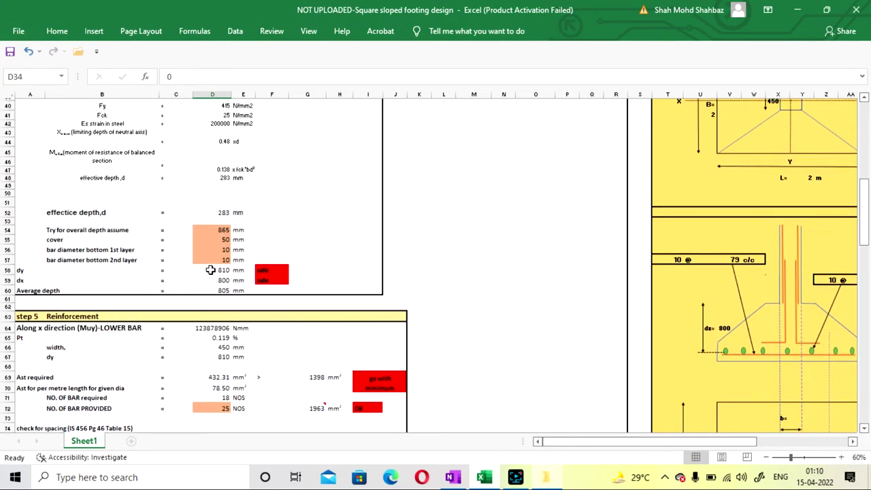
{"action": "scroll", "coordinate": [210, 270], "scroll_direction": "up", "scroll_amount": 3}
{"action": "type", "text": "75"}
{"action": "key", "text": "Return"}
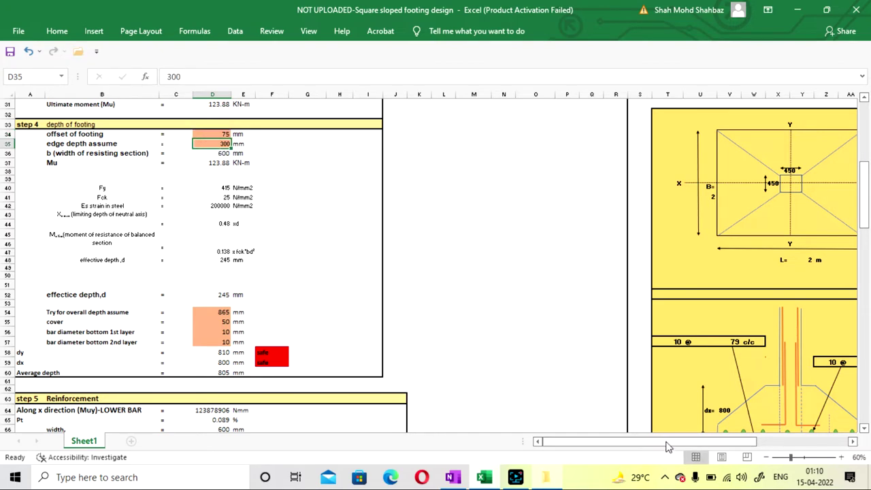
Step: Examine the offset and edge depth dimensions in the sloped section drawings below the one-way and two-way shear diagrams
{"action": "left_click_drag", "start_coordinate": [667, 447], "coordinate": [754, 442]}
{"action": "scroll", "coordinate": [700, 291], "scroll_direction": "down", "scroll_amount": 10}
{"action": "scroll", "coordinate": [701, 291], "scroll_direction": "down", "scroll_amount": 4}
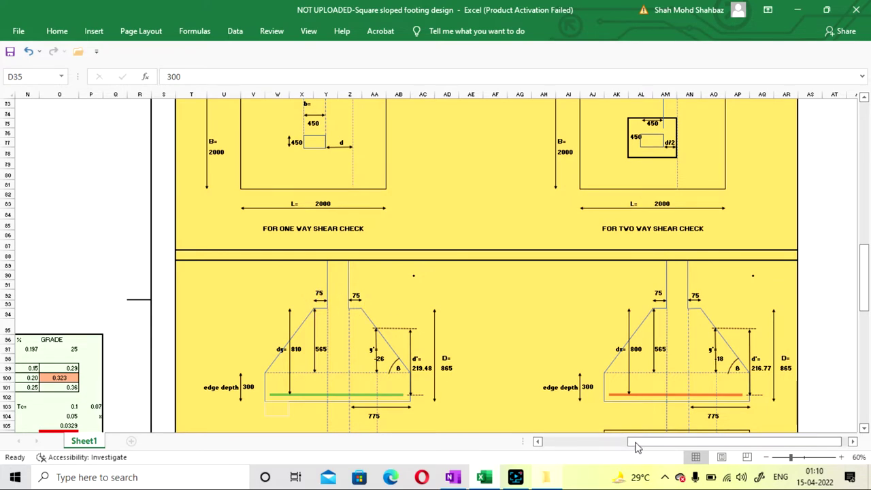
{"action": "left_click_drag", "start_coordinate": [638, 440], "coordinate": [553, 441]}
{"action": "scroll", "coordinate": [173, 237], "scroll_direction": "up", "scroll_amount": 8}
{"action": "scroll", "coordinate": [173, 237], "scroll_direction": "up", "scroll_amount": 9}
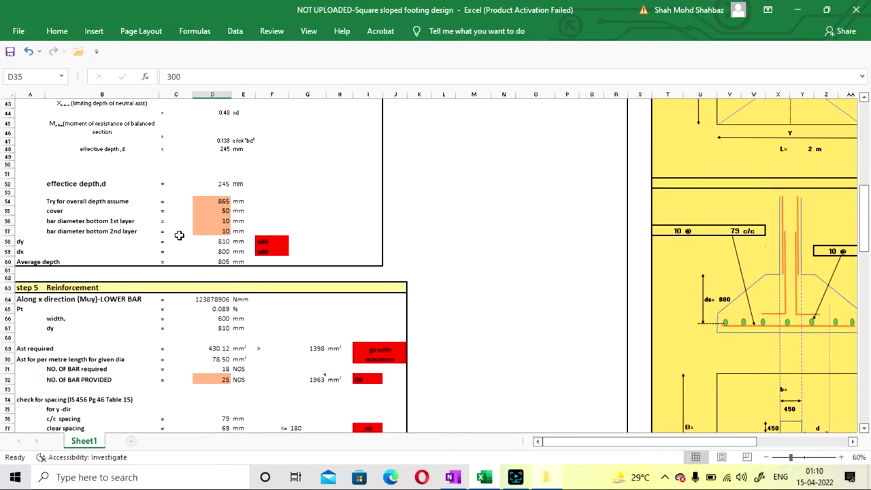
Step: Set the offset of footing in step 4 to 0 mm
{"action": "left_click", "coordinate": [211, 225]}
{"action": "type", "text": "0"}
{"action": "key", "text": "Return"}
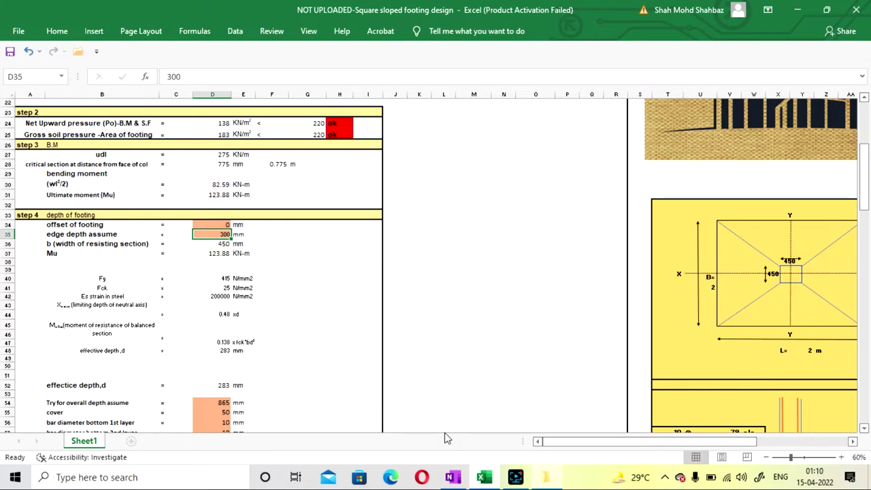
Step: Examine the one-way and two-way shear check drawings and the offset dimensions in the sloped sections beneath them
{"action": "left_click_drag", "start_coordinate": [605, 447], "coordinate": [678, 429]}
{"action": "scroll", "coordinate": [668, 321], "scroll_direction": "down", "scroll_amount": 11}
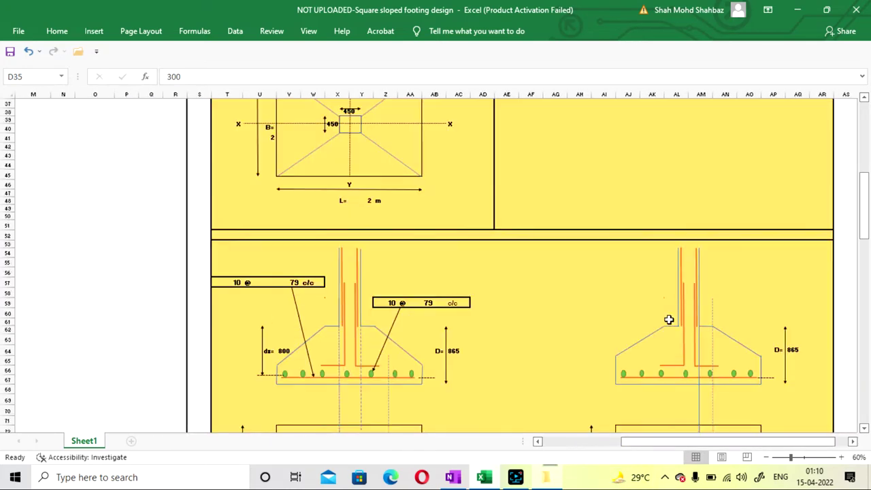
{"action": "scroll", "coordinate": [435, 306], "scroll_direction": "down", "scroll_amount": 2}
{"action": "scroll", "coordinate": [408, 317], "scroll_direction": "up", "scroll_amount": 3}
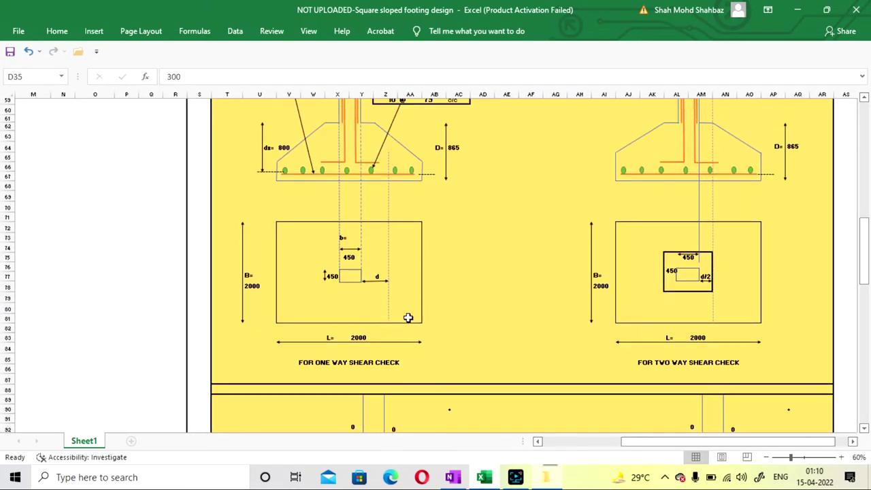
{"action": "scroll", "coordinate": [409, 319], "scroll_direction": "down", "scroll_amount": 5}
{"action": "scroll", "coordinate": [408, 320], "scroll_direction": "down", "scroll_amount": 4}
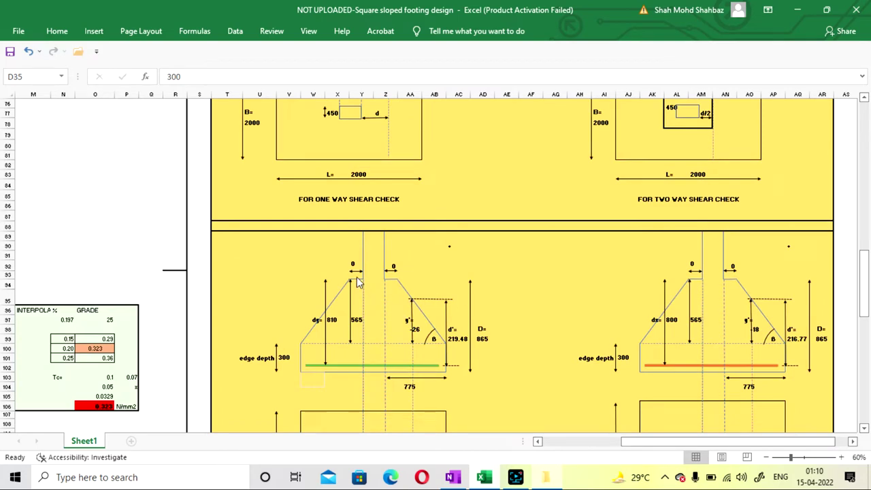
{"action": "scroll", "coordinate": [357, 276], "scroll_direction": "up", "scroll_amount": 5}
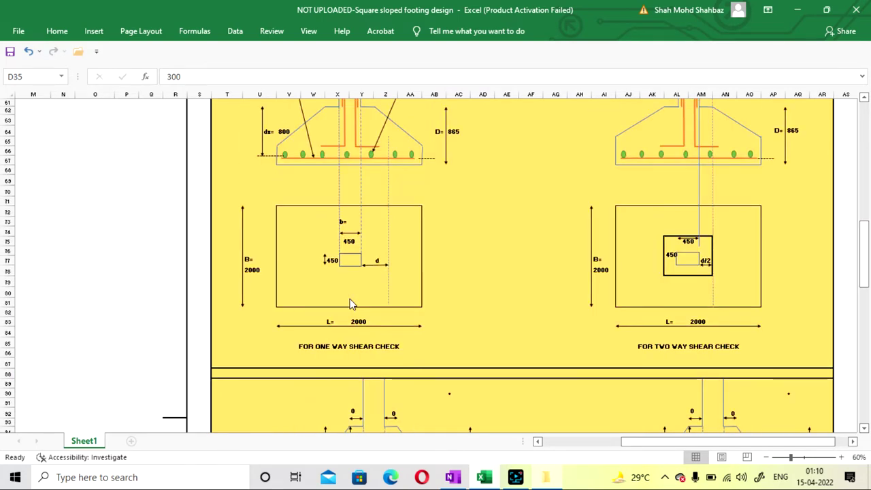
{"action": "scroll", "coordinate": [352, 310], "scroll_direction": "down", "scroll_amount": 4}
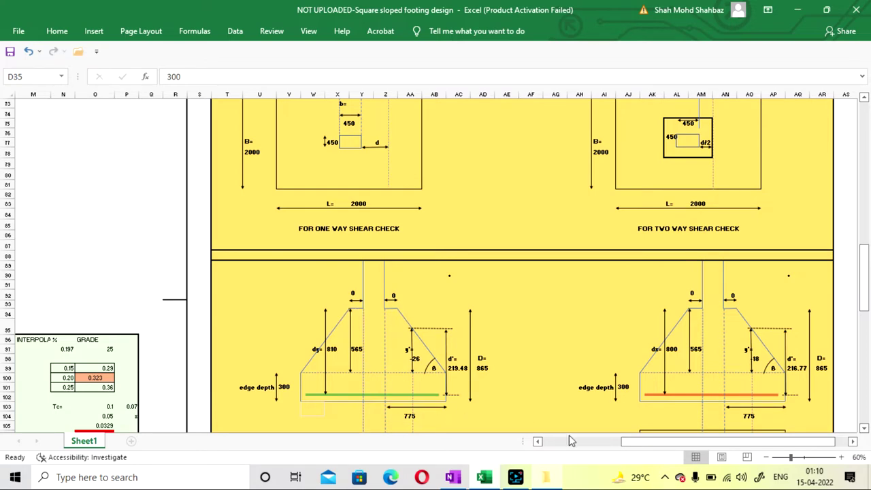
Step: Set the offset of footing in step 4 to 75 mm
{"action": "left_click_drag", "start_coordinate": [638, 444], "coordinate": [592, 433]}
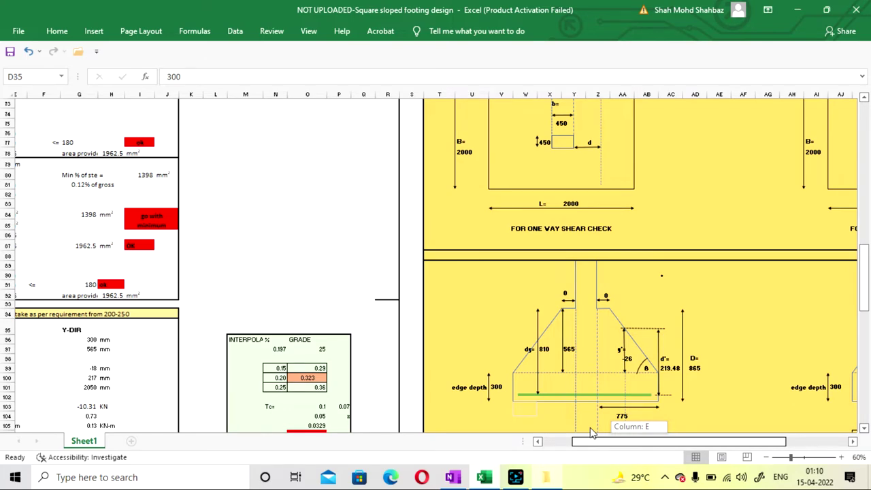
{"action": "left_click_drag", "start_coordinate": [591, 433], "coordinate": [559, 438]}
{"action": "scroll", "coordinate": [320, 284], "scroll_direction": "up", "scroll_amount": 14}
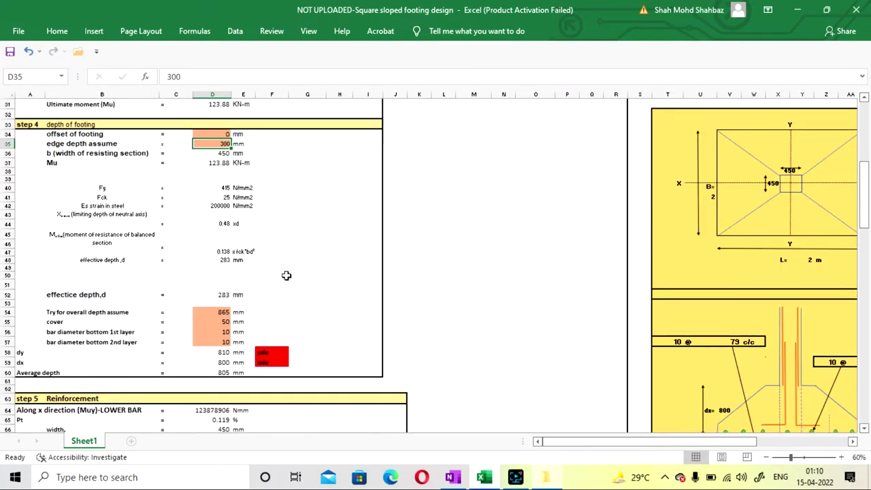
{"action": "scroll", "coordinate": [287, 274], "scroll_direction": "up", "scroll_amount": 2}
{"action": "left_click", "coordinate": [196, 195]}
{"action": "type", "text": "75"}
{"action": "key", "text": "Return"}
{"action": "left_click", "coordinate": [411, 249]}
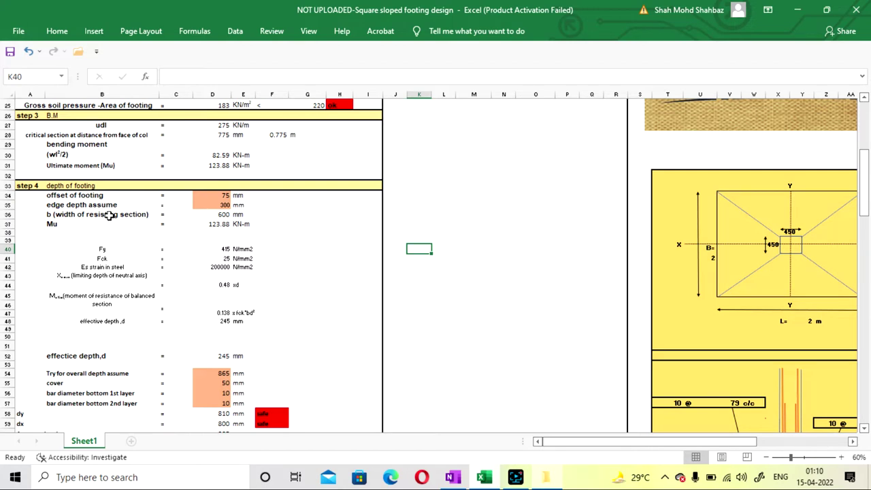
Step: Locate the assumed edge depth in step 4 and examine the edge depth and offset dimensions in the sloped section drawings
{"action": "left_click", "coordinate": [198, 205]}
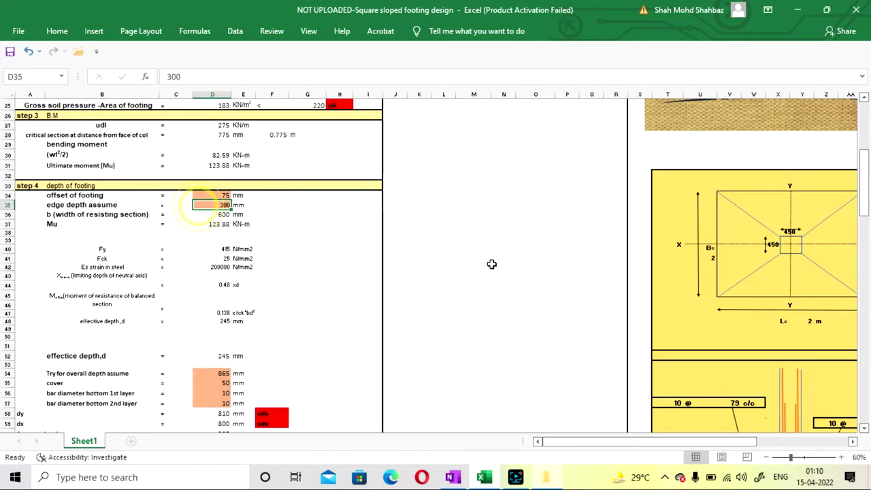
{"action": "scroll", "coordinate": [485, 262], "scroll_direction": "down", "scroll_amount": 6}
{"action": "scroll", "coordinate": [492, 270], "scroll_direction": "down", "scroll_amount": 2}
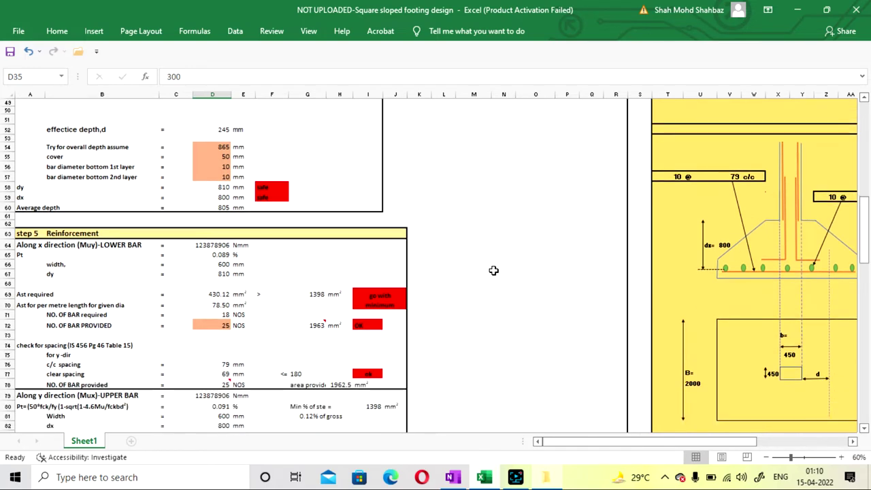
{"action": "left_click_drag", "start_coordinate": [685, 441], "coordinate": [736, 440]}
{"action": "scroll", "coordinate": [525, 241], "scroll_direction": "down", "scroll_amount": 10}
{"action": "scroll", "coordinate": [528, 242], "scroll_direction": "down", "scroll_amount": 1}
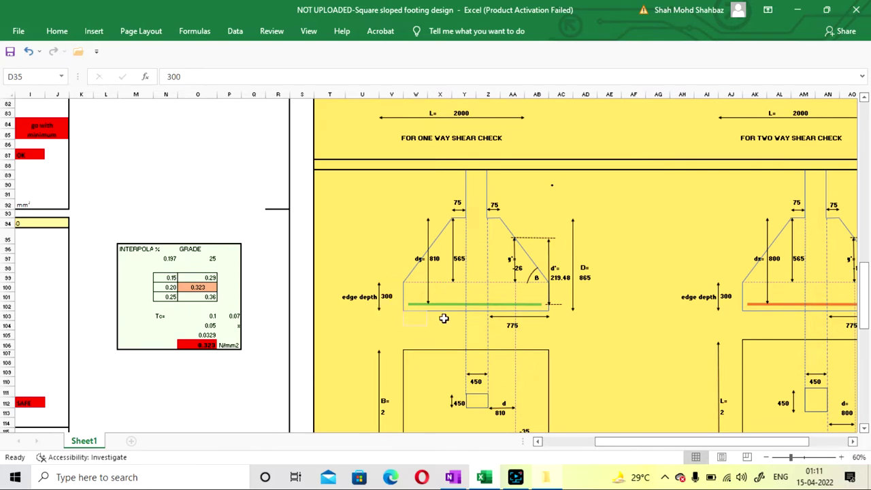
{"action": "left_click_drag", "start_coordinate": [610, 445], "coordinate": [557, 445]}
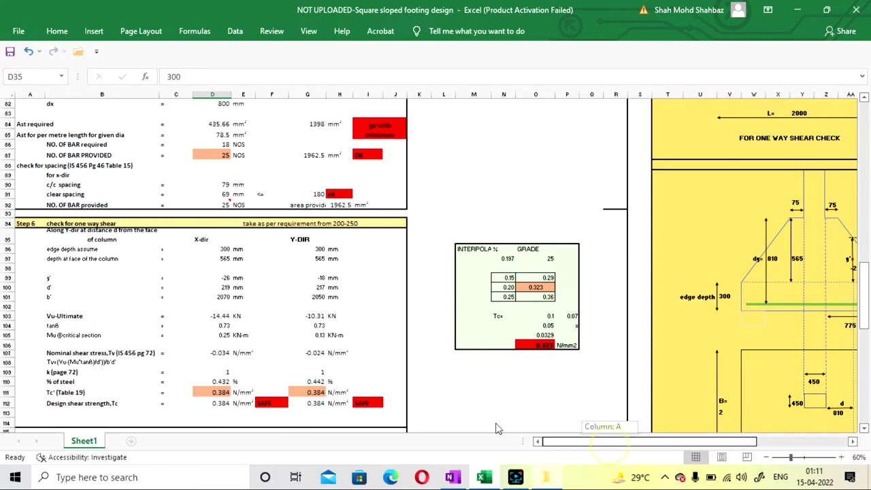
{"action": "scroll", "coordinate": [275, 304], "scroll_direction": "up", "scroll_amount": 7}
{"action": "scroll", "coordinate": [275, 304], "scroll_direction": "up", "scroll_amount": 11}
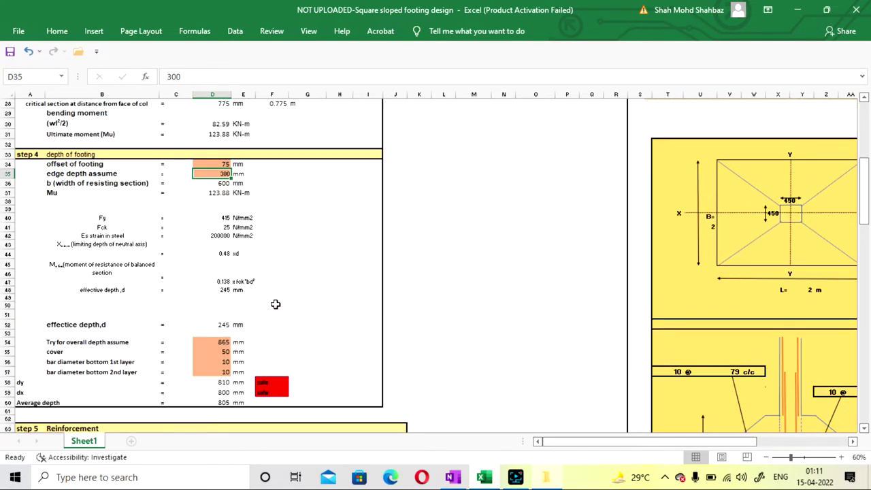
Step: Check the width of resisting section in step 4 and set the offset of footing to 0 mm
{"action": "left_click", "coordinate": [298, 215]}
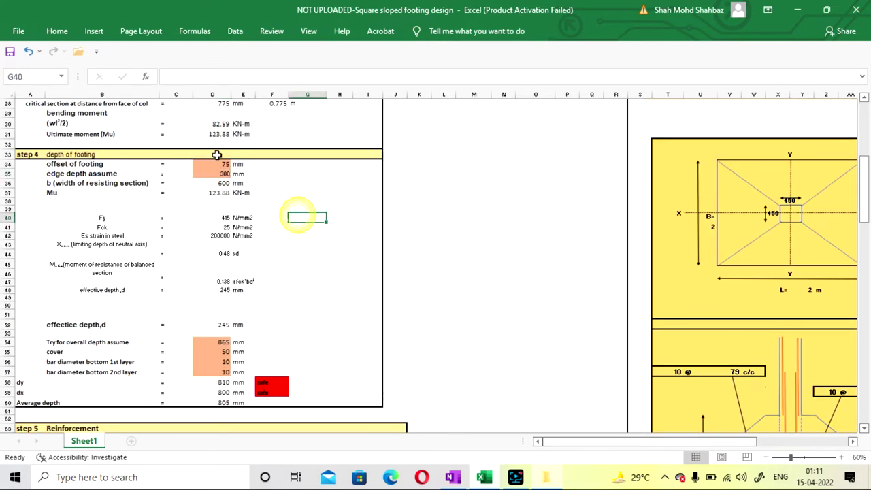
{"action": "left_click", "coordinate": [328, 181]}
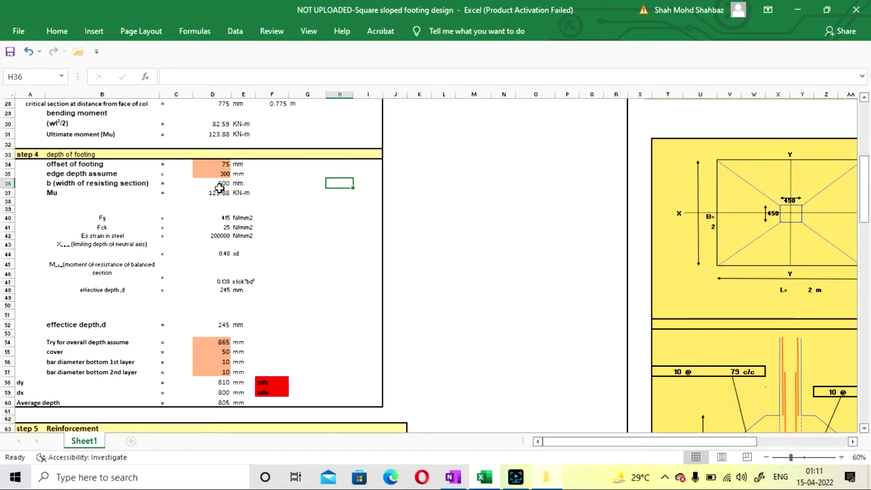
{"action": "scroll", "coordinate": [290, 240], "scroll_direction": "up", "scroll_amount": 1}
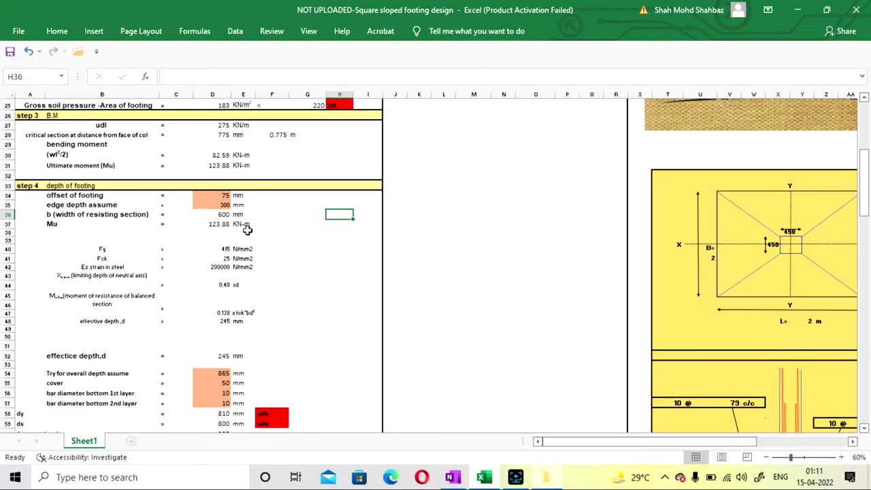
{"action": "left_click", "coordinate": [222, 214]}
{"action": "scroll", "coordinate": [423, 243], "scroll_direction": "up", "scroll_amount": 1}
{"action": "scroll", "coordinate": [423, 243], "scroll_direction": "up", "scroll_amount": 2}
{"action": "left_click", "coordinate": [216, 255]}
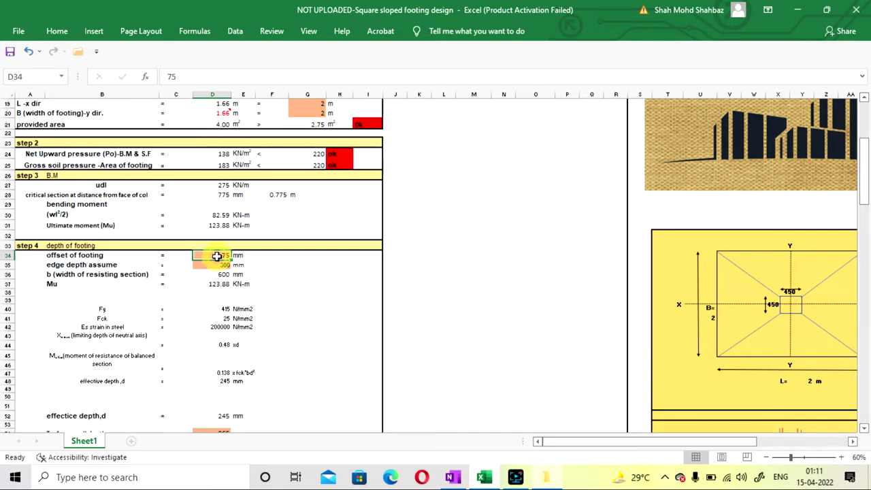
{"action": "type", "text": "0"}
{"action": "key", "text": "Return"}
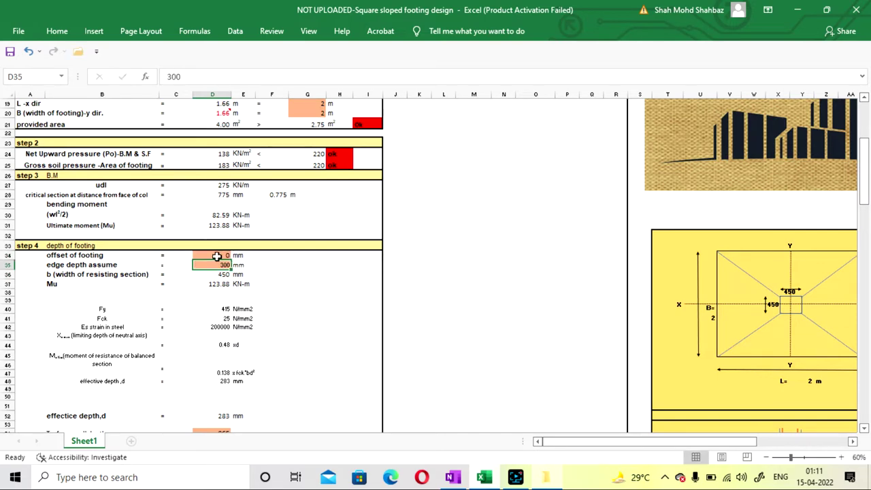
Step: Set the offset of footing in step 4 back to 75 mm
{"action": "scroll", "coordinate": [258, 289], "scroll_direction": "up", "scroll_amount": 2}
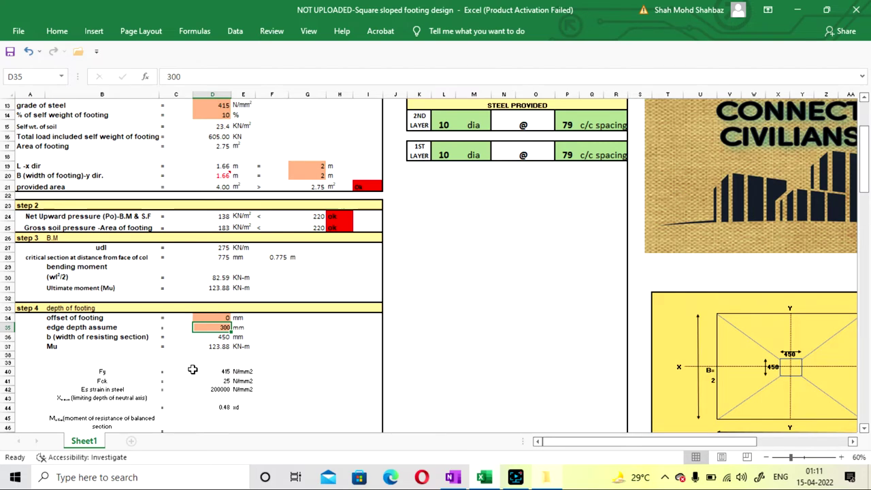
{"action": "scroll", "coordinate": [239, 364], "scroll_direction": "up", "scroll_amount": 3}
{"action": "scroll", "coordinate": [225, 185], "scroll_direction": "down", "scroll_amount": 2}
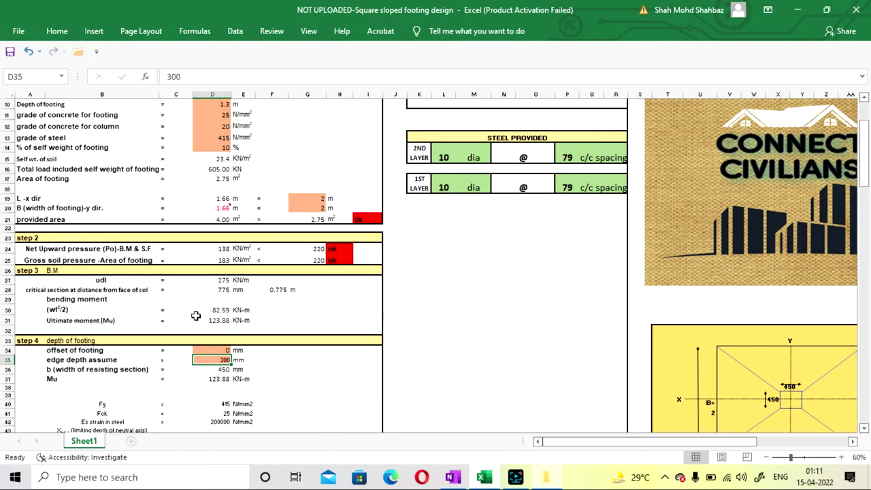
{"action": "left_click", "coordinate": [216, 349]}
{"action": "type", "text": "75"}
{"action": "key", "text": "Return"}
{"action": "scroll", "coordinate": [264, 342], "scroll_direction": "down", "scroll_amount": 2}
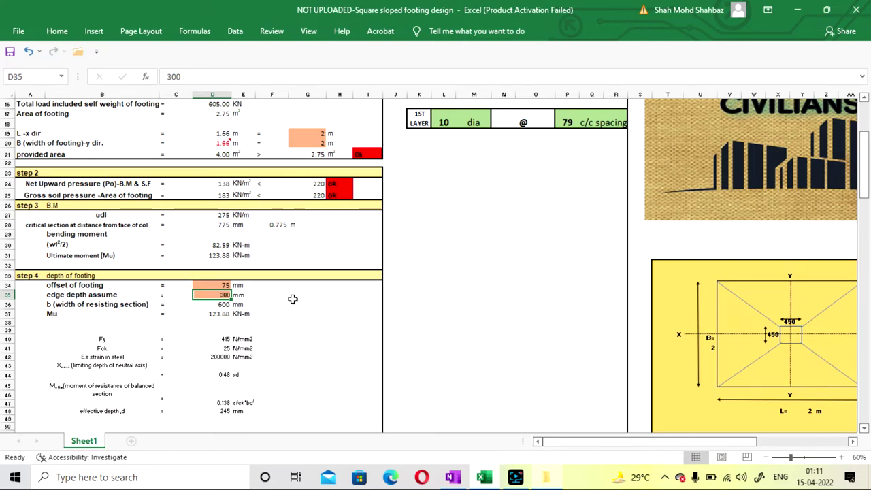
Step: Review the step 4 depth calculation, including resisting width, Mu, Fy, Fck, limiting neutral axis depth, moment of resistance and effective depth
{"action": "scroll", "coordinate": [292, 297], "scroll_direction": "up", "scroll_amount": 4}
{"action": "scroll", "coordinate": [283, 247], "scroll_direction": "down", "scroll_amount": 2}
{"action": "scroll", "coordinate": [291, 253], "scroll_direction": "down", "scroll_amount": 1}
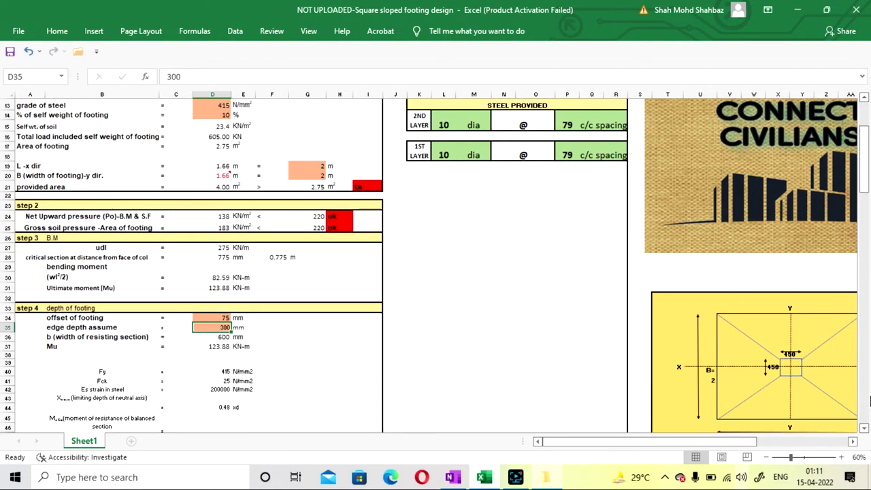
{"action": "scroll", "coordinate": [674, 286], "scroll_direction": "down", "scroll_amount": 5}
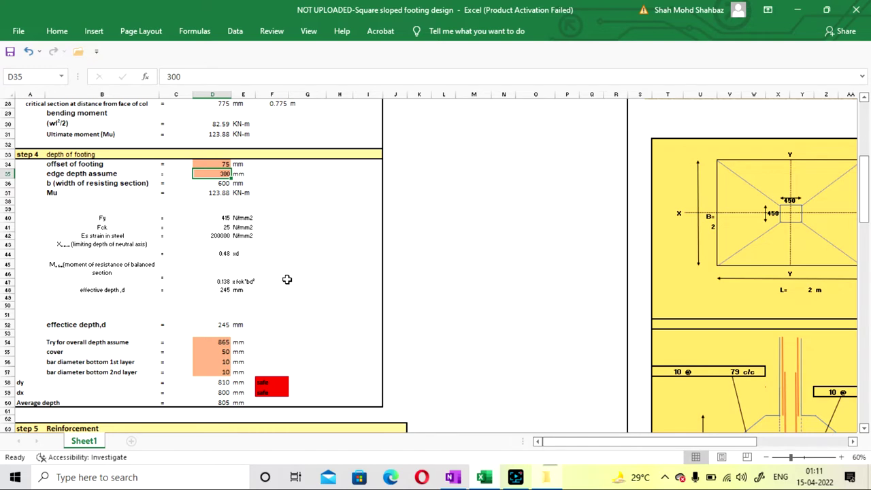
{"action": "scroll", "coordinate": [287, 279], "scroll_direction": "up", "scroll_amount": 3}
{"action": "scroll", "coordinate": [286, 279], "scroll_direction": "up", "scroll_amount": 1}
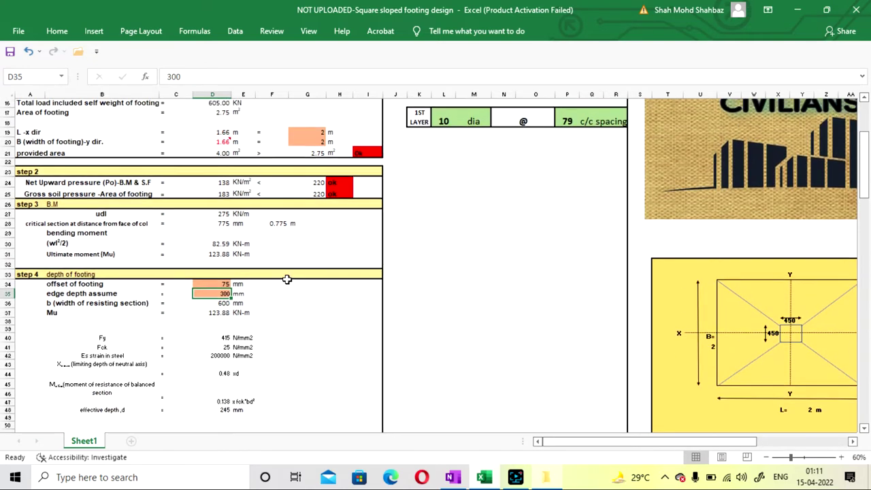
{"action": "left_click", "coordinate": [307, 348]}
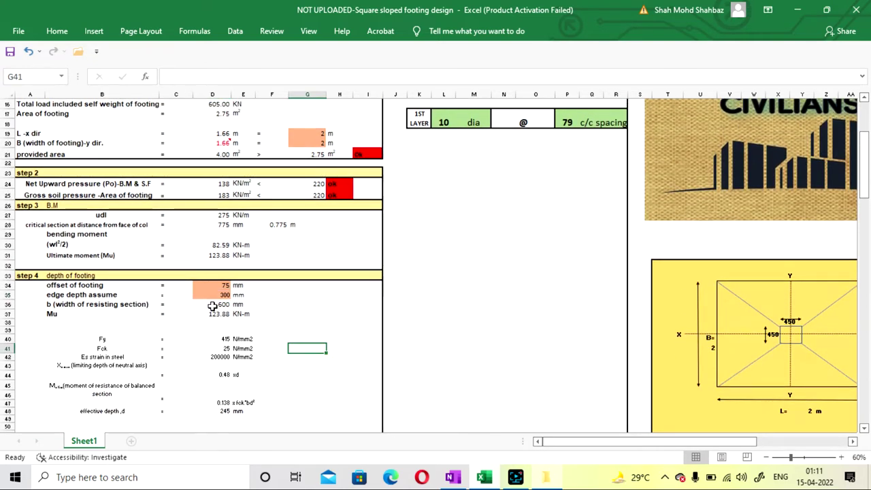
{"action": "scroll", "coordinate": [320, 288], "scroll_direction": "down", "scroll_amount": 2}
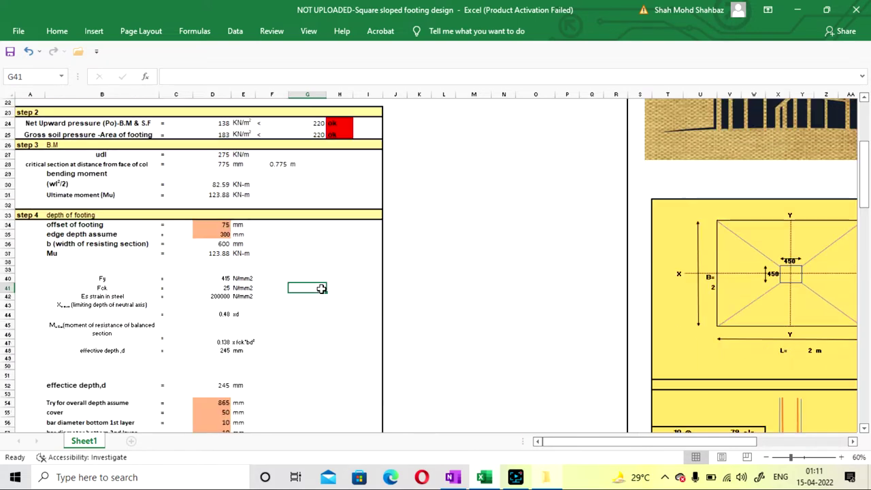
{"action": "left_click", "coordinate": [537, 216]}
{"action": "scroll", "coordinate": [213, 309], "scroll_direction": "up", "scroll_amount": 1}
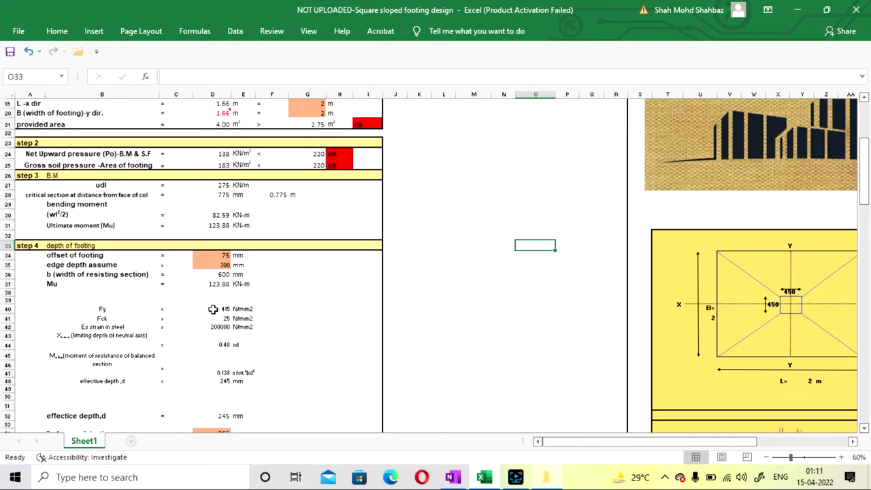
{"action": "left_click", "coordinate": [295, 276]}
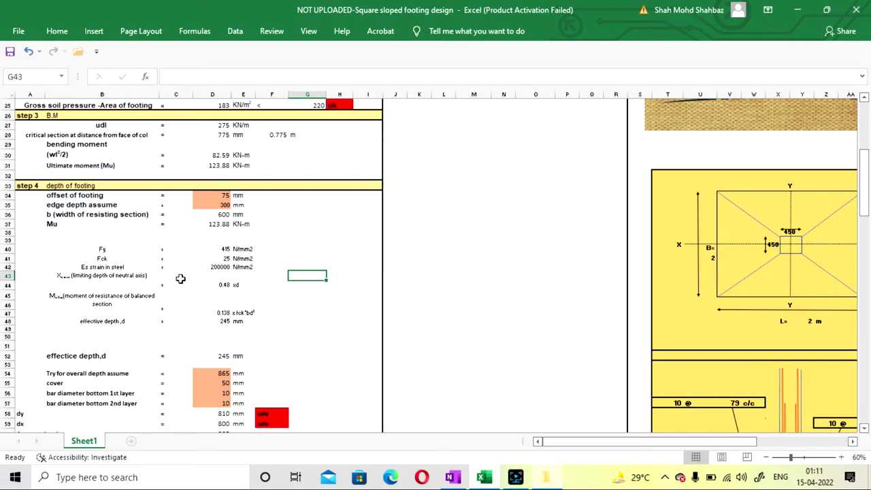
{"action": "left_click", "coordinate": [304, 241]}
{"action": "scroll", "coordinate": [304, 241], "scroll_direction": "down", "scroll_amount": 1}
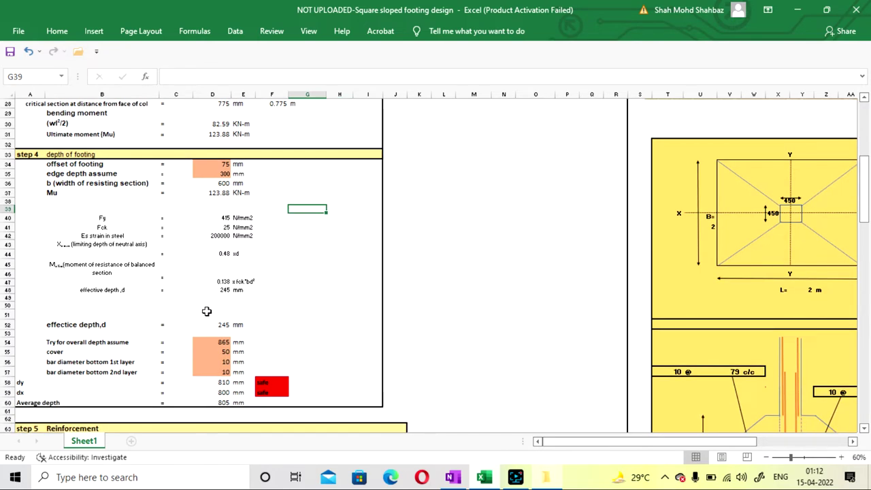
{"action": "scroll", "coordinate": [286, 281], "scroll_direction": "down", "scroll_amount": 1}
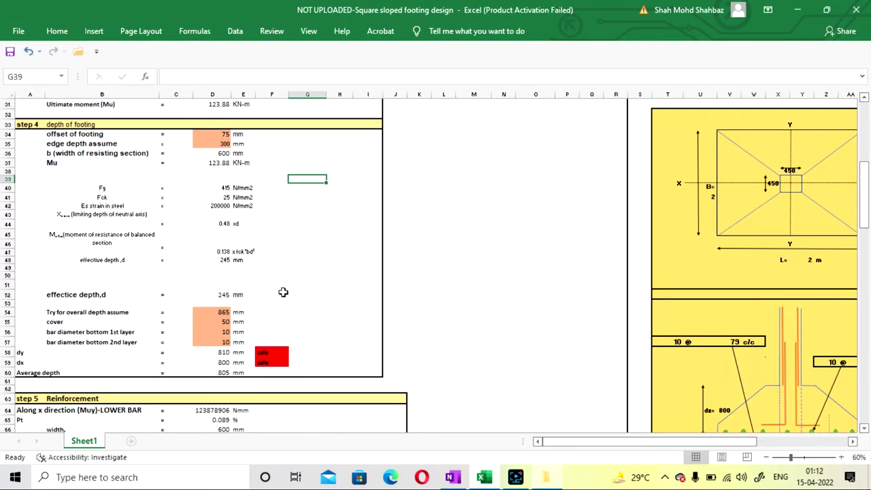
Step: Set the trial overall depth of the footing in step 4 to 600 mm
{"action": "left_click", "coordinate": [212, 311]}
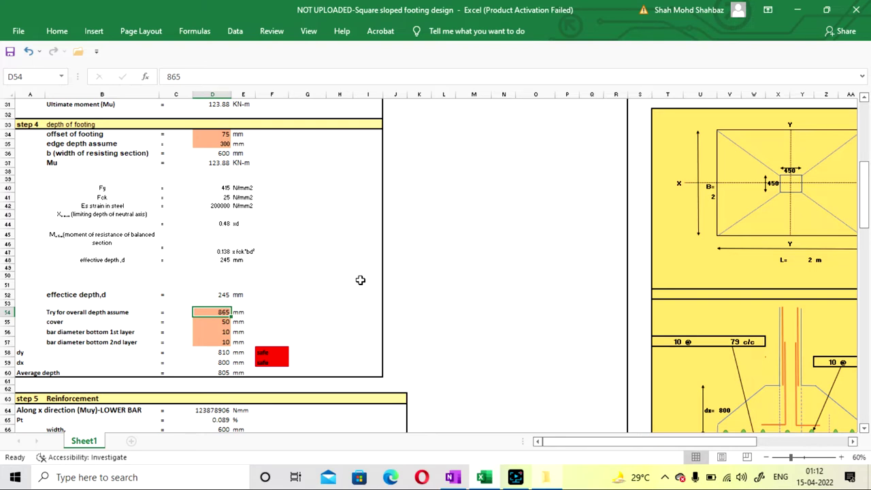
{"action": "type", "text": "600"}
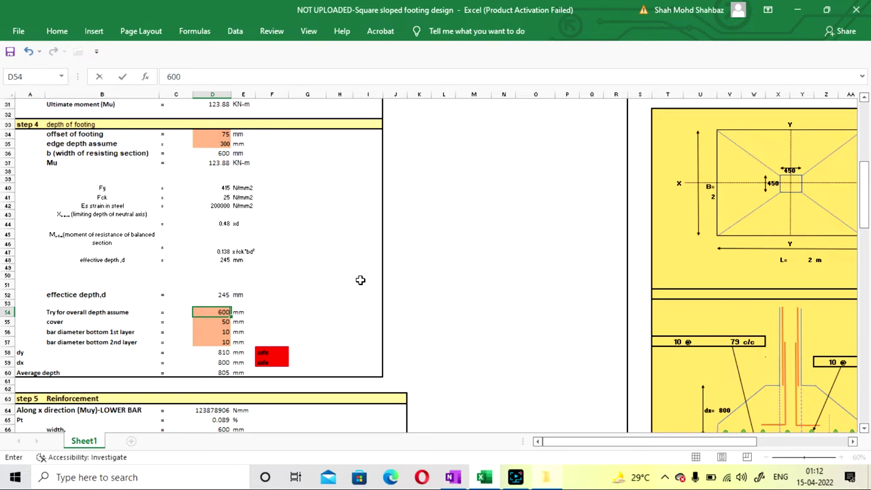
{"action": "key", "text": "Return"}
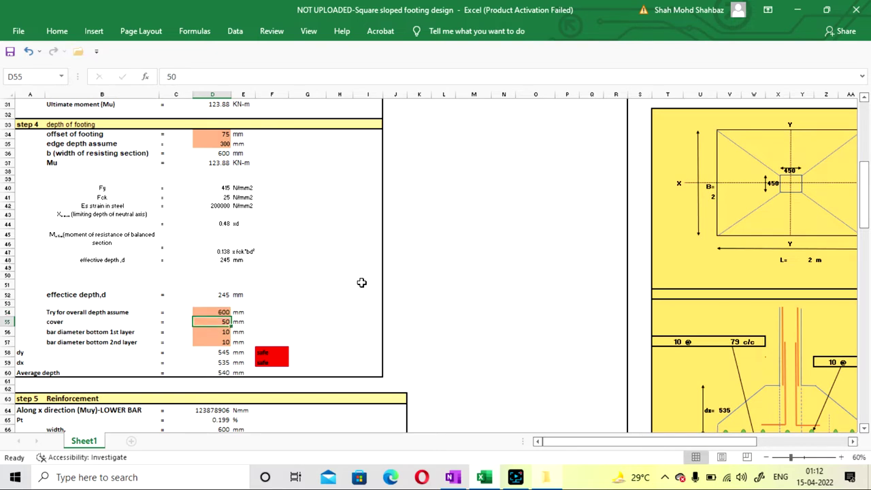
Step: Set the trial overall depth of the footing in step 4 to 400 mm
{"action": "left_click", "coordinate": [213, 312]}
{"action": "type", "text": "5"}
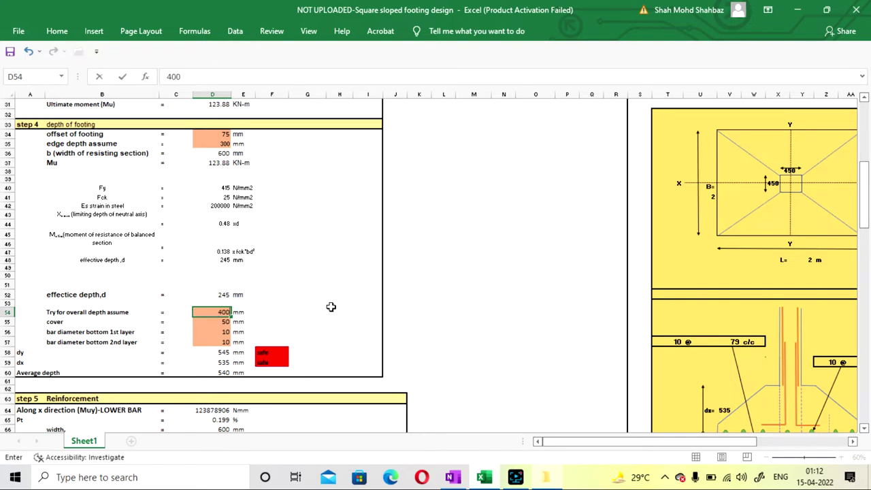
{"action": "type", "text": "00"}
{"action": "key", "text": "Return"}
{"action": "left_click", "coordinate": [332, 304]}
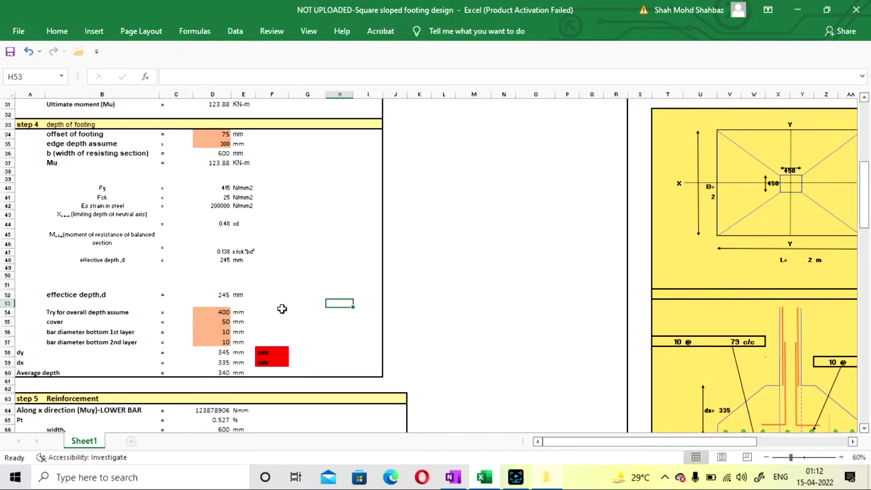
Step: Set the bar diameters of the bottom 1st and 2nd layers in step 4 to 12 mm
{"action": "scroll", "coordinate": [282, 308], "scroll_direction": "down", "scroll_amount": 2}
{"action": "scroll", "coordinate": [670, 261], "scroll_direction": "down", "scroll_amount": 3}
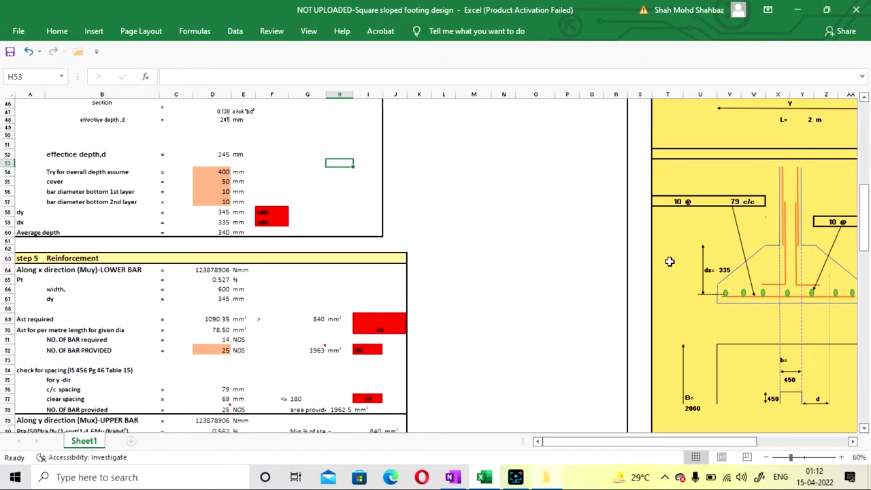
{"action": "scroll", "coordinate": [669, 262], "scroll_direction": "down", "scroll_amount": 10}
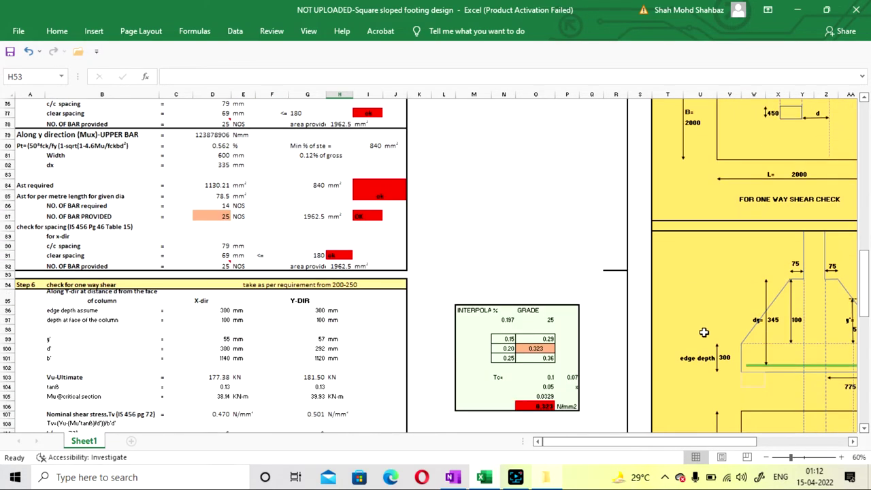
{"action": "left_click_drag", "start_coordinate": [680, 442], "coordinate": [720, 442]}
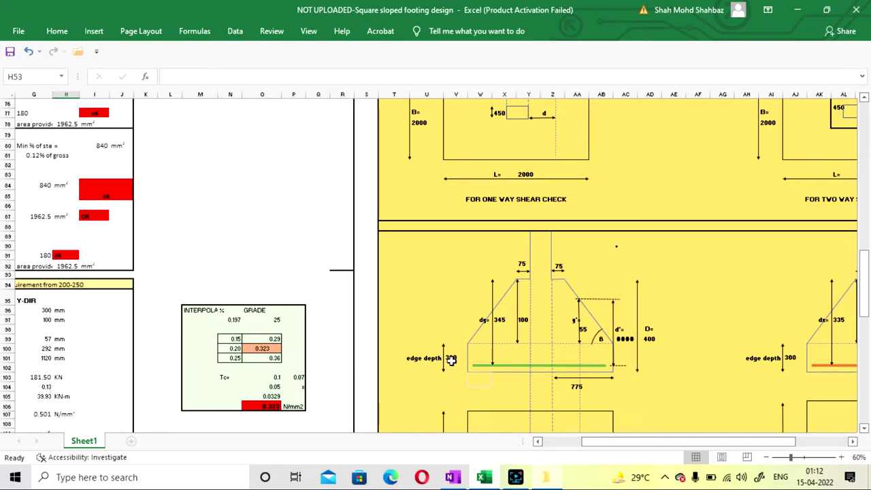
{"action": "left_click_drag", "start_coordinate": [616, 443], "coordinate": [552, 433]}
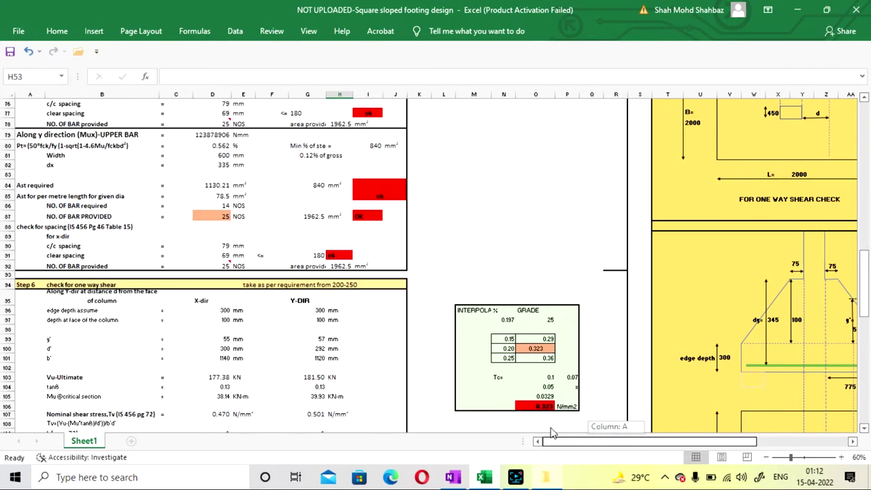
{"action": "scroll", "coordinate": [193, 272], "scroll_direction": "up", "scroll_amount": 14}
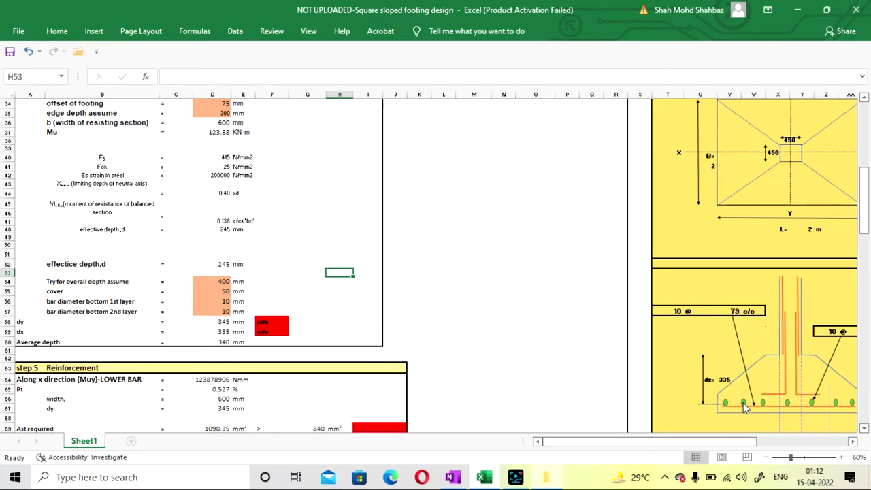
{"action": "left_click", "coordinate": [215, 301]}
{"action": "type", "text": "12"}
{"action": "key", "text": "Return"}
{"action": "type", "text": "12"}
{"action": "key", "text": "Return"}
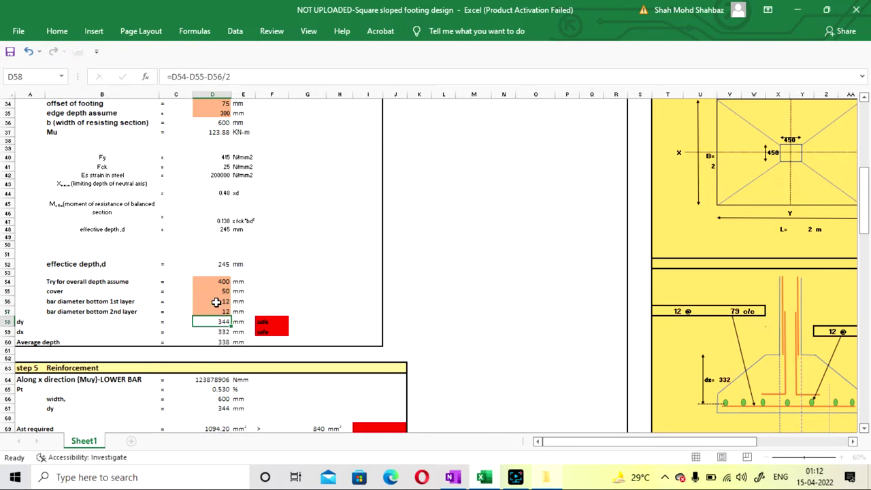
{"action": "left_click", "coordinate": [452, 272]}
Step: Try an overall depth of 200 mm in step 4 and set it back to 400 mm
{"action": "scroll", "coordinate": [394, 255], "scroll_direction": "down", "scroll_amount": 1}
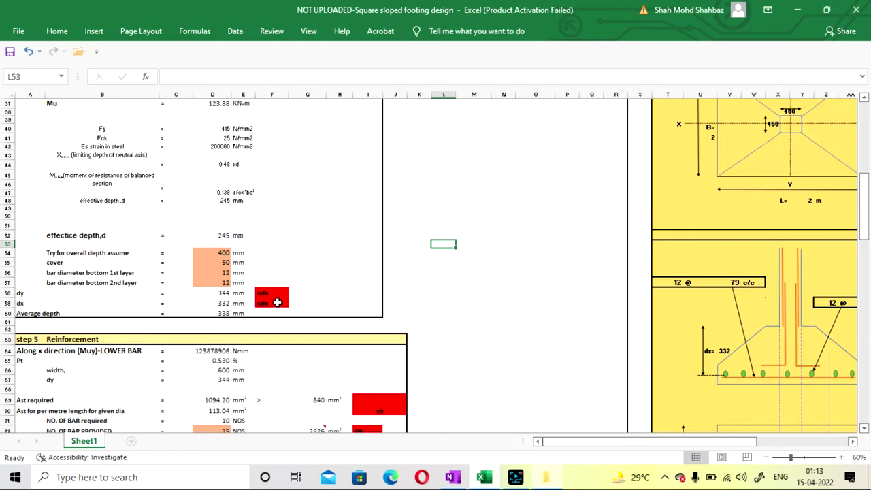
{"action": "scroll", "coordinate": [300, 226], "scroll_direction": "down", "scroll_amount": 2}
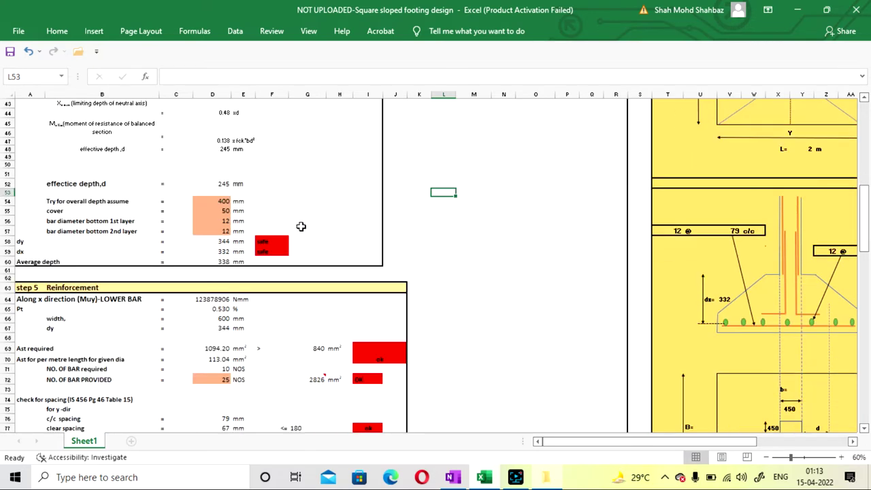
{"action": "scroll", "coordinate": [301, 226], "scroll_direction": "down", "scroll_amount": 2}
{"action": "scroll", "coordinate": [300, 226], "scroll_direction": "up", "scroll_amount": 2}
{"action": "left_click", "coordinate": [202, 202]}
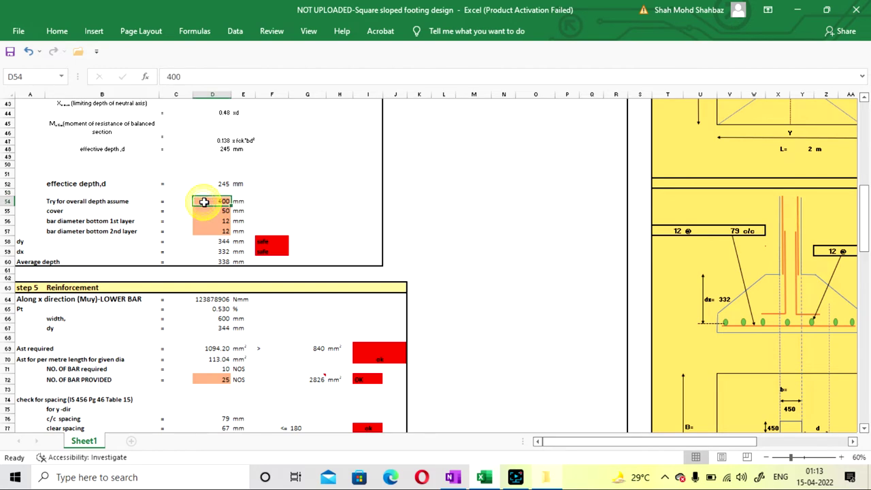
{"action": "type", "text": "2"}
{"action": "key", "text": "Return"}
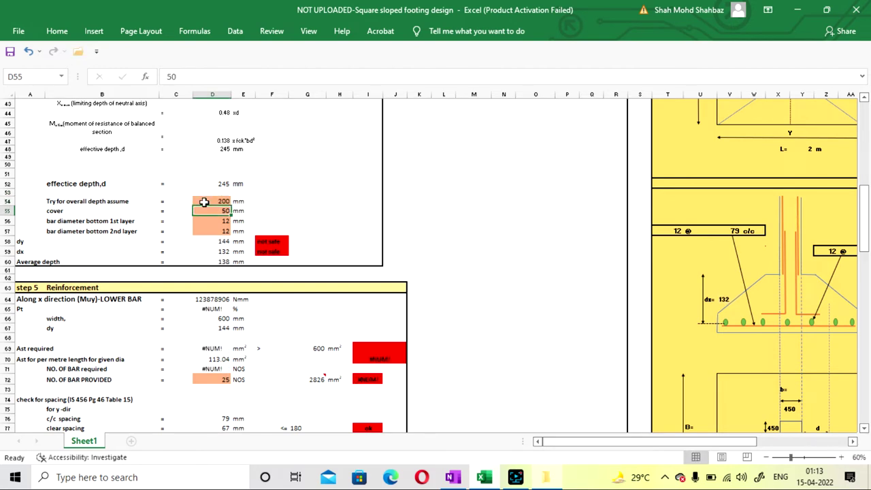
{"action": "left_click", "coordinate": [216, 200]}
{"action": "type", "text": "4"}
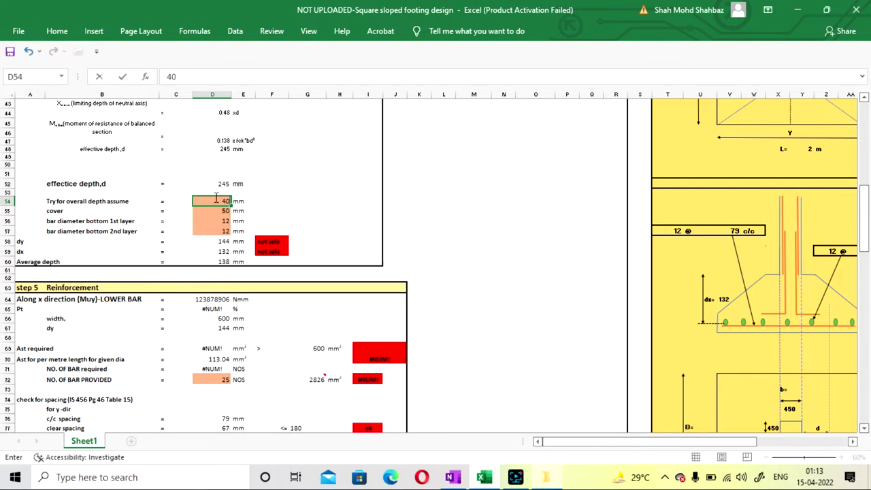
{"action": "key", "text": "Return"}
{"action": "left_click", "coordinate": [307, 230]}
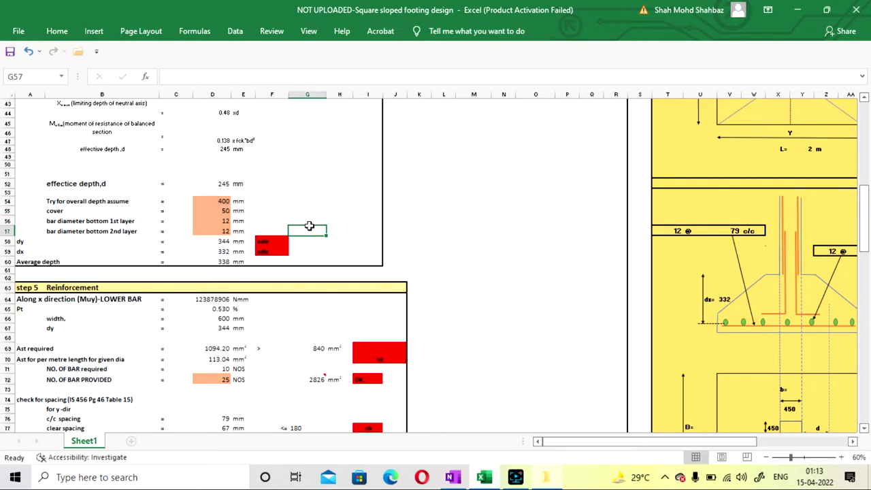
Step: Set the number of bars provided for the x-direction lower bars in step 5 to 10
{"action": "scroll", "coordinate": [307, 209], "scroll_direction": "down", "scroll_amount": 2}
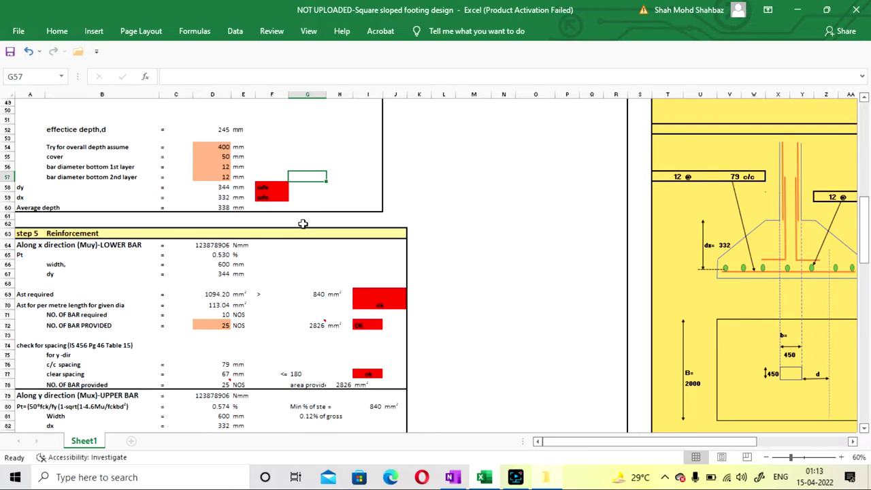
{"action": "scroll", "coordinate": [239, 230], "scroll_direction": "down", "scroll_amount": 1}
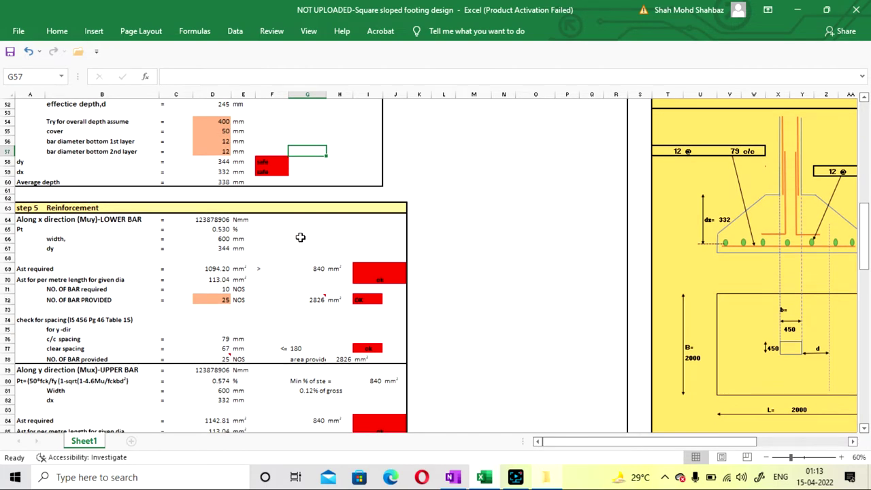
{"action": "left_click", "coordinate": [515, 479]}
{"action": "left_click", "coordinate": [521, 478]}
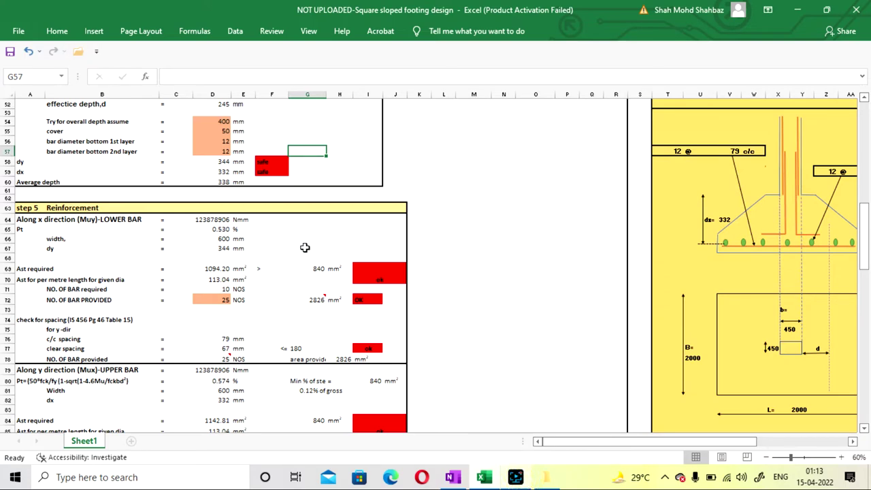
{"action": "scroll", "coordinate": [305, 247], "scroll_direction": "down", "scroll_amount": 1}
{"action": "scroll", "coordinate": [301, 246], "scroll_direction": "up", "scroll_amount": 1}
{"action": "scroll", "coordinate": [84, 258], "scroll_direction": "down", "scroll_amount": 1}
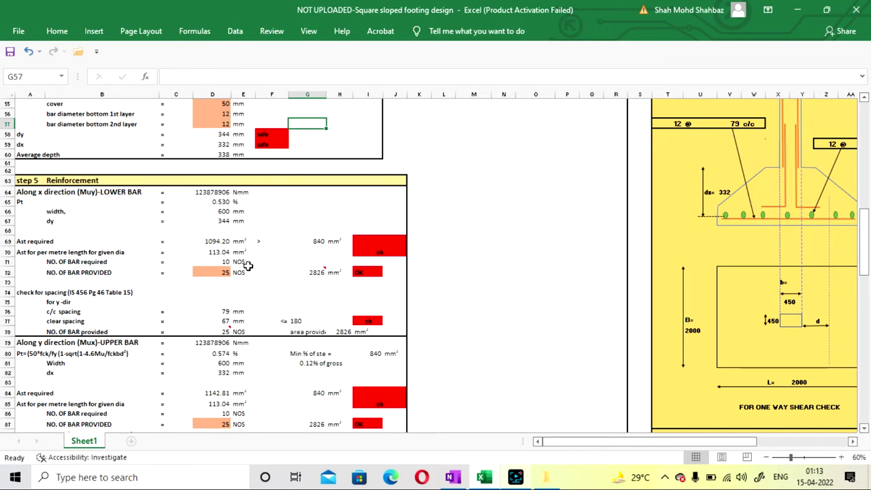
{"action": "left_click", "coordinate": [212, 272]}
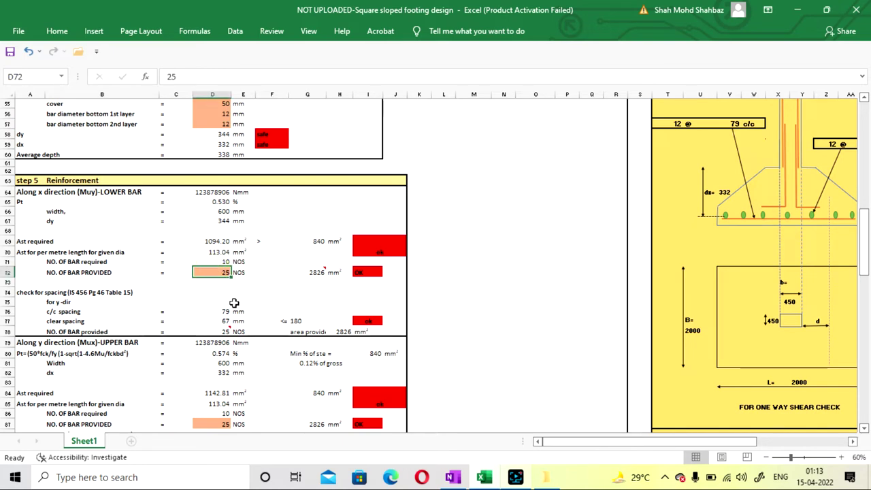
{"action": "type", "text": "10"}
{"action": "key", "text": "Return"}
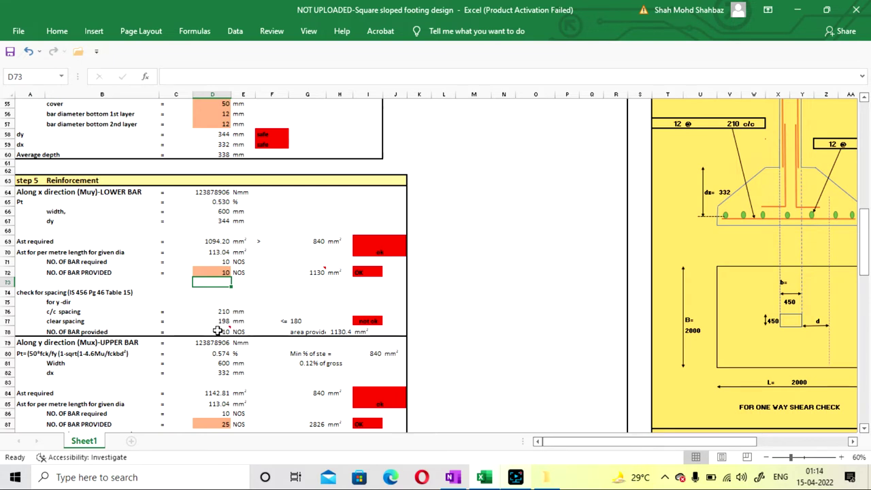
Step: Change the number of lower bars provided along the x direction to 11
{"action": "left_click", "coordinate": [228, 272]}
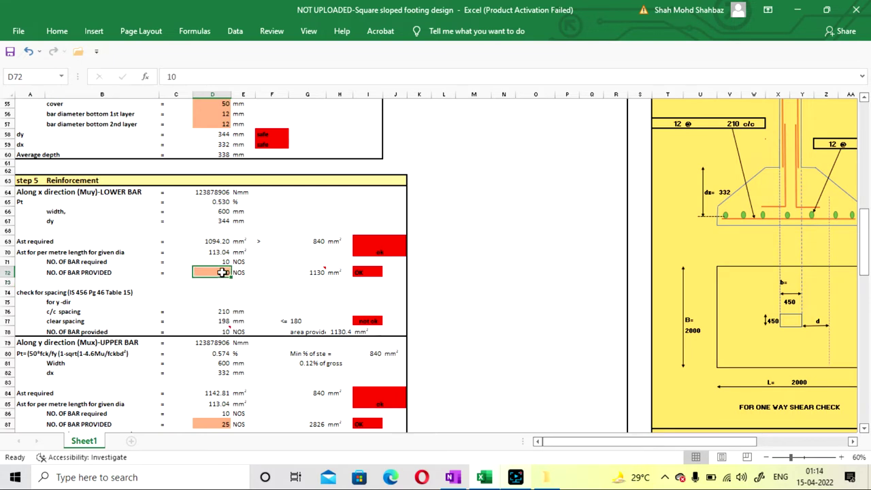
{"action": "type", "text": "11"}
{"action": "key", "text": "Return"}
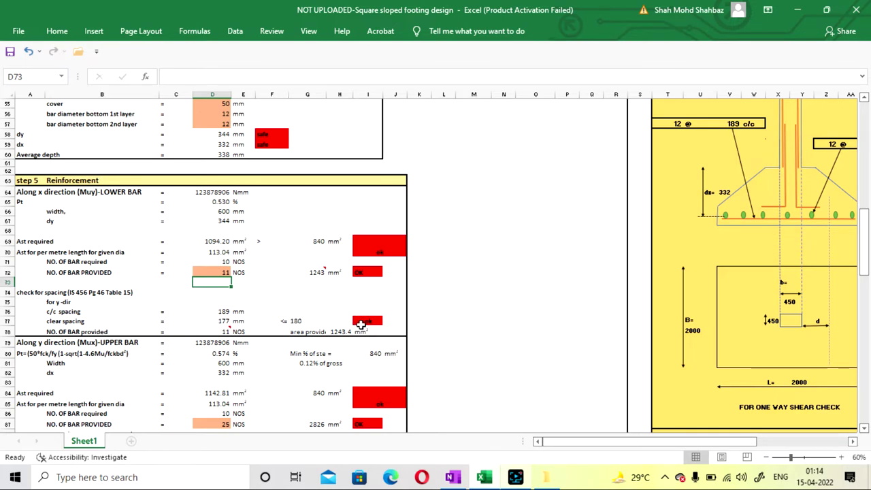
Step: Set the number of lower bars provided along the x direction in step 5 to 12
{"action": "mouse_move", "coordinate": [229, 327]}
{"action": "left_click", "coordinate": [213, 270]}
{"action": "type", "text": "12"}
{"action": "key", "text": "Return"}
{"action": "left_click", "coordinate": [293, 293]}
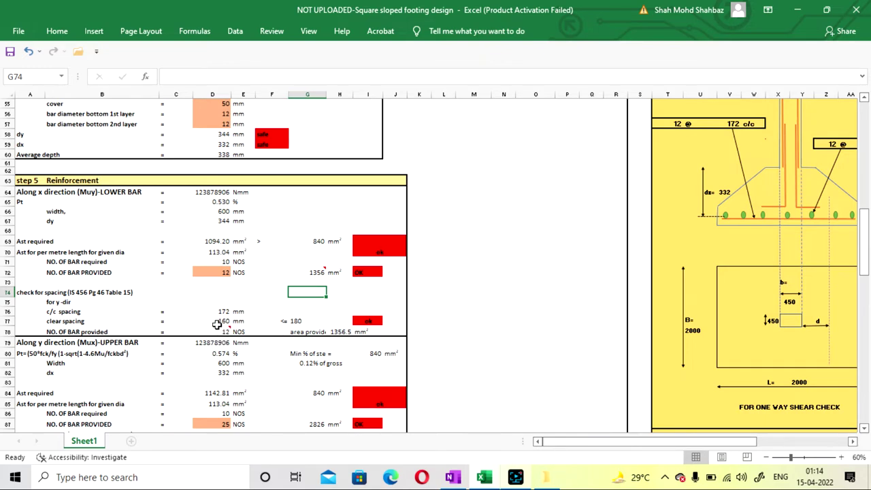
{"action": "left_click", "coordinate": [267, 270]}
Step: Set the number of bars provided for the y-direction upper bars in step 5 to 10
{"action": "scroll", "coordinate": [294, 280], "scroll_direction": "down", "scroll_amount": 1}
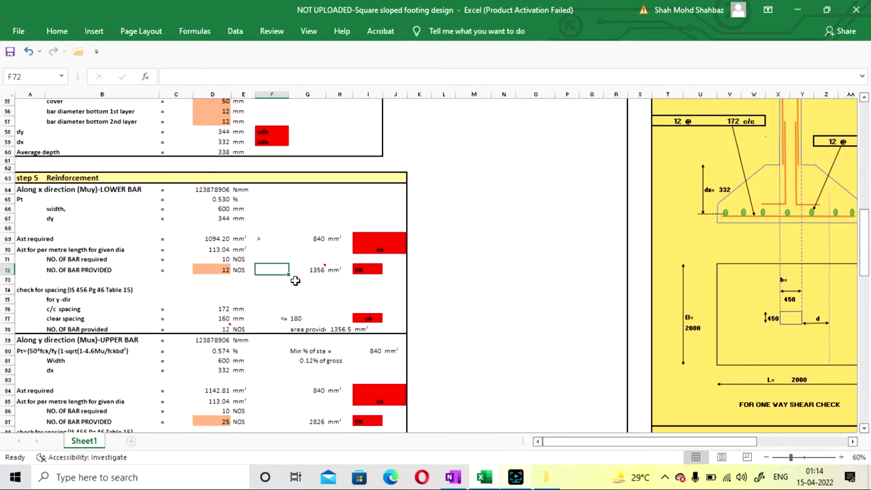
{"action": "scroll", "coordinate": [295, 280], "scroll_direction": "down", "scroll_amount": 4}
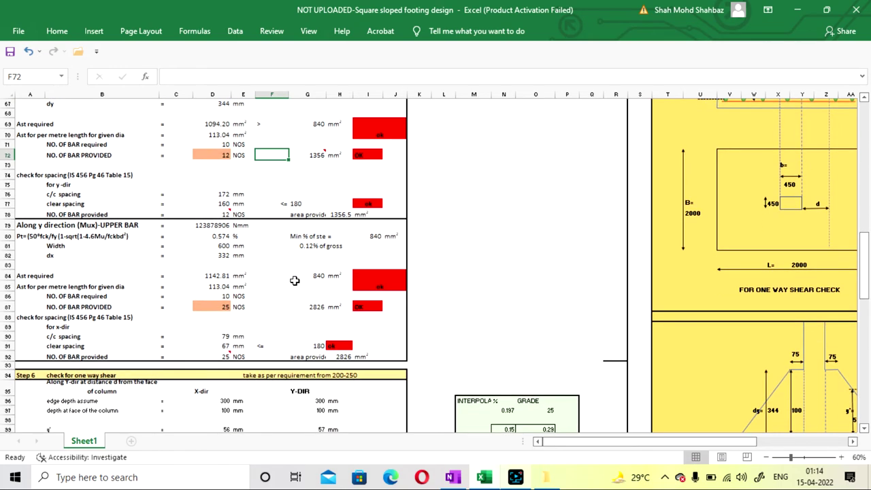
{"action": "scroll", "coordinate": [748, 259], "scroll_direction": "up", "scroll_amount": 3}
{"action": "scroll", "coordinate": [442, 272], "scroll_direction": "down", "scroll_amount": 2}
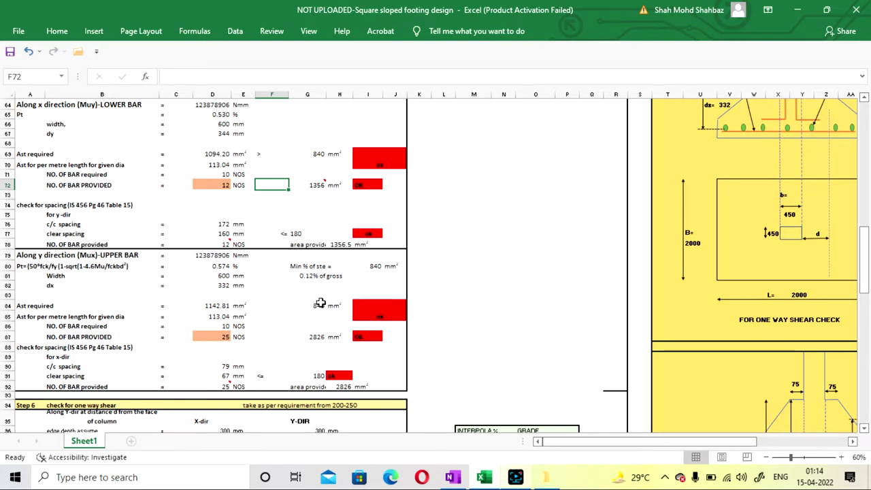
{"action": "double_click", "coordinate": [211, 336]}
{"action": "key", "text": "BackSpace"}
{"action": "key", "text": "BackSpace"}
{"action": "type", "text": "10"}
{"action": "key", "text": "Return"}
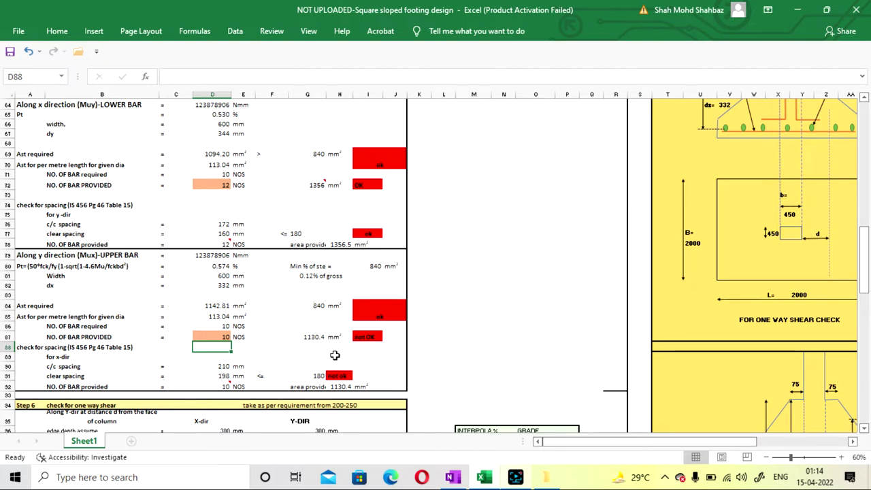
Step: Change the number of upper bars provided along the y direction to 11
{"action": "left_click", "coordinate": [214, 335]}
{"action": "type", "text": "11"}
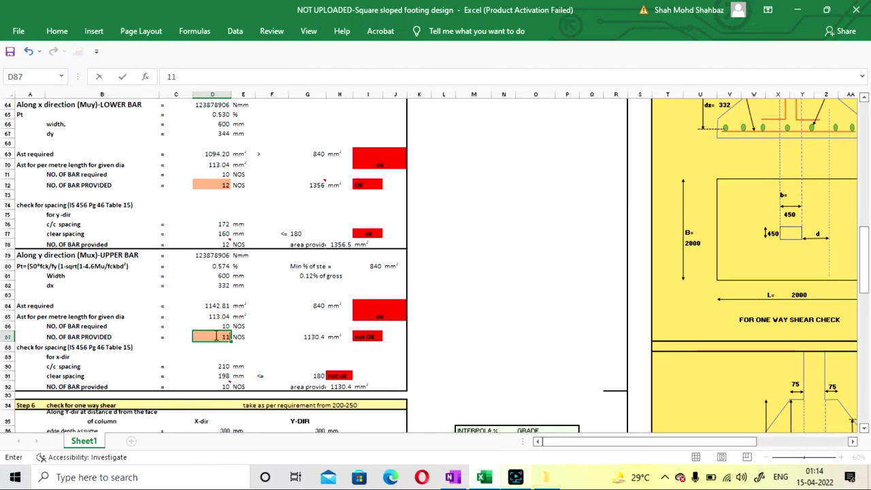
{"action": "key", "text": "Return"}
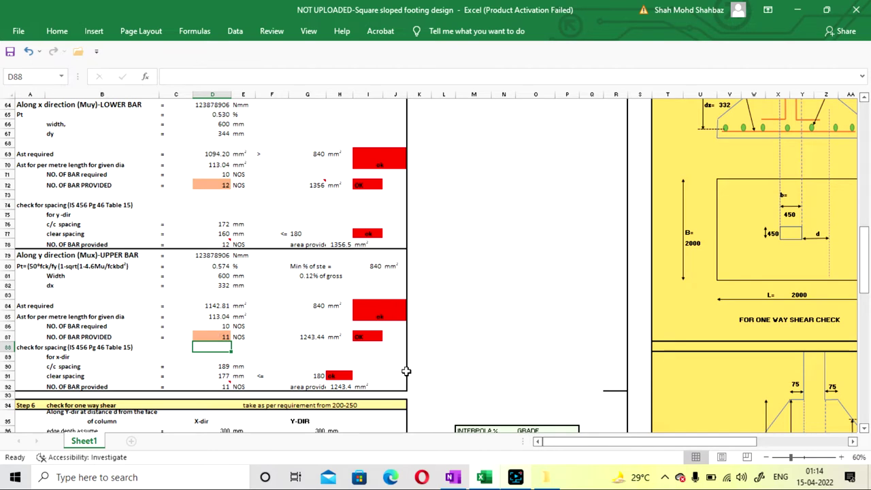
Step: Set the number of upper bars provided along the y direction in step 5 to 12
{"action": "left_click", "coordinate": [214, 336]}
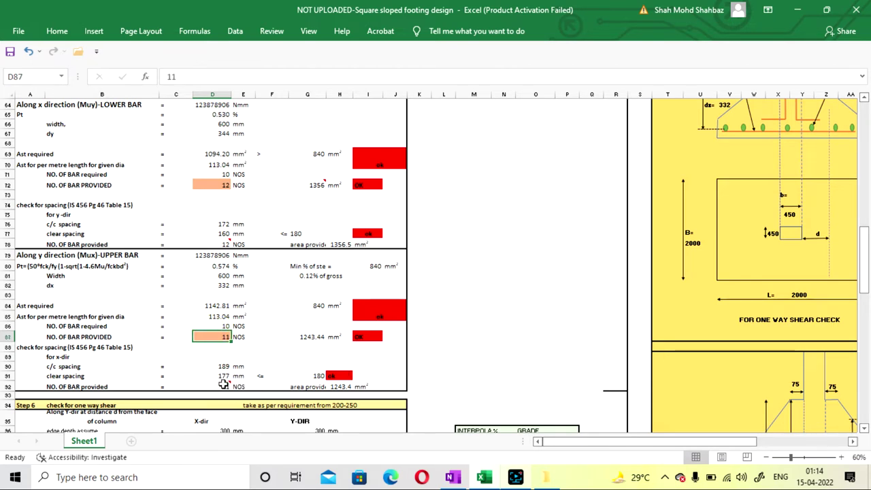
{"action": "mouse_move", "coordinate": [223, 384]}
{"action": "type", "text": "12"}
{"action": "key", "text": "Return"}
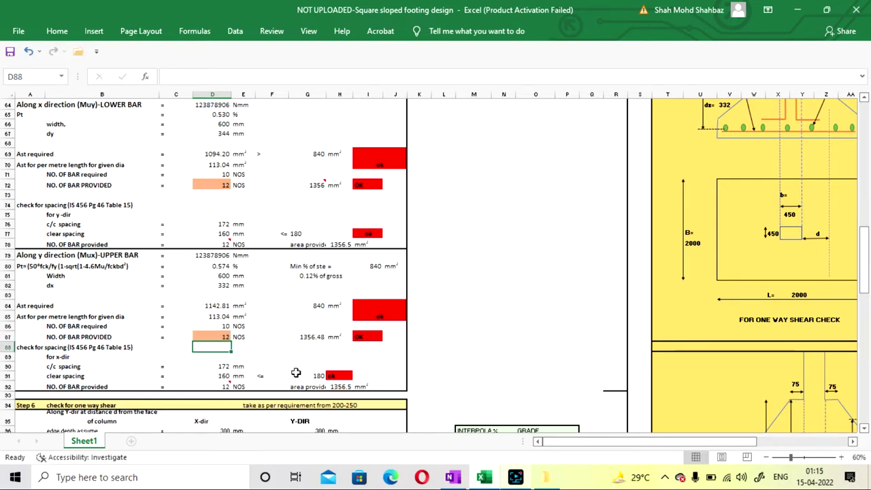
{"action": "left_click", "coordinate": [296, 356]}
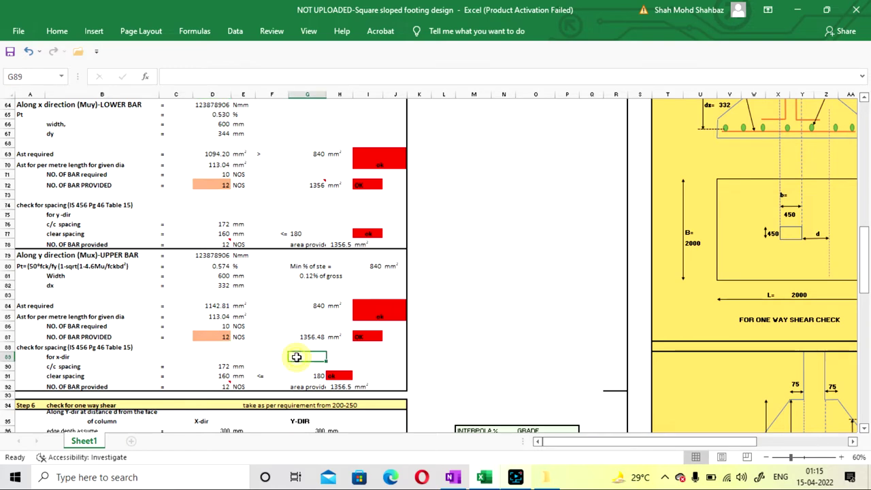
Step: Try 11 upper bars provided along the y direction and set the number back to 12
{"action": "scroll", "coordinate": [265, 325], "scroll_direction": "down", "scroll_amount": 1}
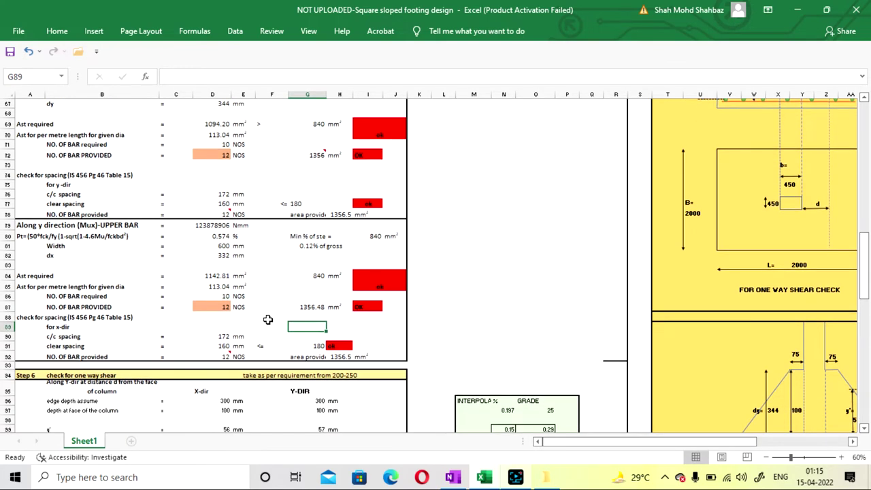
{"action": "scroll", "coordinate": [256, 204], "scroll_direction": "up", "scroll_amount": 2}
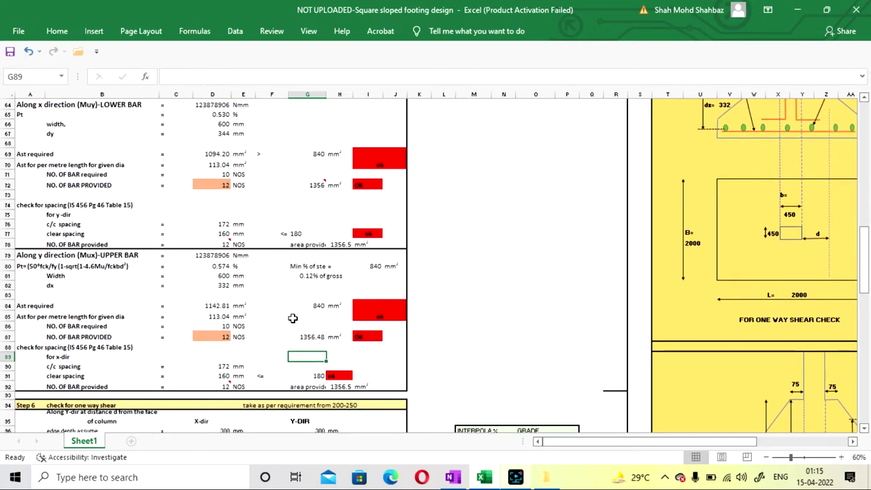
{"action": "left_click", "coordinate": [225, 334]}
{"action": "type", "text": "11"}
{"action": "key", "text": "Return"}
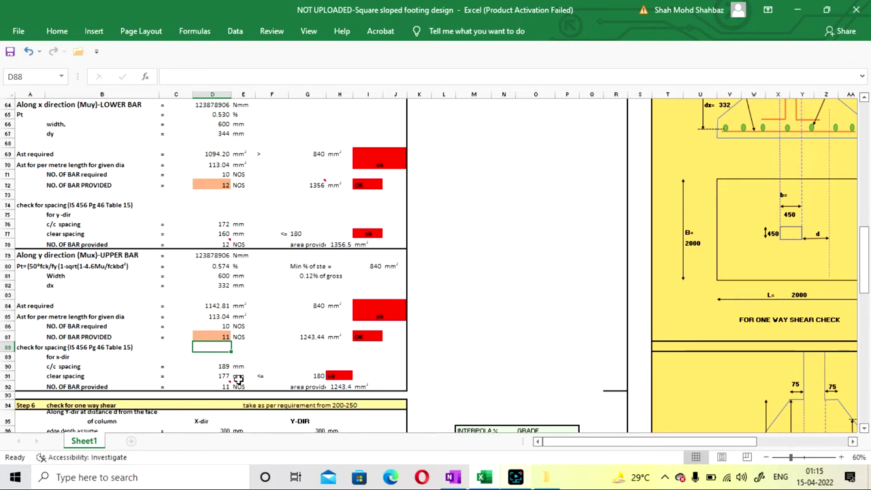
{"action": "left_click", "coordinate": [213, 337]}
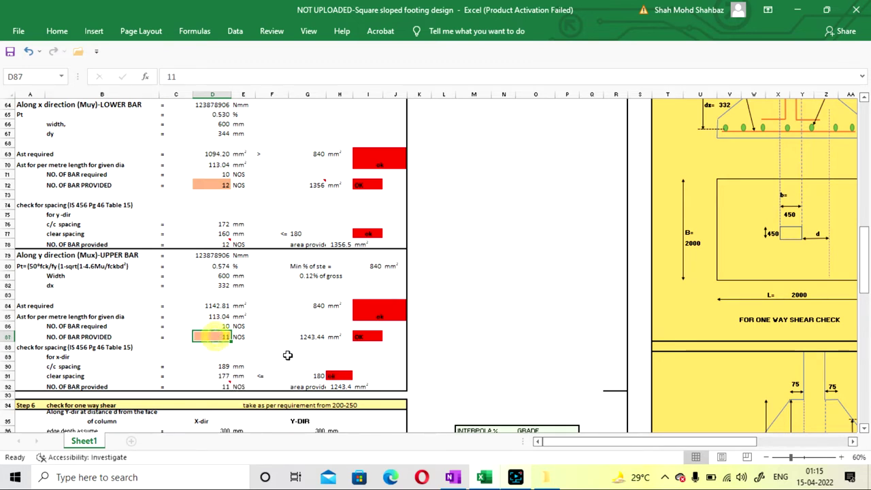
{"action": "type", "text": "12"}
{"action": "key", "text": "Return"}
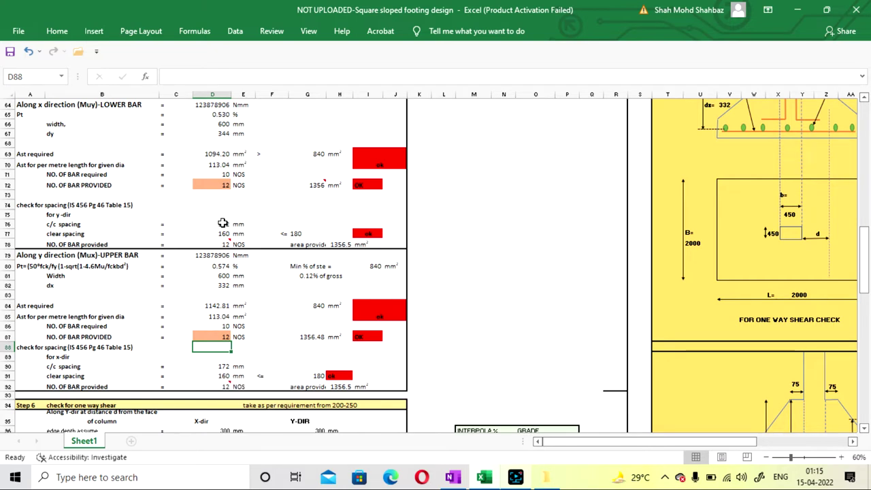
Step: Test 11 bars for the y-direction upper reinforcement against the step 5 spacing check, and restore 12 bars
{"action": "left_click", "coordinate": [210, 337]}
{"action": "type", "text": "11"}
{"action": "key", "text": "Return"}
{"action": "left_click", "coordinate": [268, 357]}
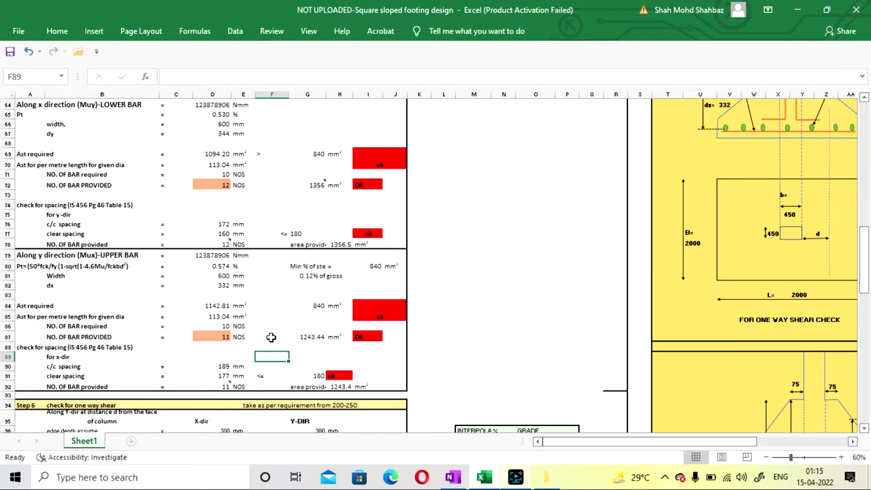
{"action": "left_click", "coordinate": [292, 355]}
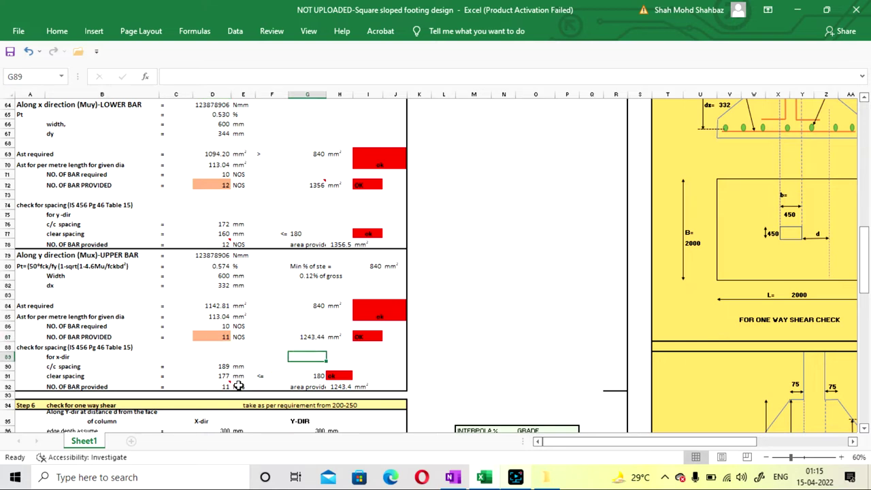
{"action": "mouse_move", "coordinate": [203, 390]}
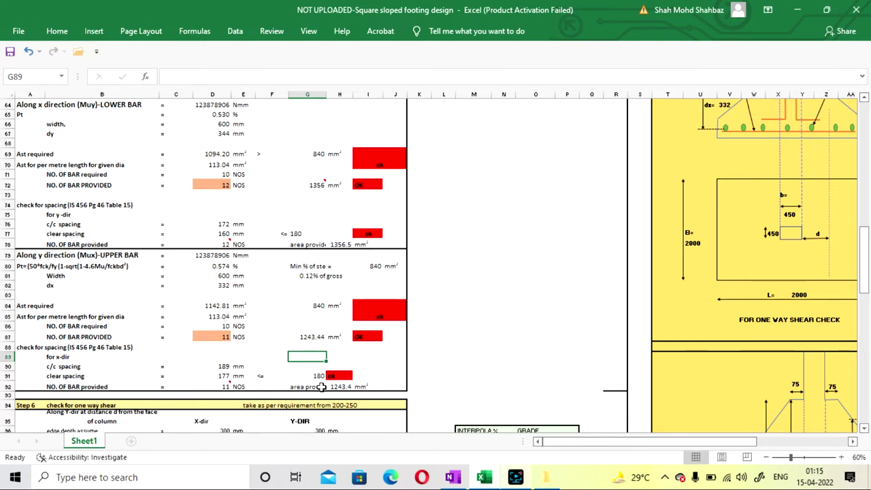
{"action": "left_click", "coordinate": [215, 336]}
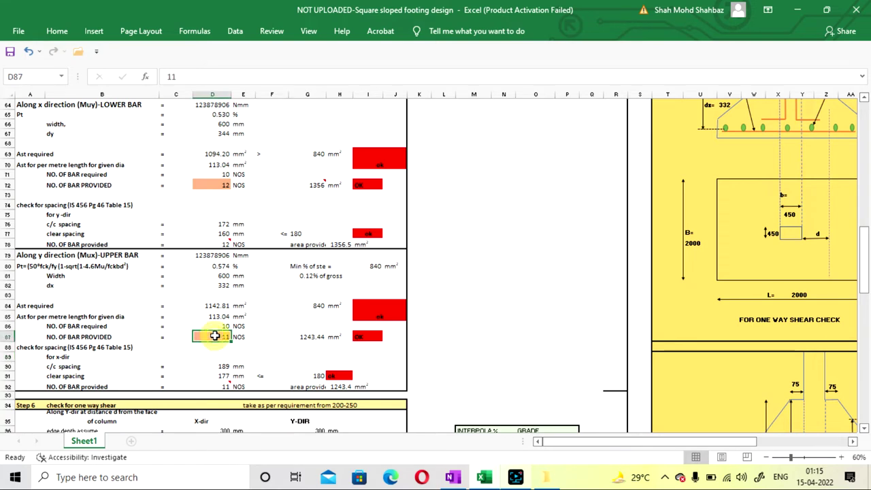
{"action": "type", "text": "12"}
{"action": "key", "text": "Return"}
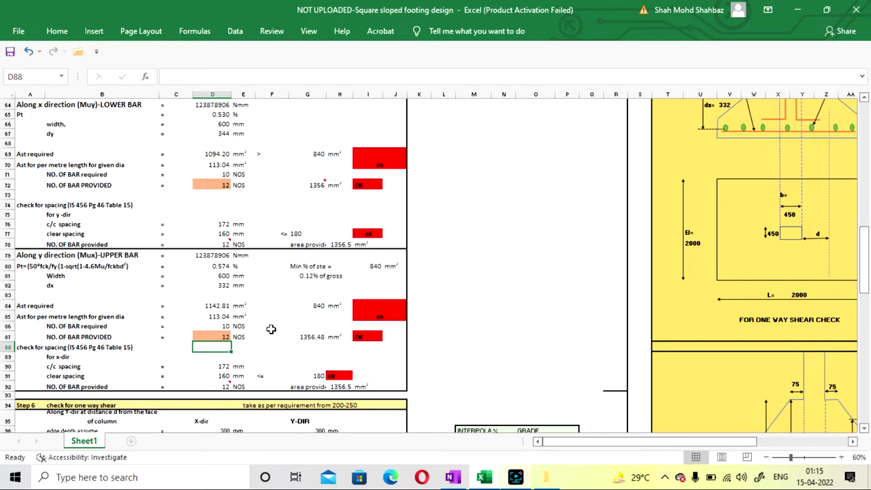
Step: Review the step 5 reinforcement and spacing results and the step 6 one-way shear check in both directions
{"action": "scroll", "coordinate": [259, 330], "scroll_direction": "down", "scroll_amount": 3}
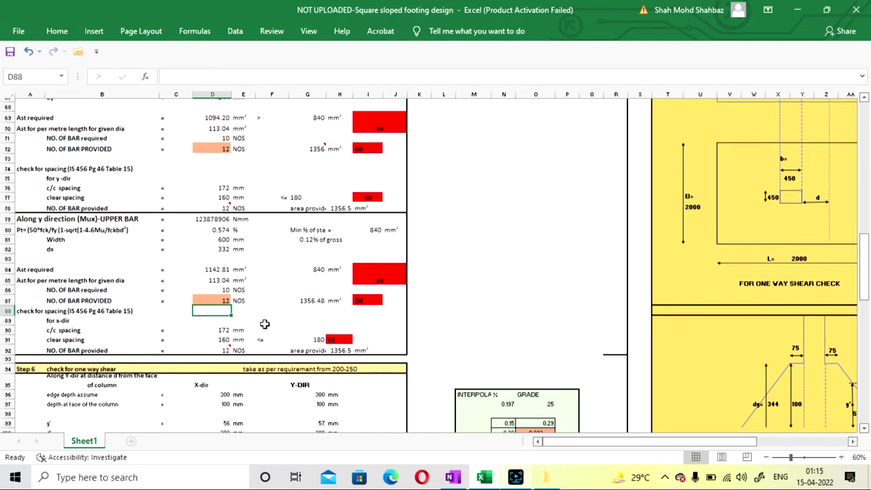
{"action": "scroll", "coordinate": [294, 279], "scroll_direction": "up", "scroll_amount": 2}
{"action": "scroll", "coordinate": [277, 255], "scroll_direction": "down", "scroll_amount": 3}
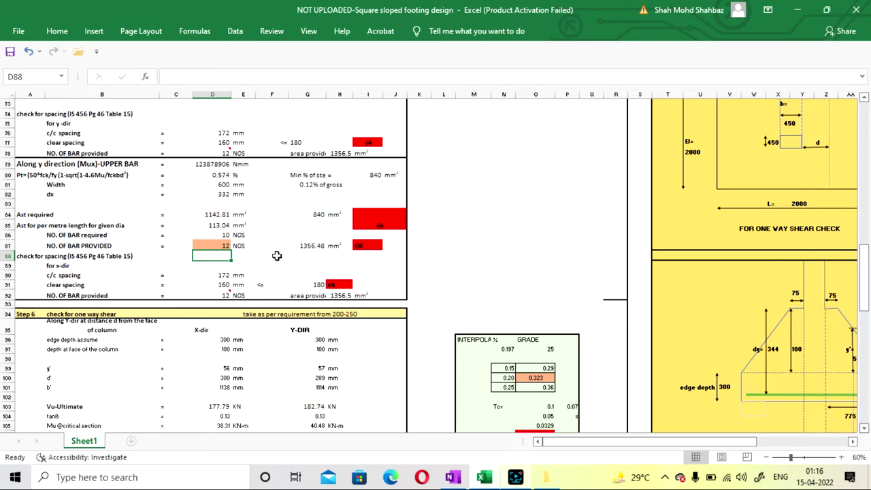
{"action": "scroll", "coordinate": [277, 256], "scroll_direction": "down", "scroll_amount": 3}
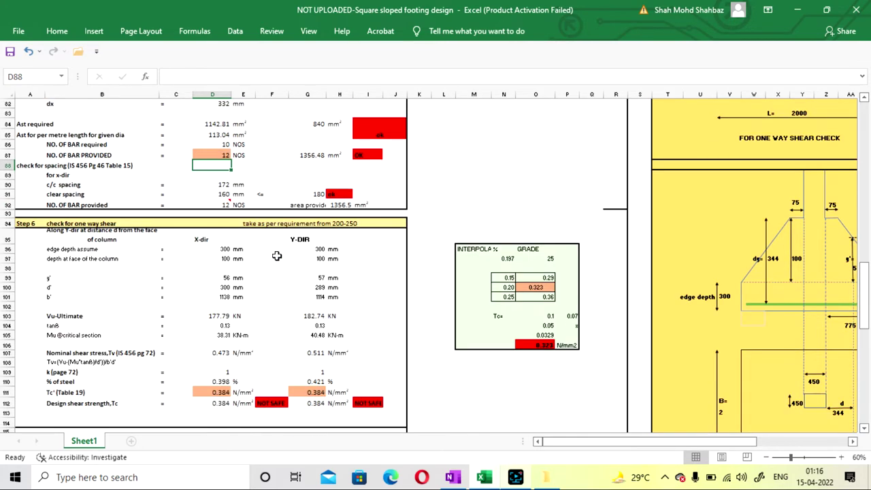
{"action": "scroll", "coordinate": [254, 292], "scroll_direction": "up", "scroll_amount": 2}
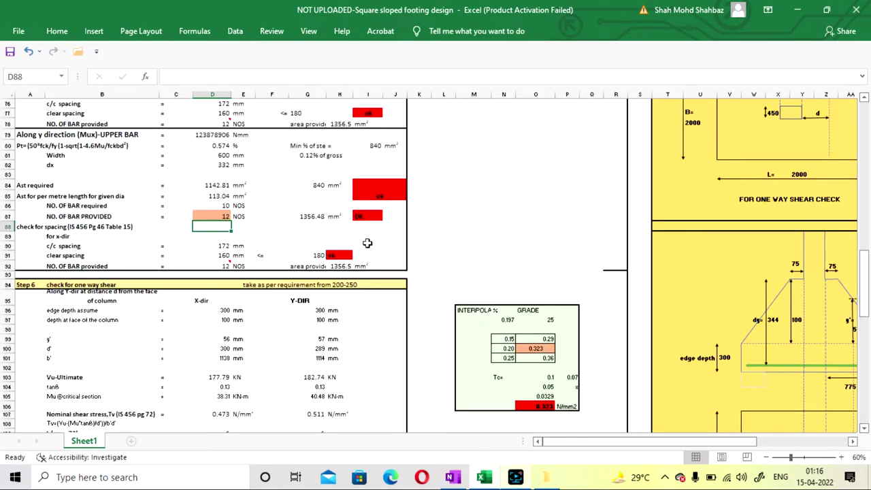
{"action": "scroll", "coordinate": [367, 243], "scroll_direction": "up", "scroll_amount": 3}
{"action": "scroll", "coordinate": [304, 265], "scroll_direction": "down", "scroll_amount": 5}
{"action": "scroll", "coordinate": [240, 307], "scroll_direction": "down", "scroll_amount": 1}
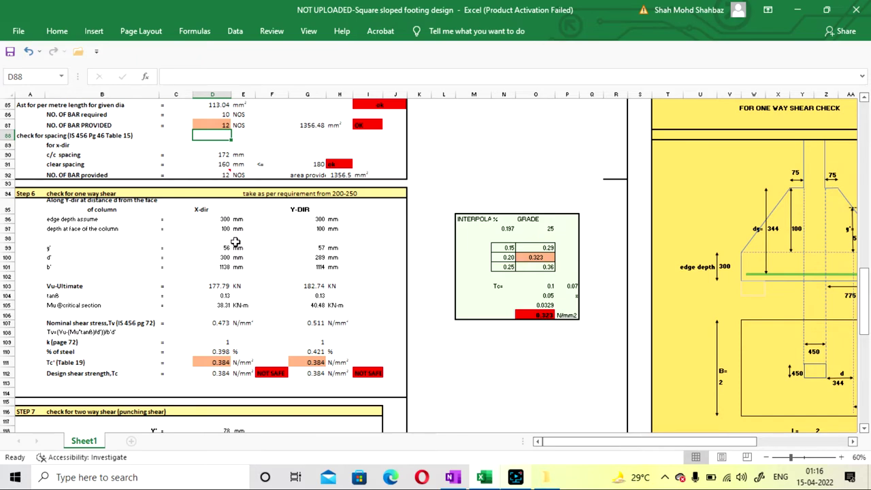
{"action": "scroll", "coordinate": [204, 270], "scroll_direction": "down", "scroll_amount": 1}
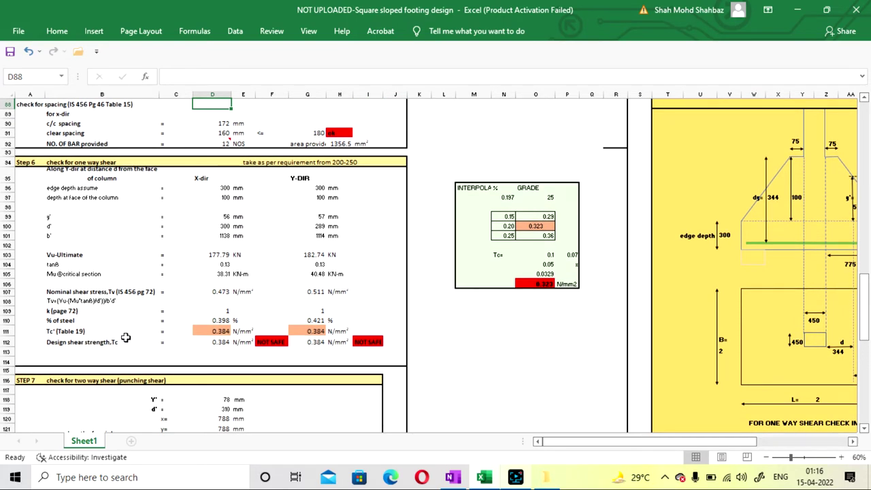
{"action": "left_click", "coordinate": [516, 476]}
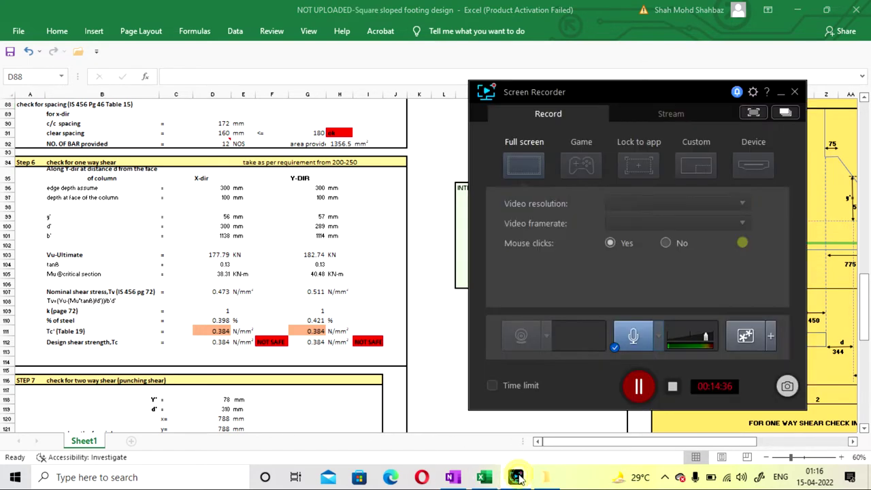
{"action": "left_click", "coordinate": [638, 385]}
{"action": "left_click", "coordinate": [419, 319]}
Step: Switch to the IS 456 PDF in Acrobat and examine Table 19 for the design shear strength of concrete
{"action": "scroll", "coordinate": [381, 273], "scroll_direction": "up", "scroll_amount": 1}
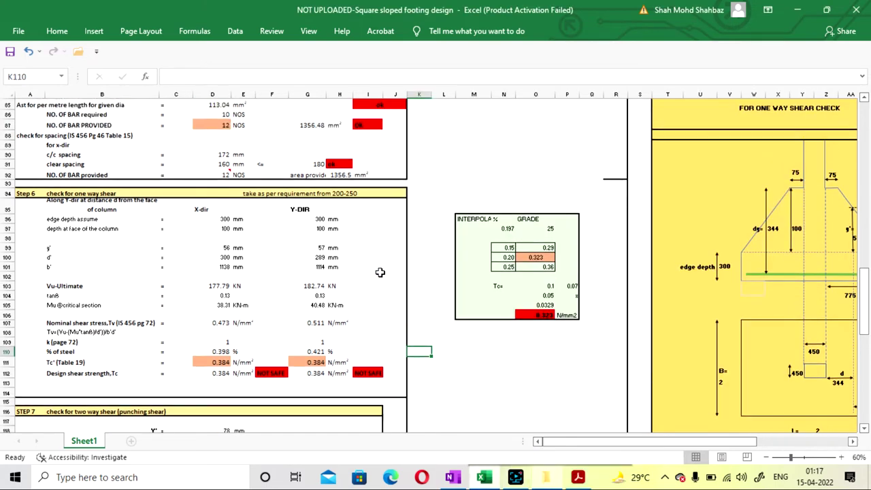
{"action": "scroll", "coordinate": [379, 272], "scroll_direction": "down", "scroll_amount": 2}
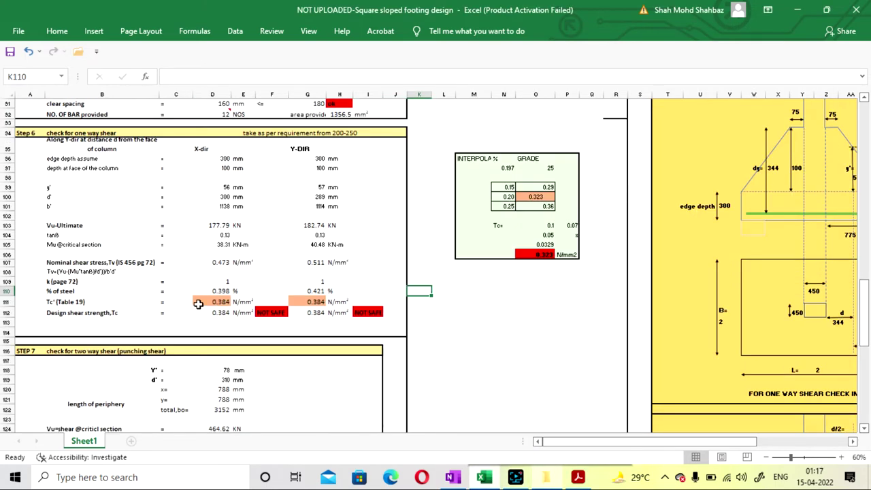
{"action": "left_click", "coordinate": [577, 476]}
{"action": "scroll", "coordinate": [381, 179], "scroll_direction": "down", "scroll_amount": 2}
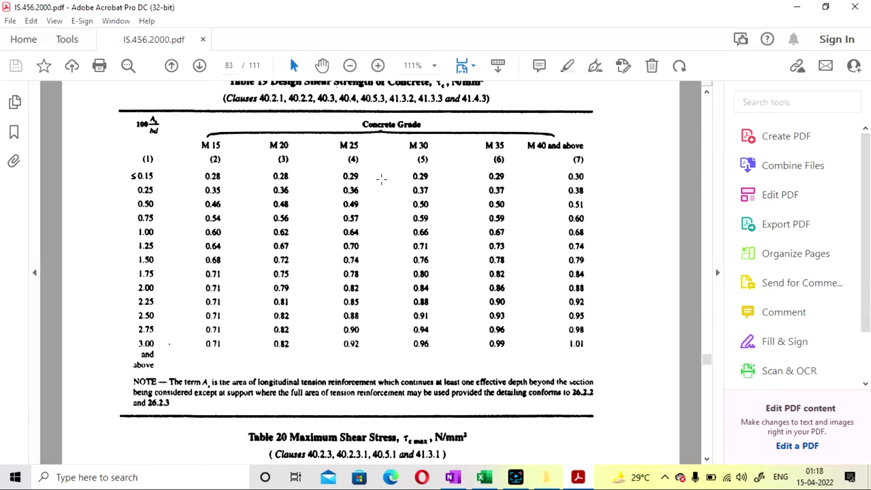
{"action": "scroll", "coordinate": [339, 154], "scroll_direction": "up", "scroll_amount": 1}
{"action": "scroll", "coordinate": [346, 241], "scroll_direction": "down", "scroll_amount": 1}
{"action": "scroll", "coordinate": [322, 196], "scroll_direction": "down", "scroll_amount": 5}
{"action": "scroll", "coordinate": [323, 195], "scroll_direction": "down", "scroll_amount": 13}
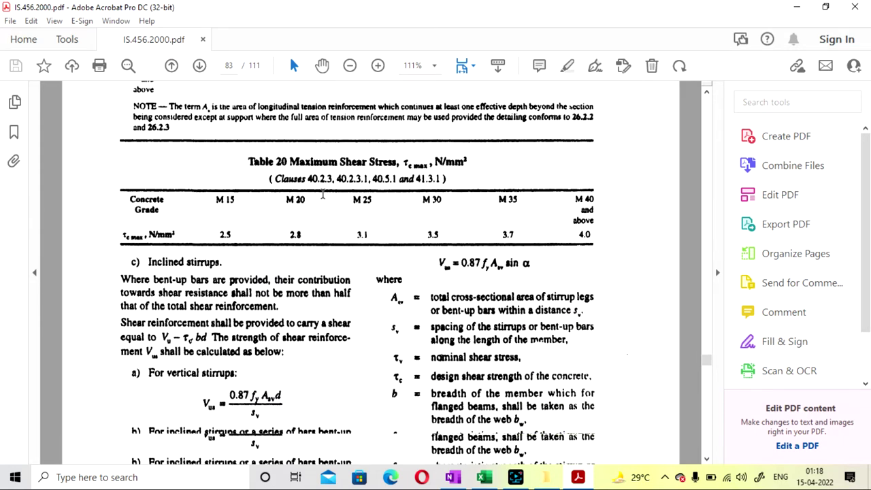
{"action": "scroll", "coordinate": [321, 193], "scroll_direction": "up", "scroll_amount": 10}
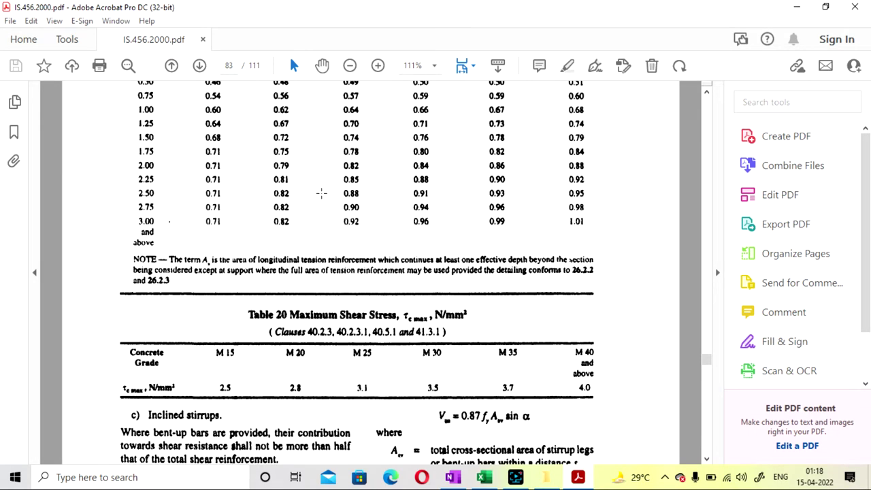
{"action": "scroll", "coordinate": [346, 221], "scroll_direction": "up", "scroll_amount": 5}
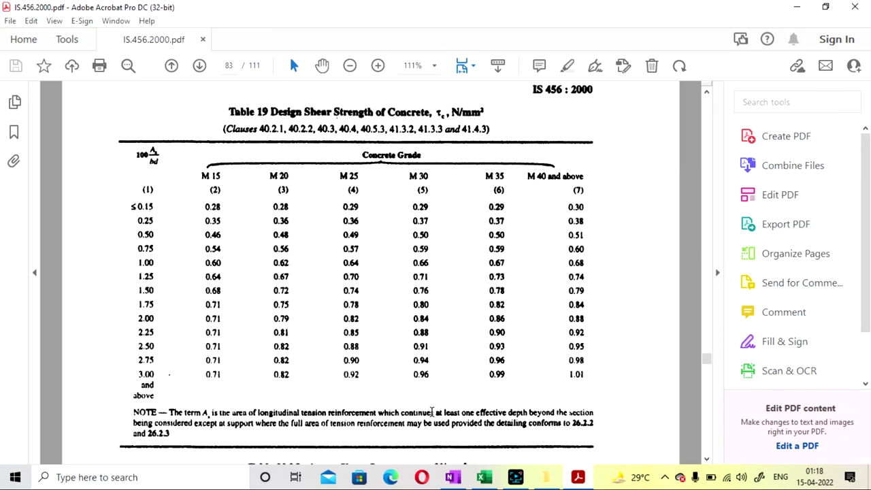
Step: Back in the Excel workbook, link the interpolation table's steel percentage to the X-direction % of steel from step 6
{"action": "left_click", "coordinate": [483, 476]}
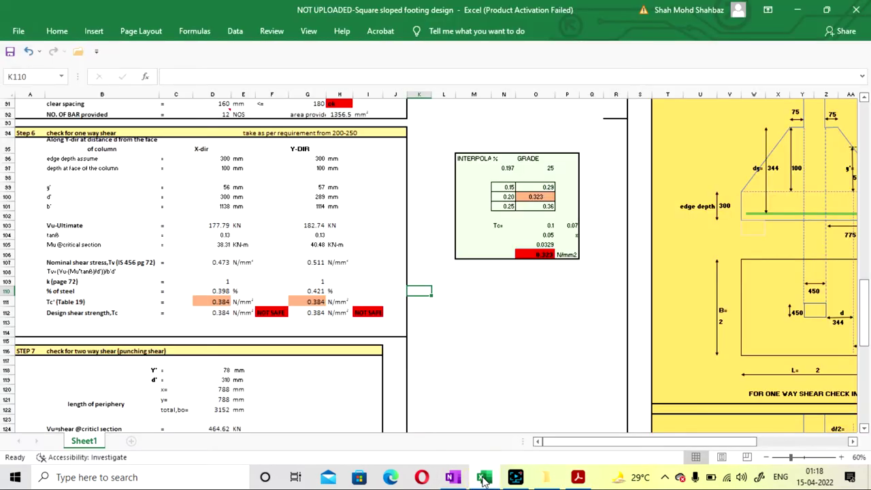
{"action": "left_click", "coordinate": [484, 477]}
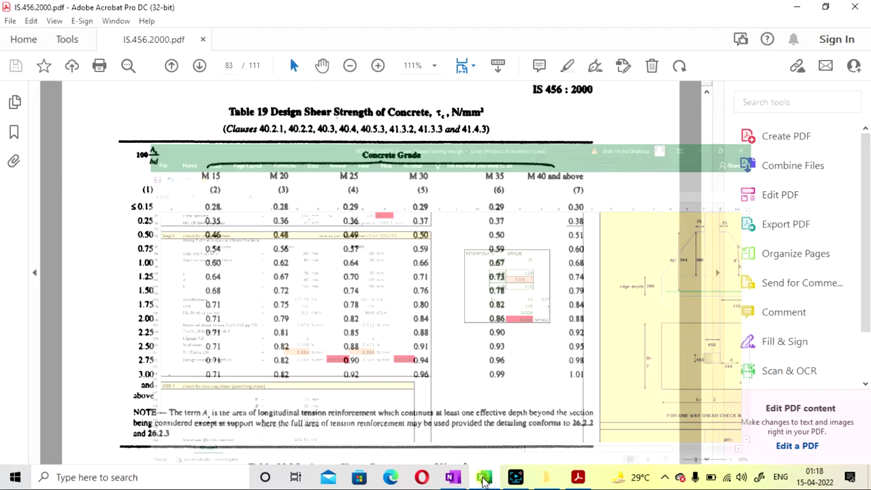
{"action": "left_click", "coordinate": [484, 478]}
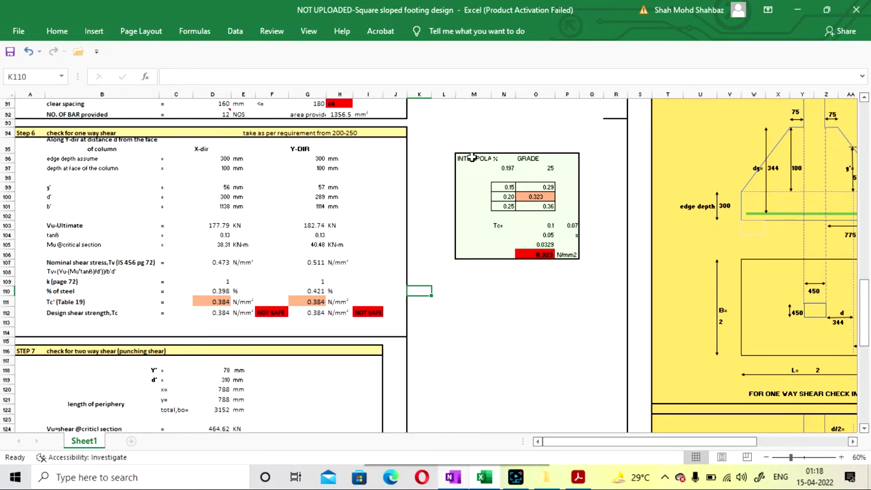
{"action": "left_click", "coordinate": [502, 168]}
{"action": "left_click", "coordinate": [506, 171]}
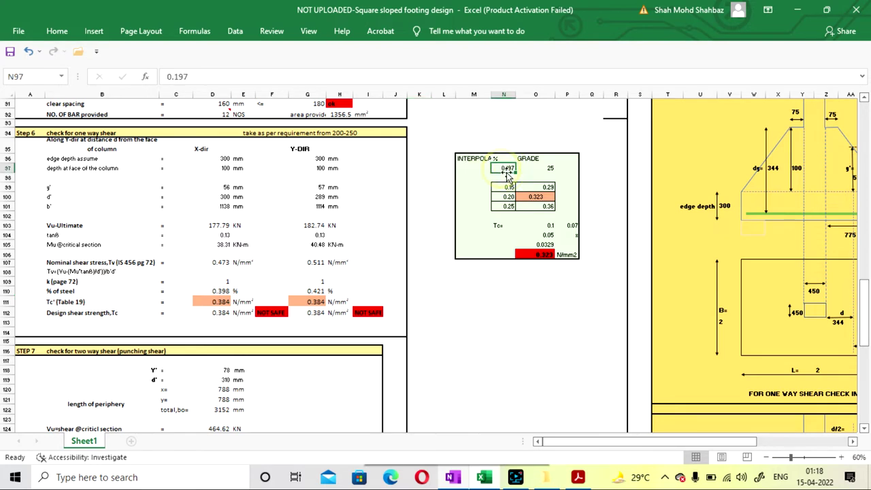
{"action": "type", "text": "="}
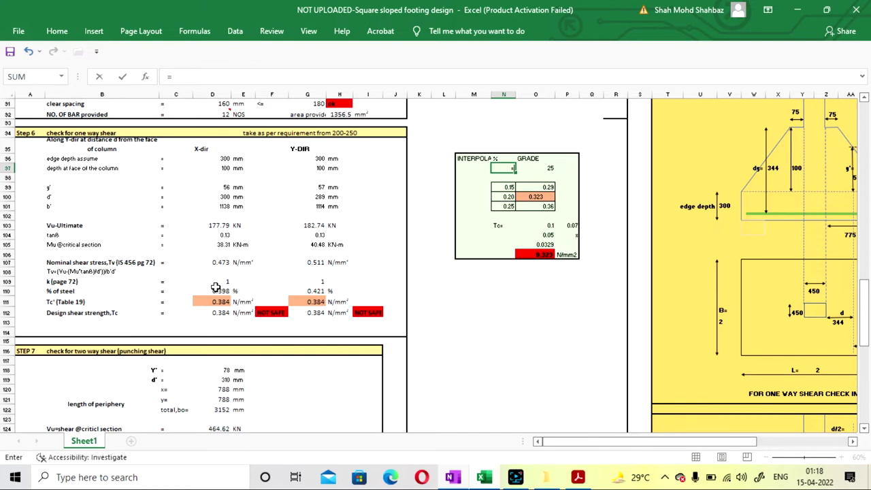
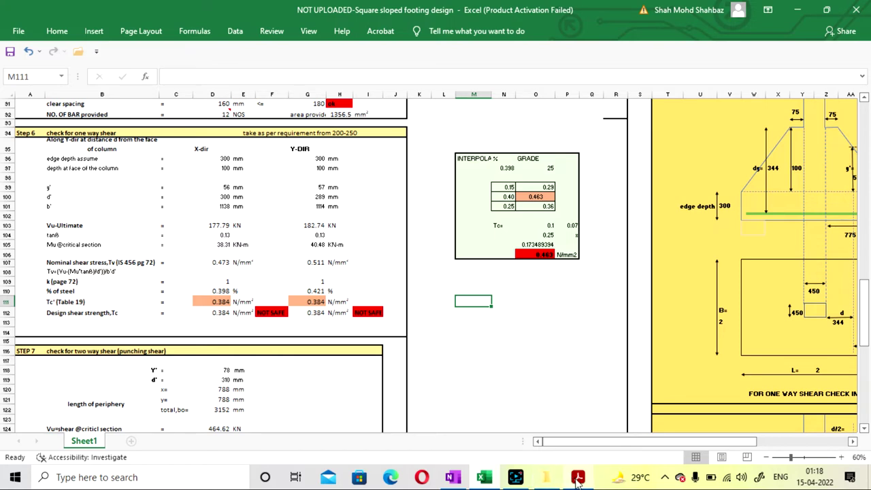
Step: Consult Table 19 in the IS 456 PDF and set the Excel interpolation table's lower and upper steel percentages to 0.25 and 0.50
{"action": "left_click", "coordinate": [578, 477]}
{"action": "left_click", "coordinate": [577, 477]}
{"action": "left_click", "coordinate": [578, 477]}
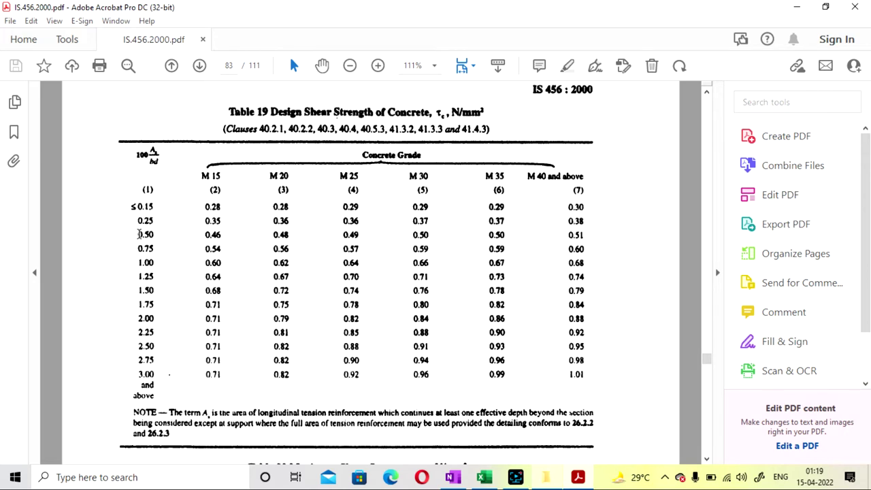
{"action": "left_click", "coordinate": [482, 478]}
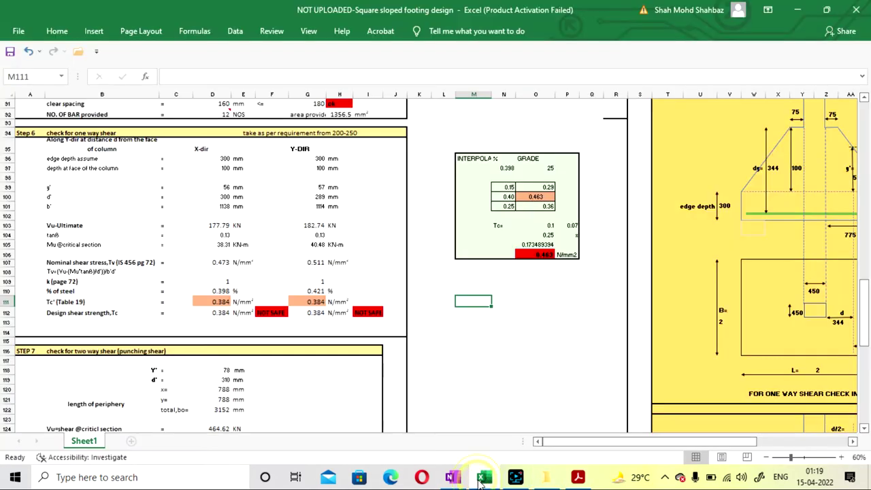
{"action": "left_click", "coordinate": [503, 187]}
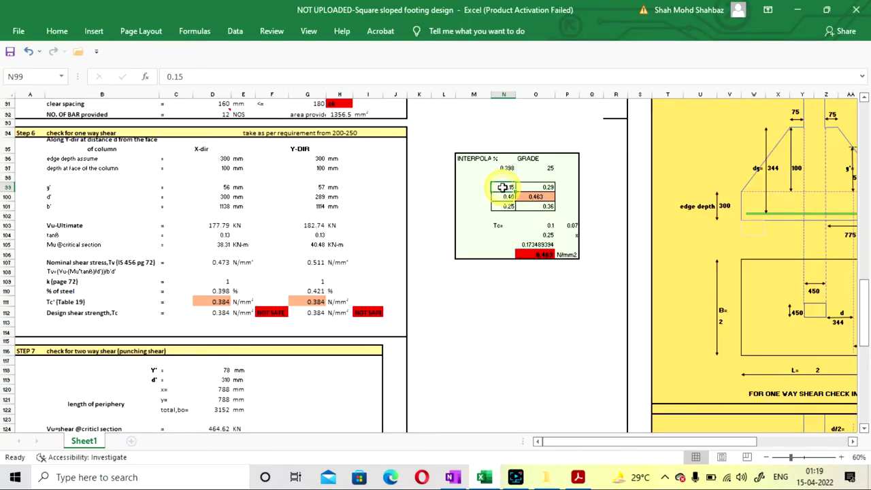
{"action": "type", "text": "0."}
{"action": "key", "text": "Return"}
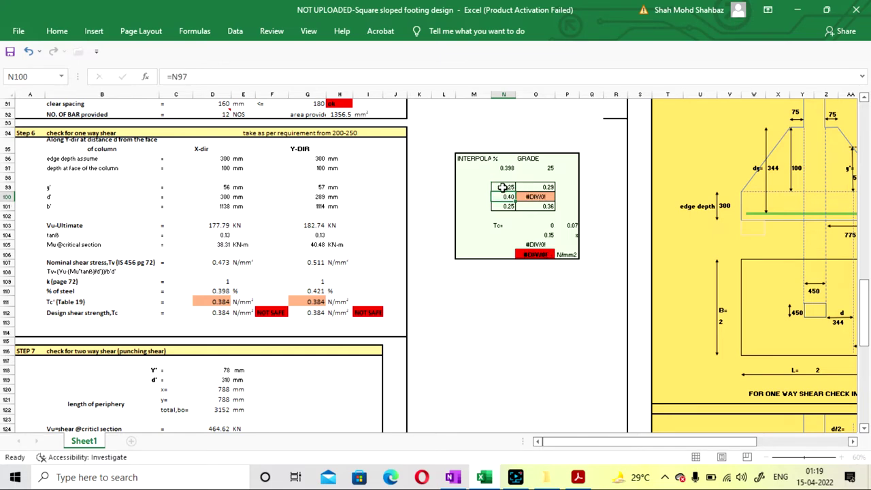
{"action": "key", "text": "Return"}
{"action": "type", "text": "0"}
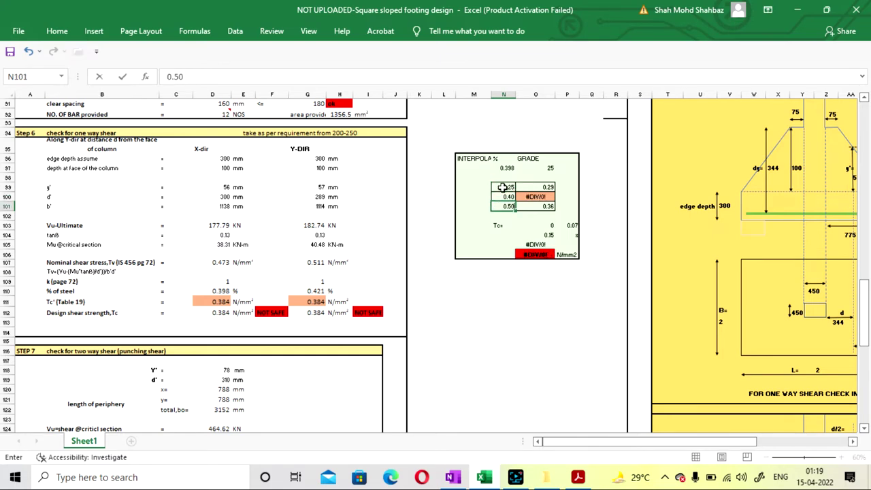
{"action": "type", "text": ".50"}
{"action": "key", "text": "Return"}
Step: Look up the M 25 shear strengths in the PDF's Table 19 and enter 0.36 and 0.49 as the Excel interpolation table's lower and upper values
{"action": "left_click", "coordinate": [577, 476]}
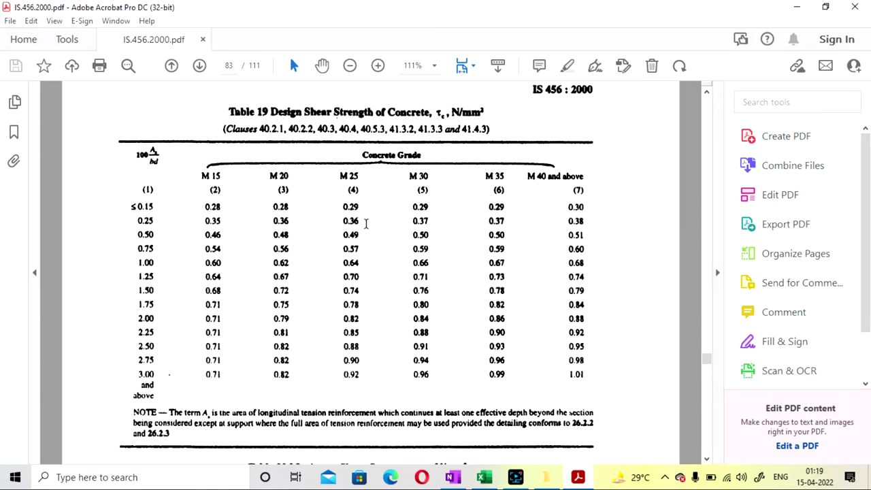
{"action": "left_click", "coordinate": [483, 477]}
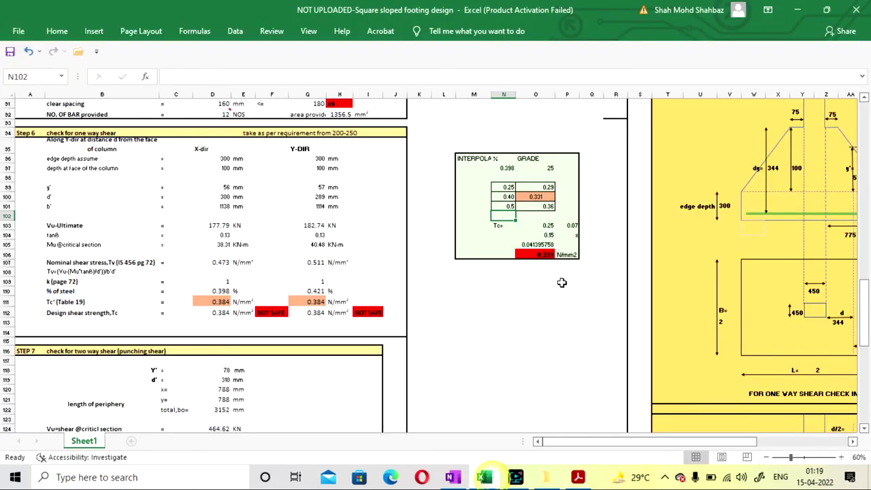
{"action": "left_click", "coordinate": [547, 187]}
{"action": "type", "text": "0.36"}
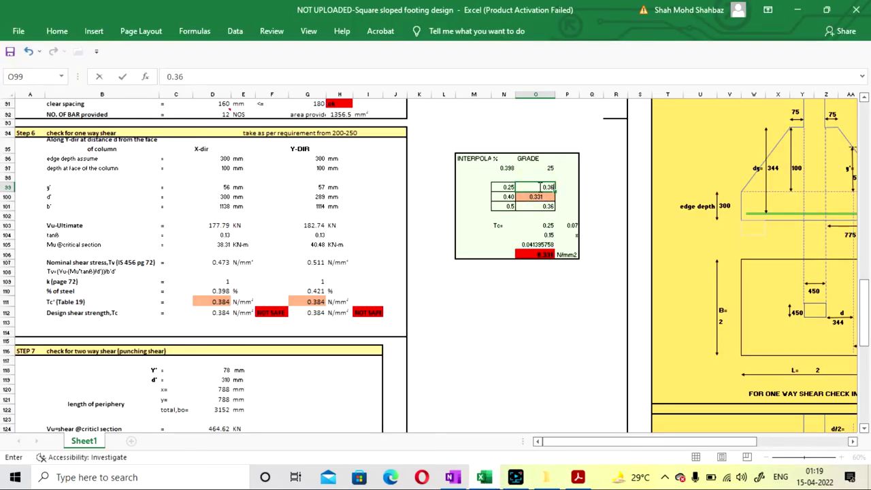
{"action": "key", "text": "Return"}
{"action": "key", "text": "Return"}
{"action": "type", "text": "0."}
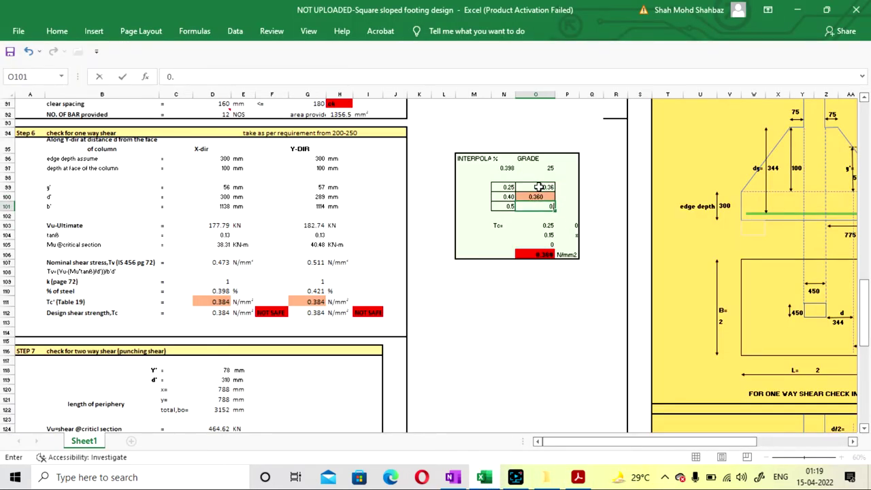
{"action": "key", "text": "Return"}
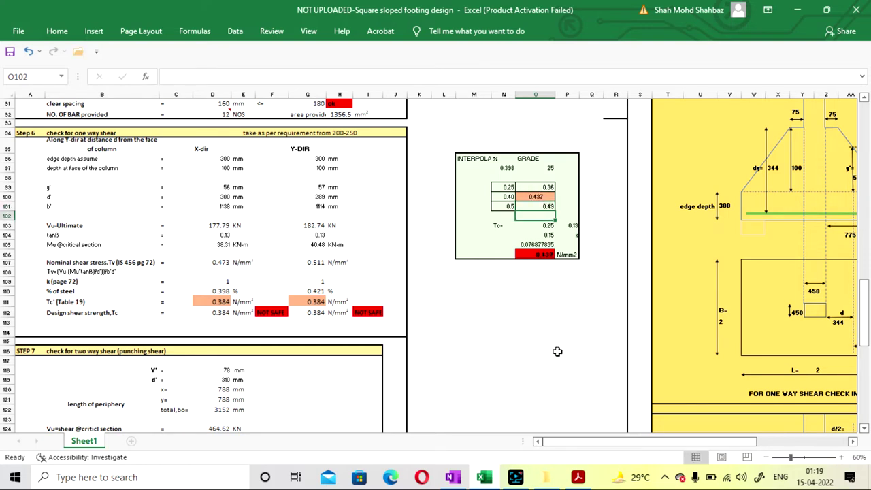
{"action": "left_click", "coordinate": [544, 321]}
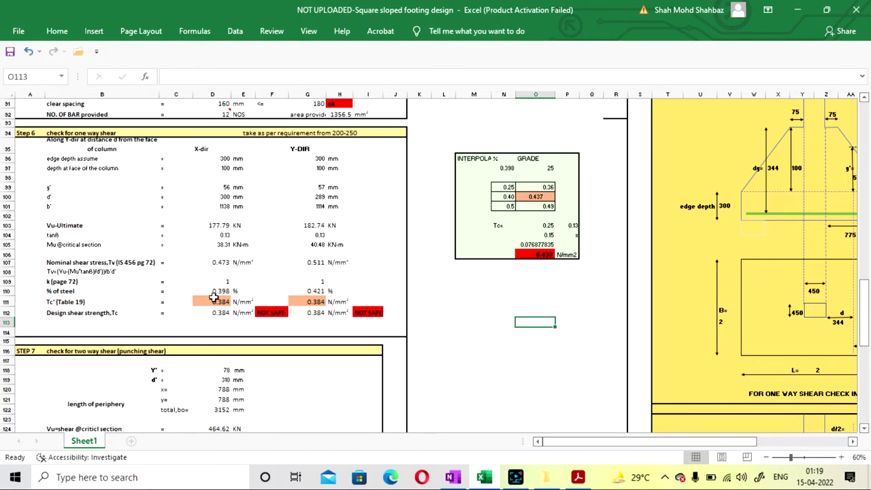
Step: Set the X-direction Tc' (Table 19) value in the one-way shear check to 0.437 N/mm²
{"action": "left_click", "coordinate": [213, 299]}
{"action": "type", "text": "0."}
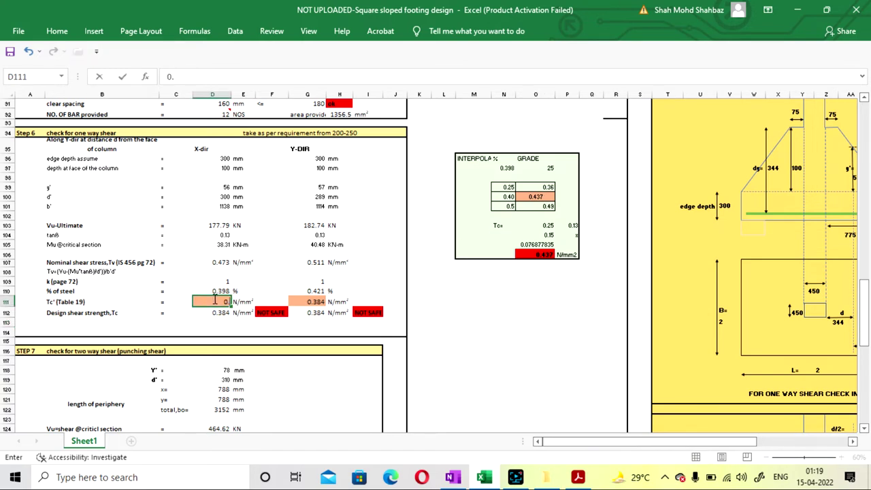
{"action": "key", "text": "Return"}
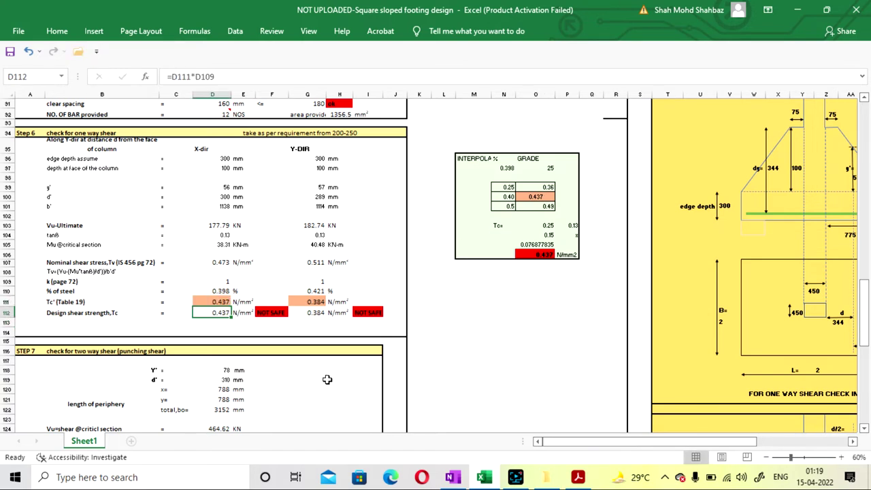
{"action": "left_click", "coordinate": [476, 341]}
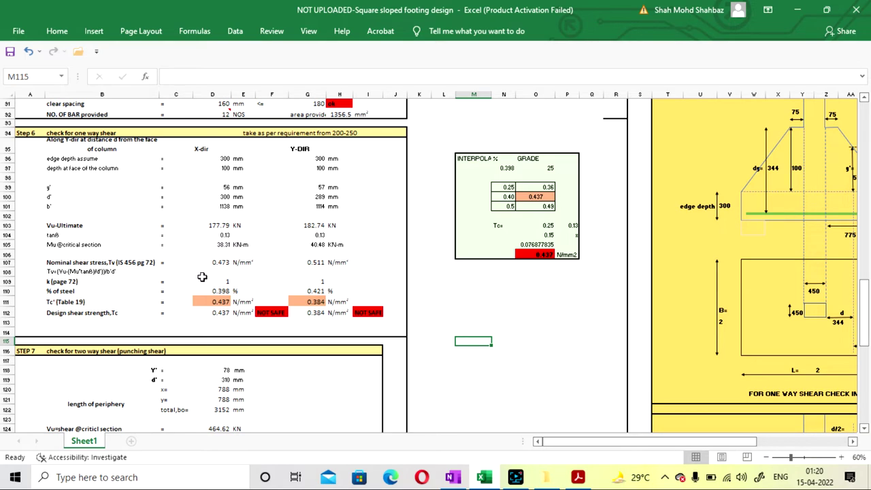
Step: Review the step 5 reinforcement and bar spacing alongside the step 6 one-way shear check
{"action": "scroll", "coordinate": [202, 276], "scroll_direction": "up", "scroll_amount": 1}
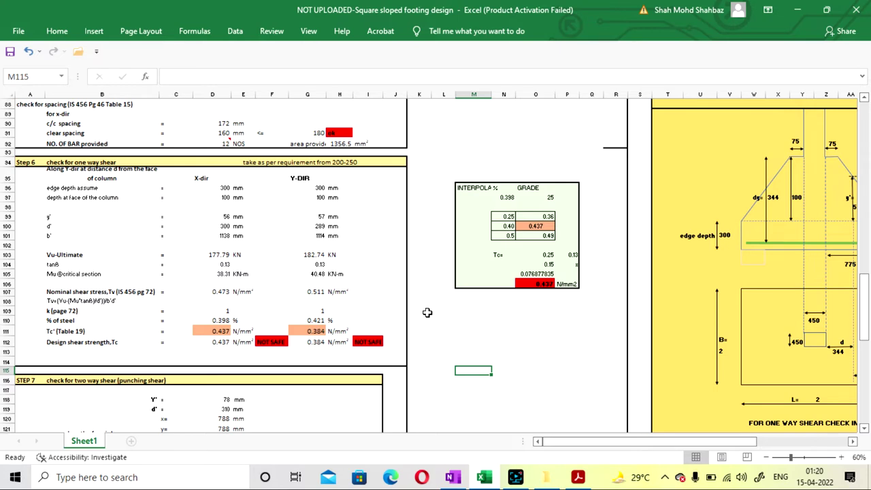
{"action": "scroll", "coordinate": [427, 312], "scroll_direction": "up", "scroll_amount": 10}
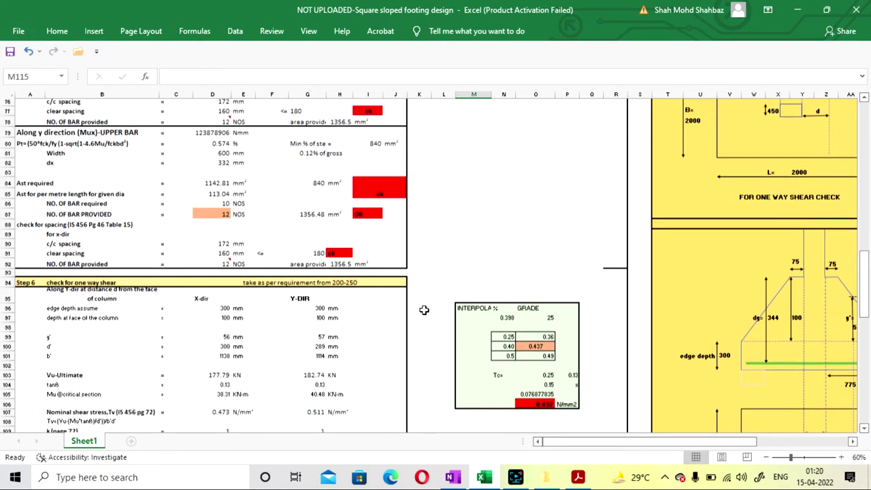
{"action": "scroll", "coordinate": [422, 309], "scroll_direction": "down", "scroll_amount": 9}
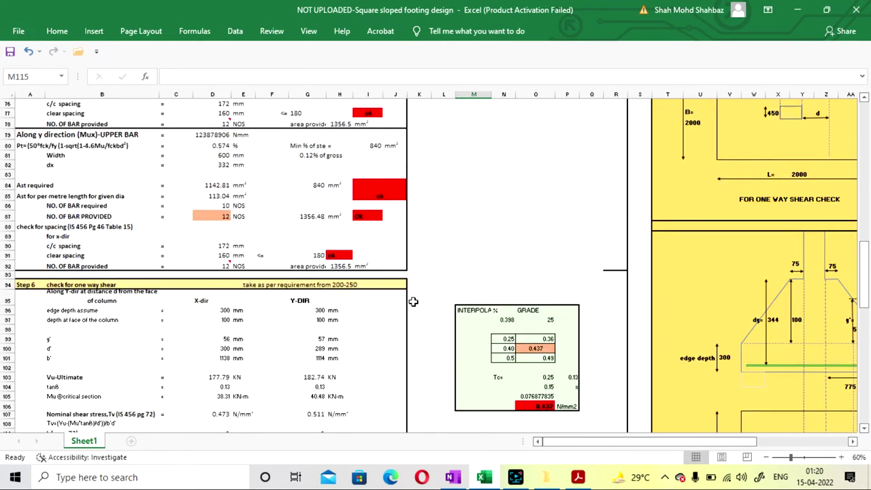
{"action": "scroll", "coordinate": [412, 301], "scroll_direction": "up", "scroll_amount": 10}
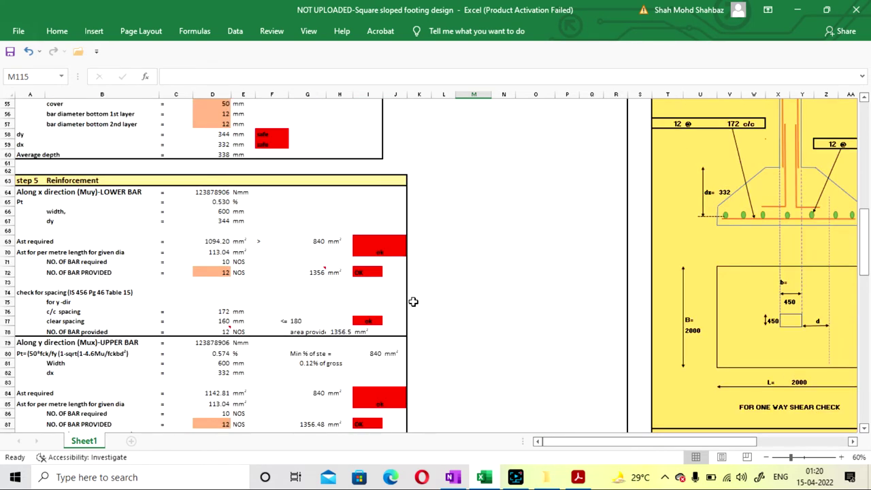
{"action": "scroll", "coordinate": [412, 302], "scroll_direction": "down", "scroll_amount": 11}
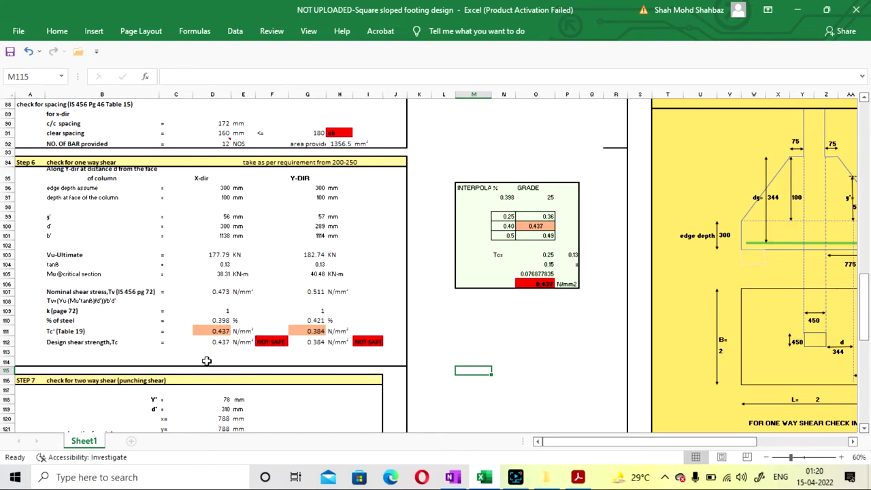
{"action": "scroll", "coordinate": [202, 354], "scroll_direction": "up", "scroll_amount": 7}
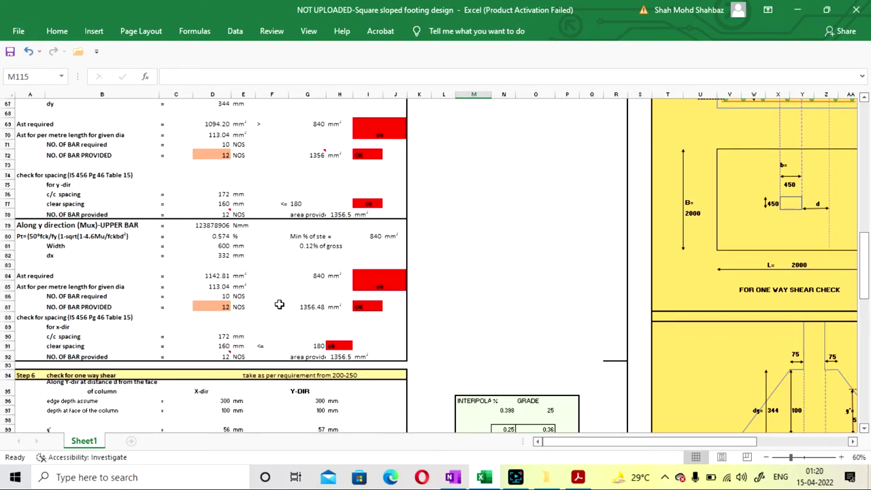
{"action": "scroll", "coordinate": [276, 295], "scroll_direction": "down", "scroll_amount": 1}
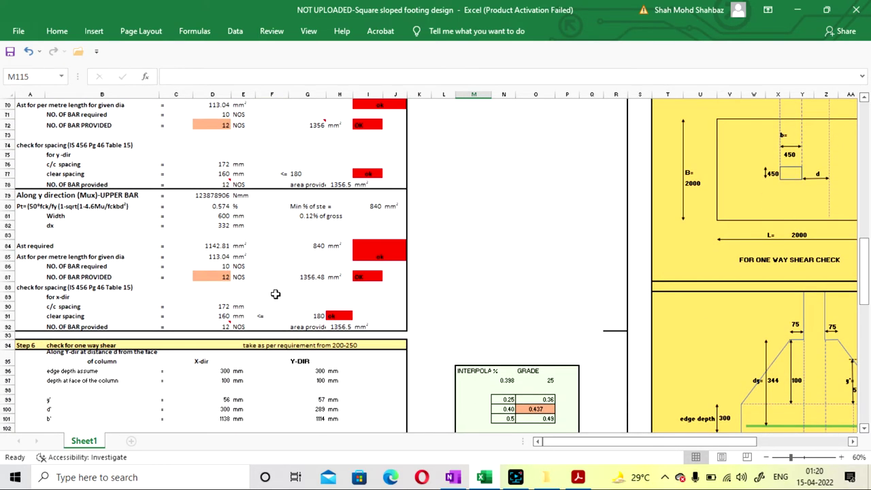
{"action": "scroll", "coordinate": [276, 294], "scroll_direction": "down", "scroll_amount": 2}
{"action": "scroll", "coordinate": [276, 294], "scroll_direction": "up", "scroll_amount": 3}
{"action": "scroll", "coordinate": [275, 294], "scroll_direction": "down", "scroll_amount": 3}
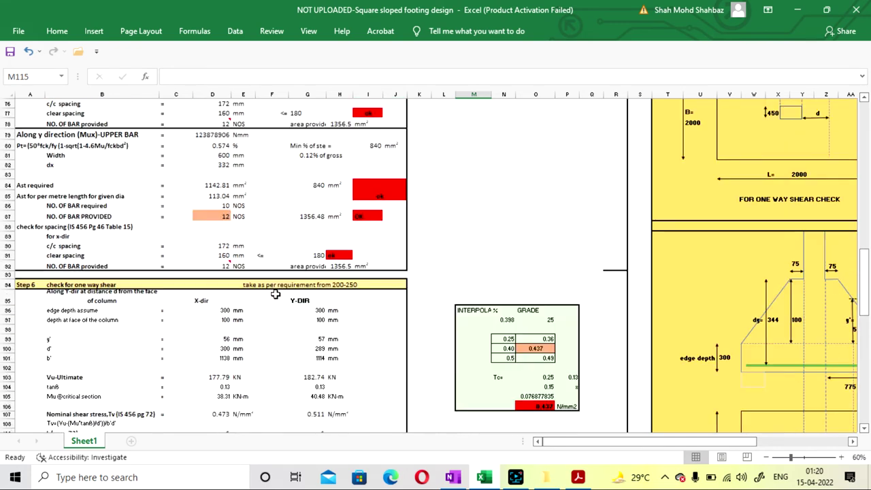
Step: Set the number of bars provided to 14 for both the X-direction lower bars and the Y-direction upper bars
{"action": "scroll", "coordinate": [275, 294], "scroll_direction": "up", "scroll_amount": 4}
{"action": "left_click", "coordinate": [210, 185]}
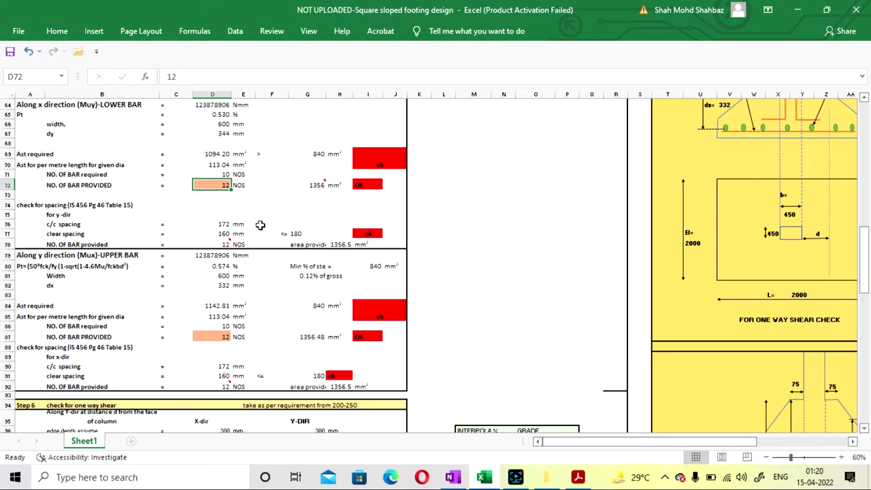
{"action": "type", "text": "14"}
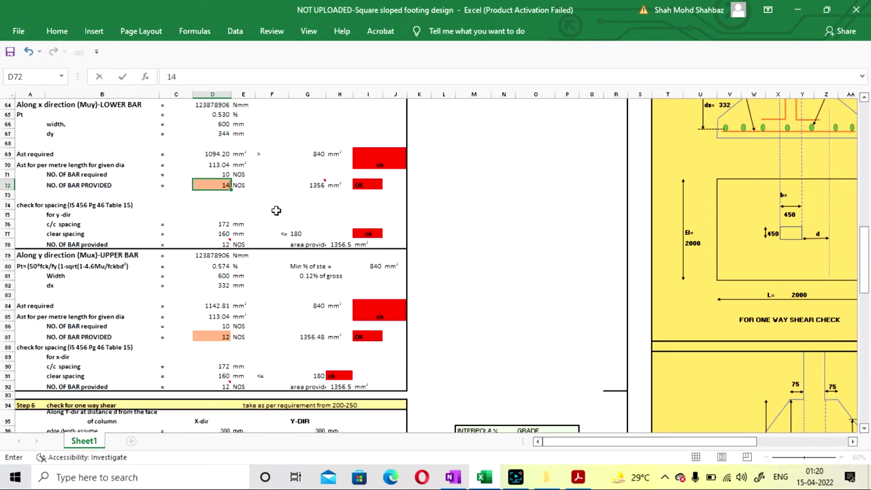
{"action": "key", "text": "Return"}
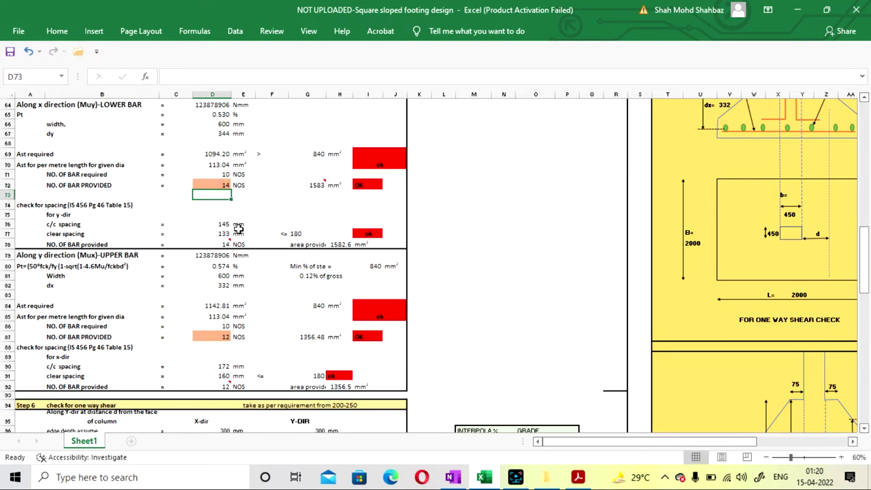
{"action": "left_click", "coordinate": [214, 336]}
{"action": "type", "text": "14"}
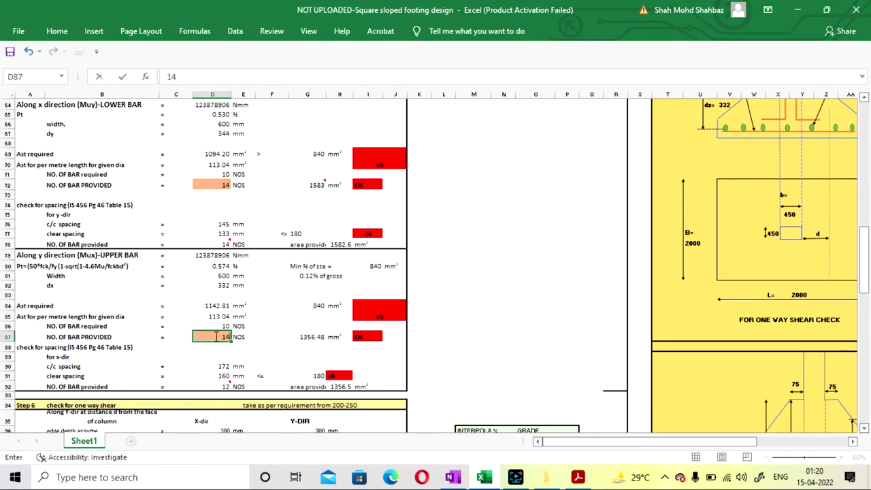
{"action": "key", "text": "Return"}
{"action": "scroll", "coordinate": [255, 297], "scroll_direction": "down", "scroll_amount": 2}
{"action": "scroll", "coordinate": [255, 298], "scroll_direction": "down", "scroll_amount": 6}
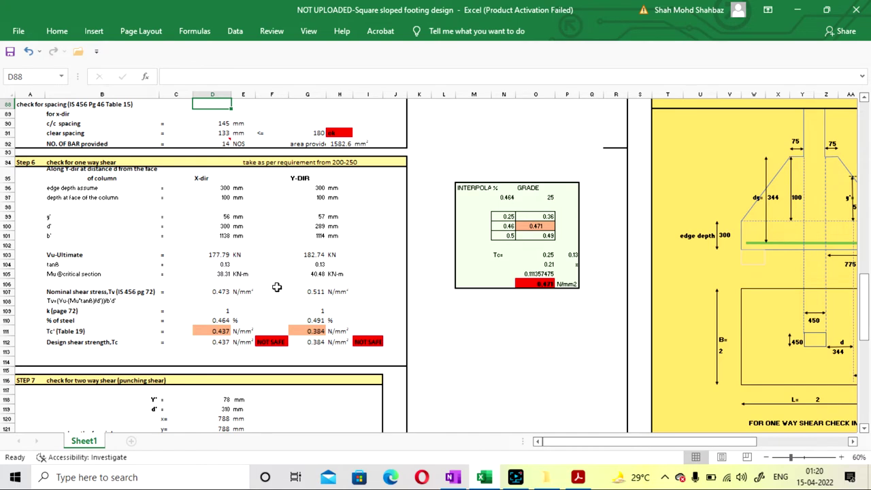
{"action": "left_click", "coordinate": [515, 477]}
{"action": "left_click", "coordinate": [633, 381]}
{"action": "left_click", "coordinate": [480, 331]}
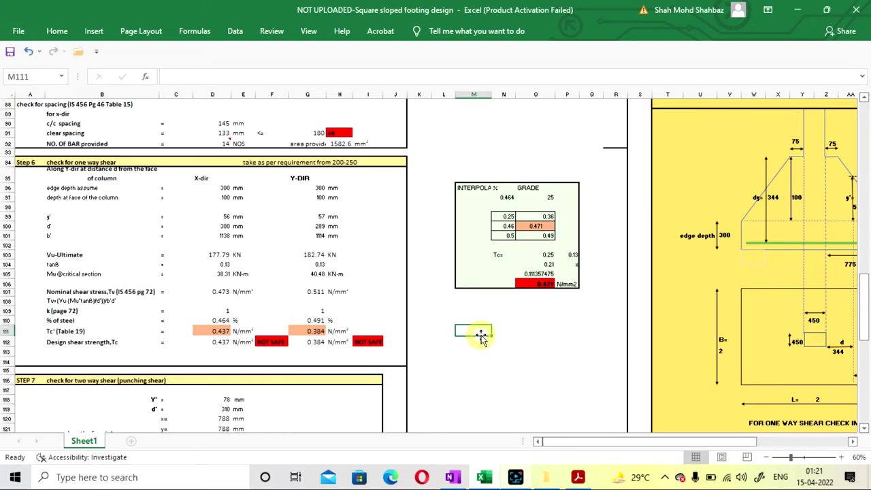
{"action": "left_click", "coordinate": [272, 302]}
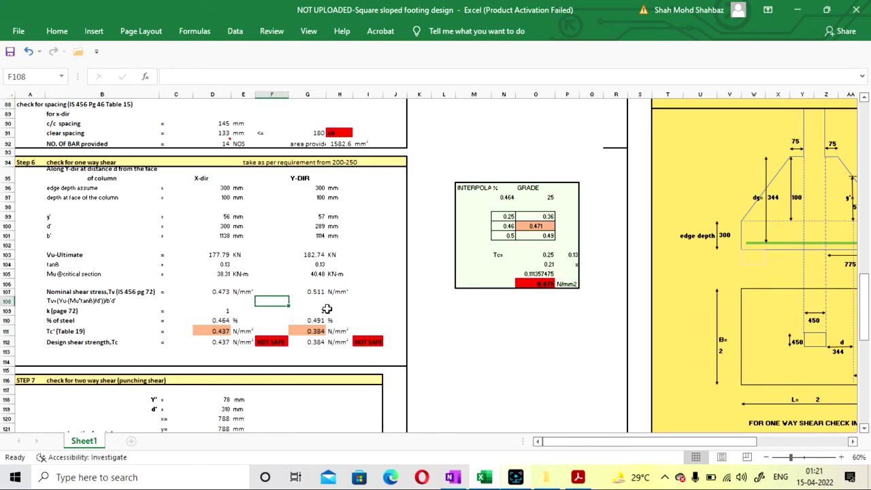
Step: Check Table 19 in the IS 456 PDF, and set the X-direction Tc' in the Excel one-way shear check to 0.471 N/mm²
{"action": "left_click", "coordinate": [578, 476]}
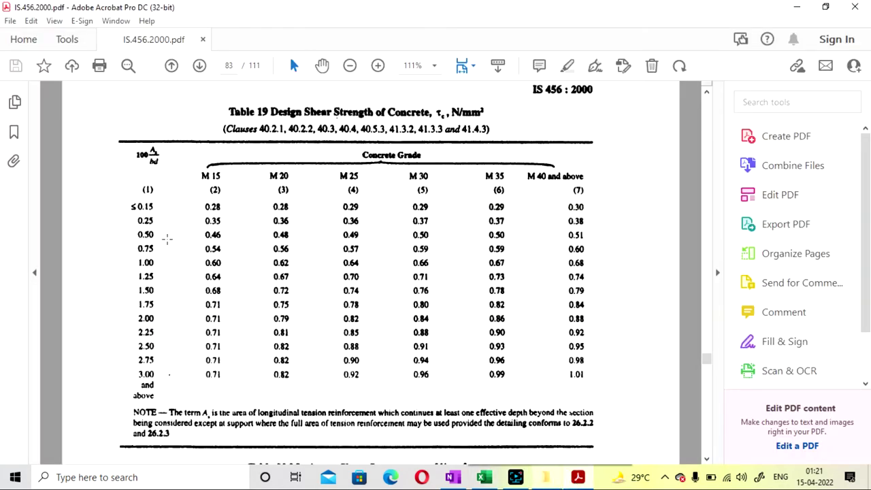
{"action": "left_click", "coordinate": [577, 477]}
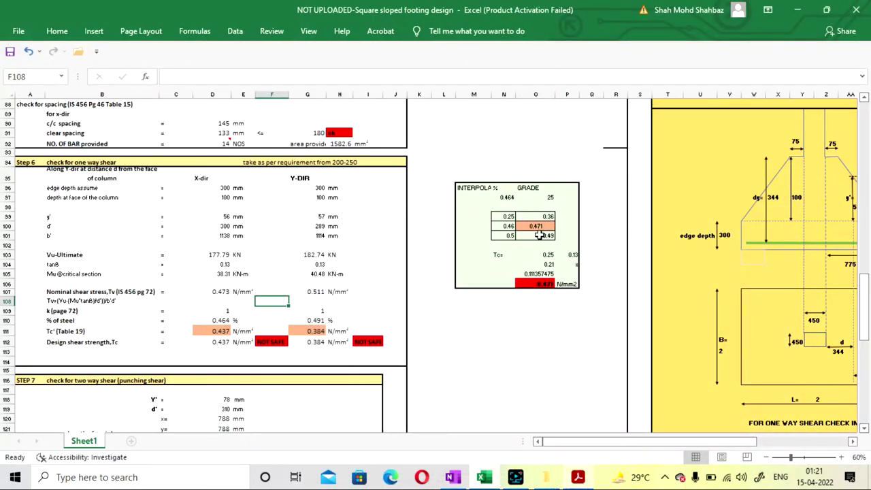
{"action": "left_click", "coordinate": [203, 330]}
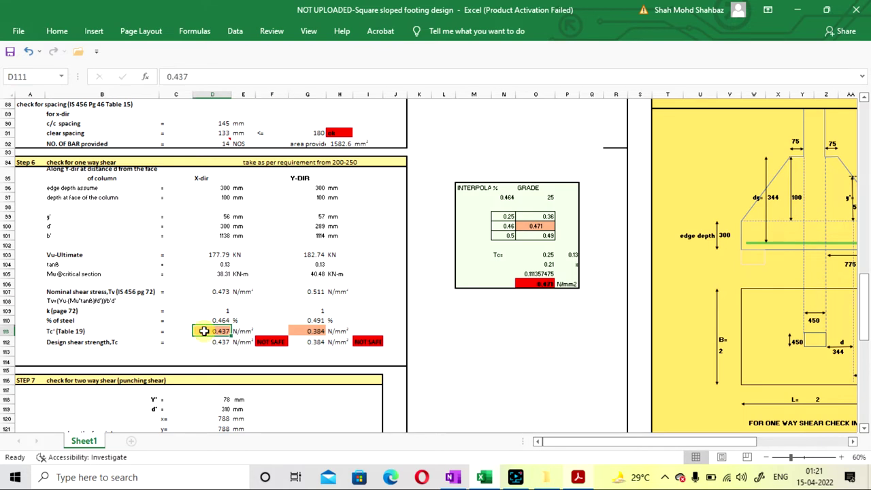
{"action": "type", "text": "0."}
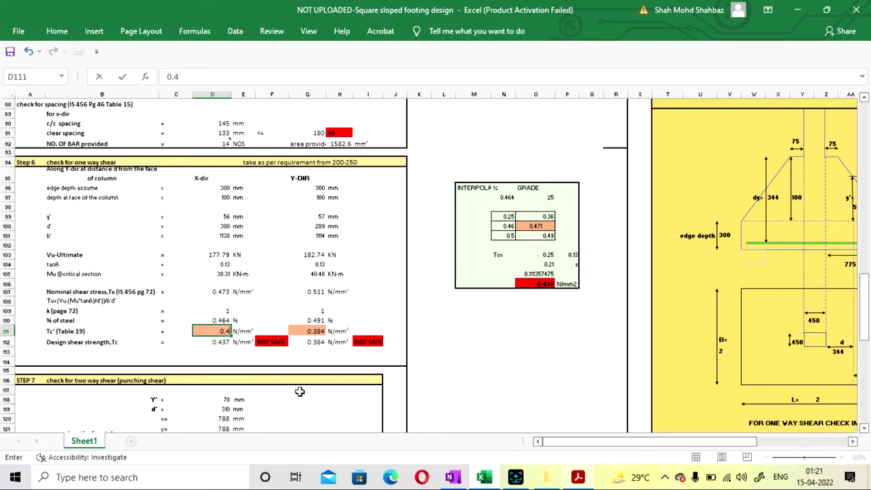
{"action": "key", "text": "Return"}
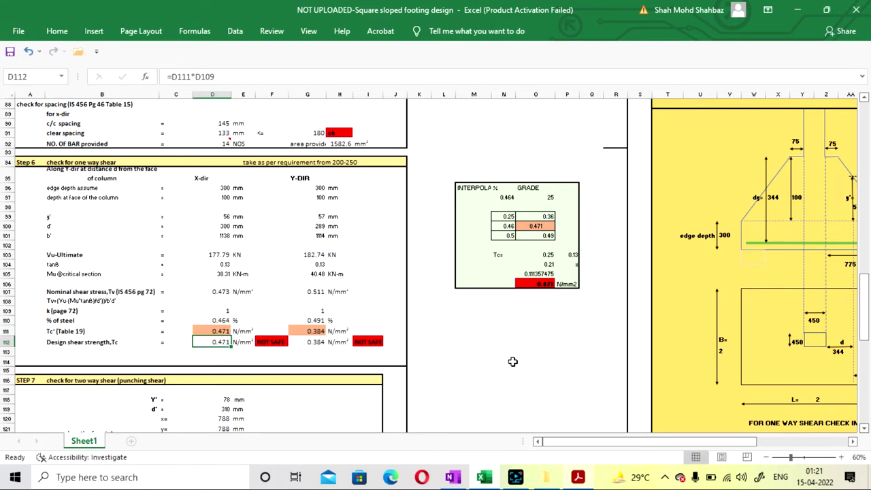
{"action": "left_click", "coordinate": [489, 355]}
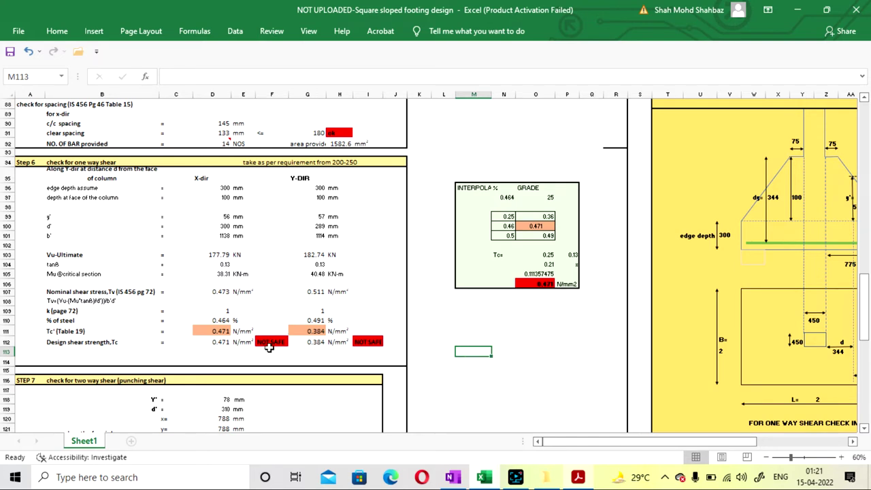
{"action": "left_click", "coordinate": [516, 476]}
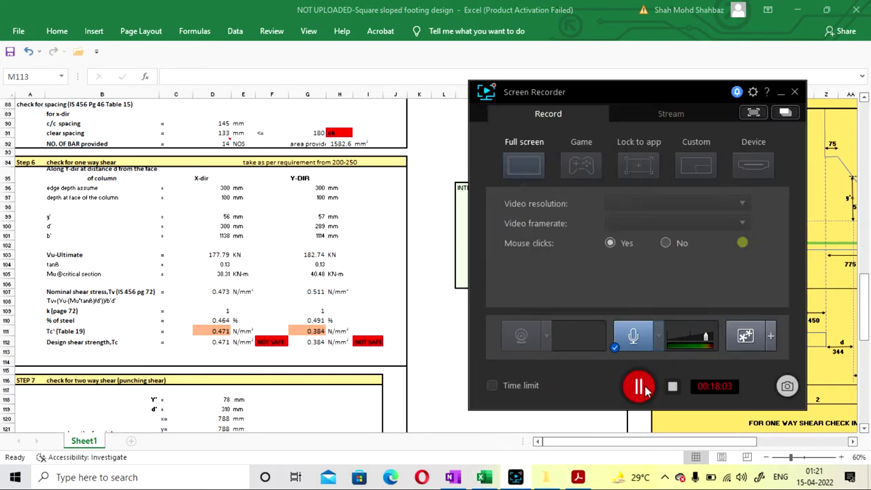
{"action": "left_click", "coordinate": [427, 351]}
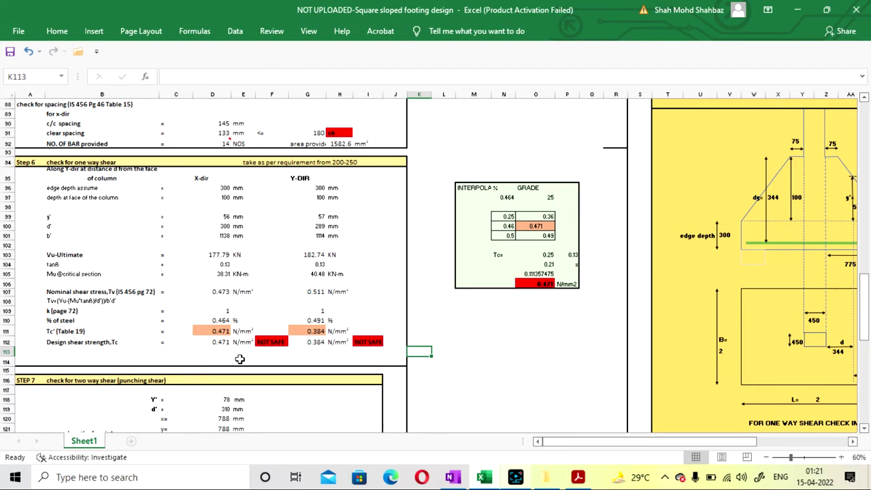
Step: Increase the number of bars provided to 15 for both the X-direction lower bars and the Y-direction upper bars
{"action": "scroll", "coordinate": [229, 347], "scroll_direction": "up", "scroll_amount": 8}
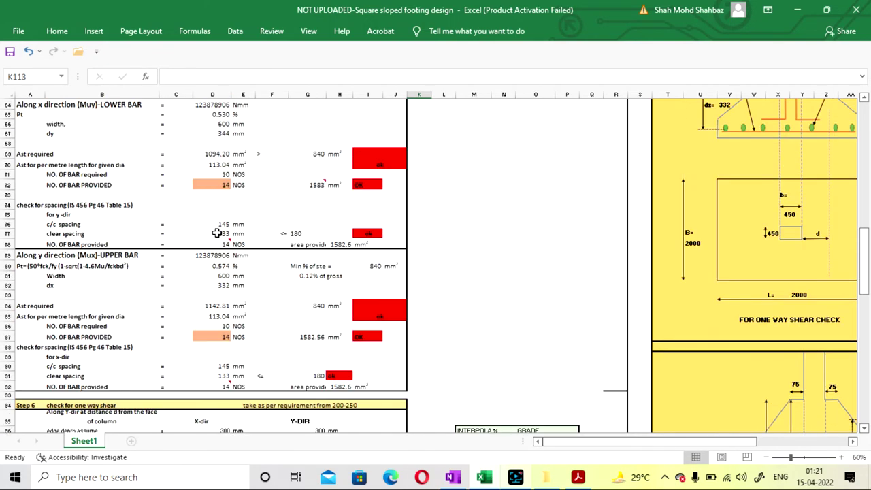
{"action": "left_click", "coordinate": [217, 175]}
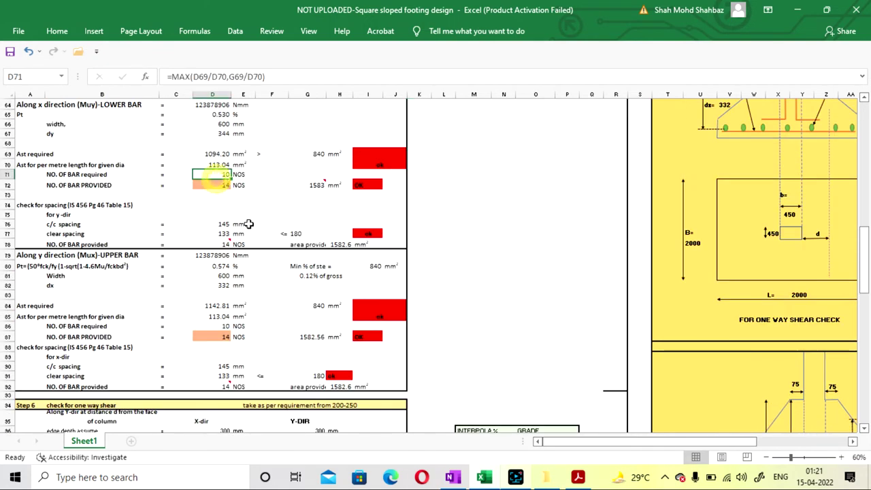
{"action": "left_click", "coordinate": [208, 185]}
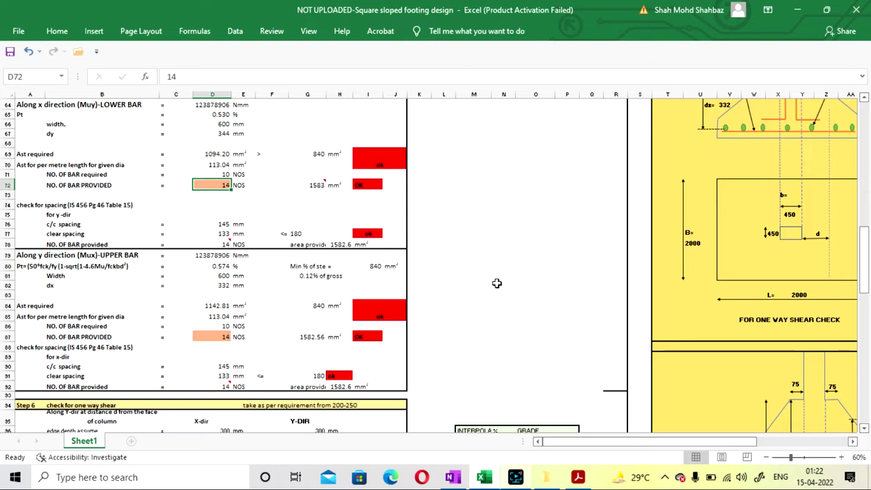
{"action": "type", "text": "15"}
{"action": "key", "text": "Return"}
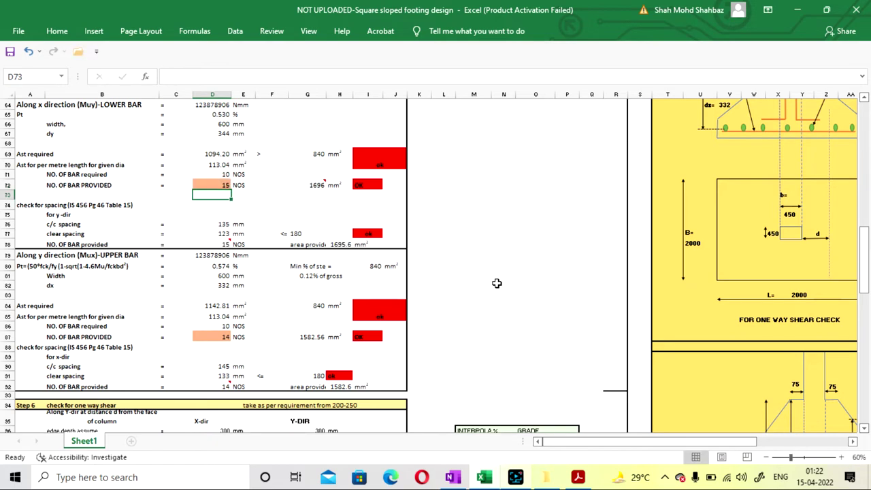
{"action": "left_click", "coordinate": [214, 336]}
{"action": "type", "text": "15"}
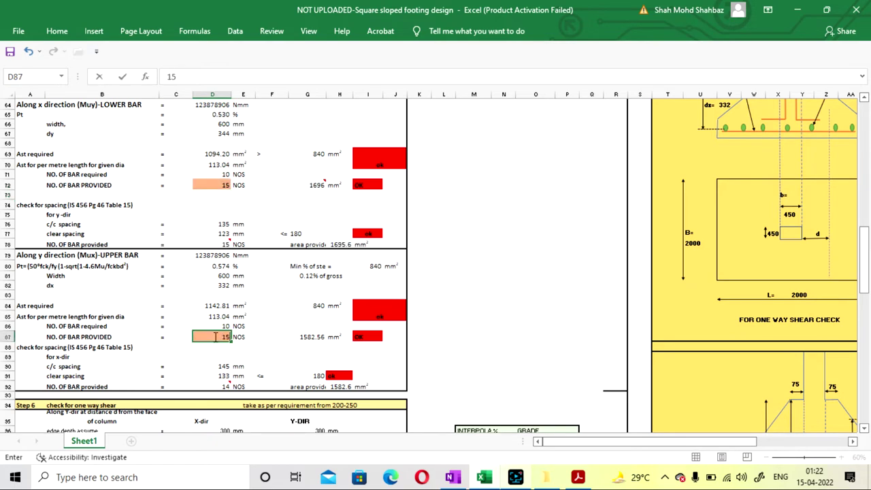
{"action": "key", "text": "Return"}
{"action": "scroll", "coordinate": [416, 275], "scroll_direction": "down", "scroll_amount": 8}
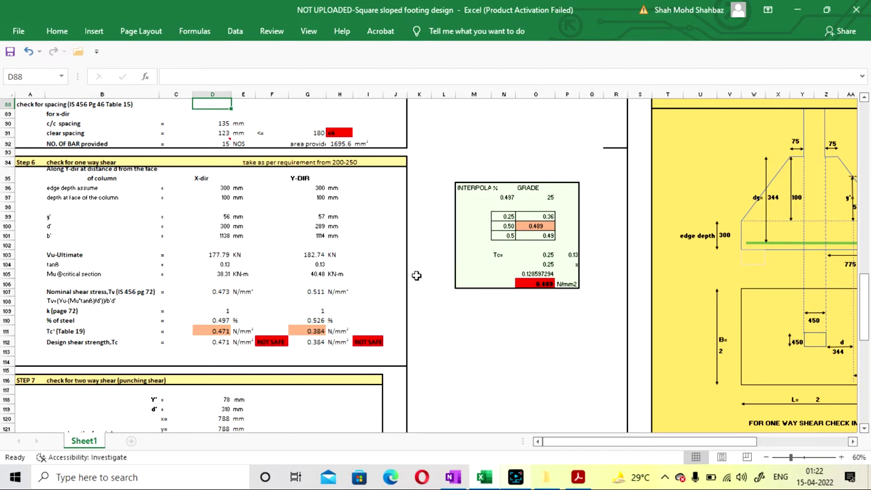
Step: Check Table 19 in the IS 456 PDF, and set the X-direction Tc' in the Excel one-way shear check to 0.489 N/mm²
{"action": "left_click", "coordinate": [217, 332]}
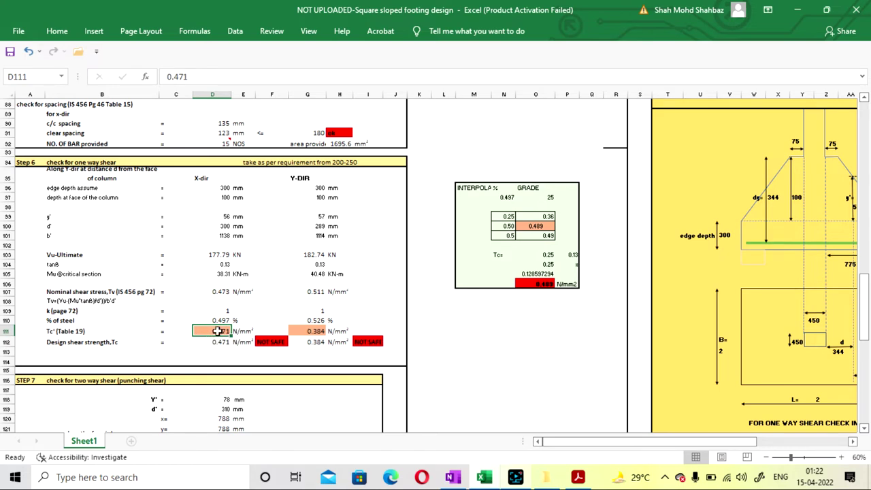
{"action": "left_click", "coordinate": [576, 477]}
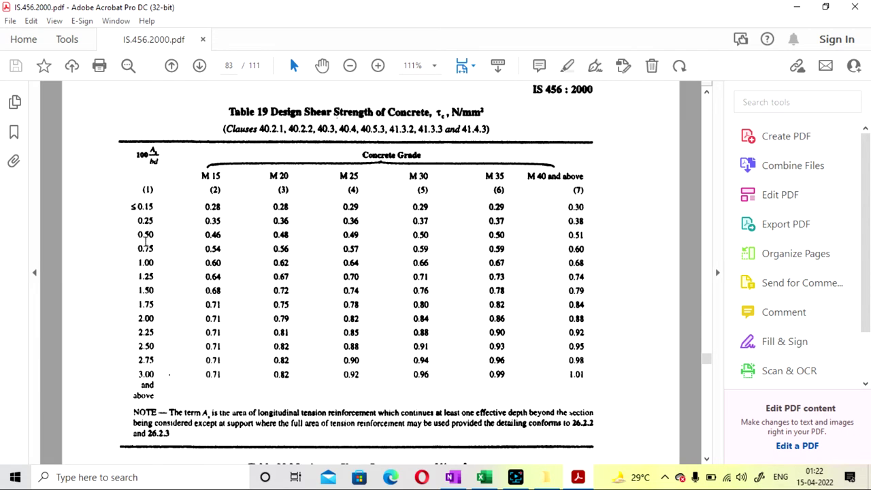
{"action": "left_click", "coordinate": [578, 481]}
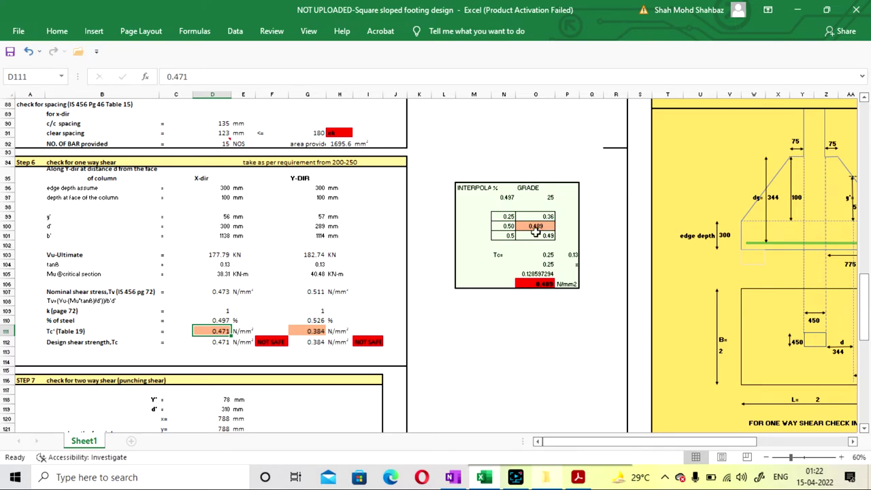
{"action": "type", "text": "0.489"}
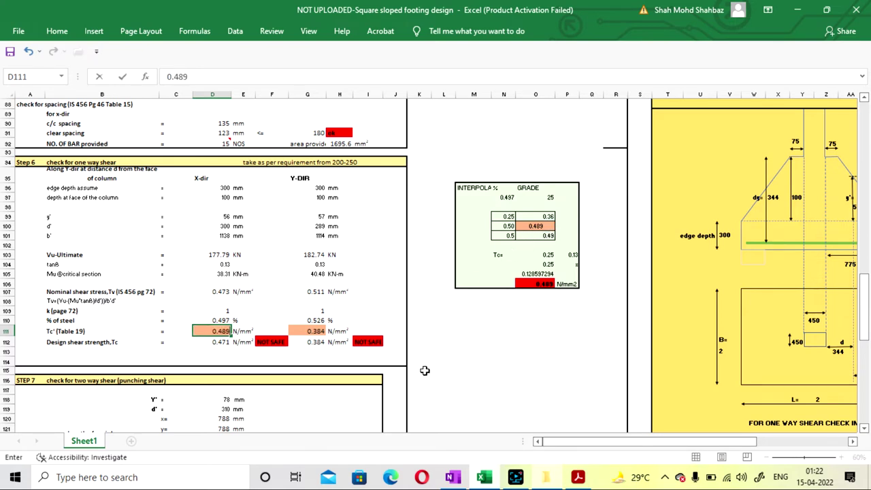
{"action": "key", "text": "Return"}
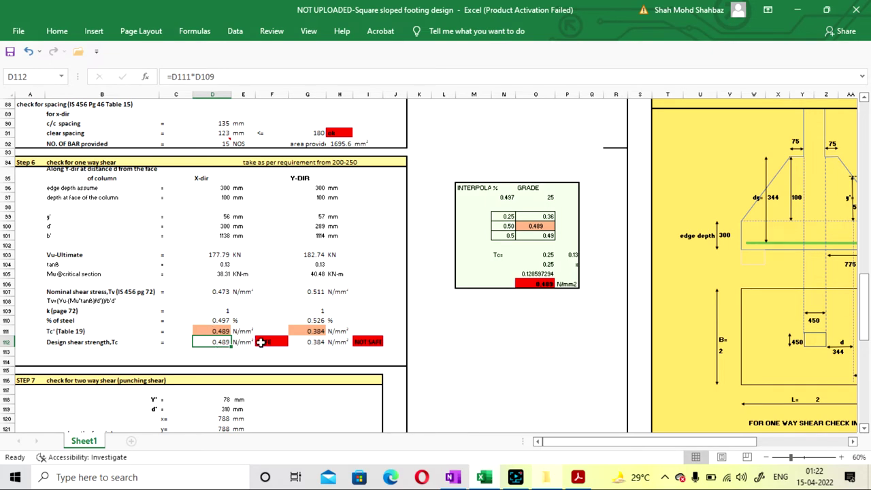
{"action": "scroll", "coordinate": [260, 342], "scroll_direction": "up", "scroll_amount": 1}
{"action": "scroll", "coordinate": [233, 320], "scroll_direction": "down", "scroll_amount": 1}
{"action": "left_click", "coordinate": [260, 359]}
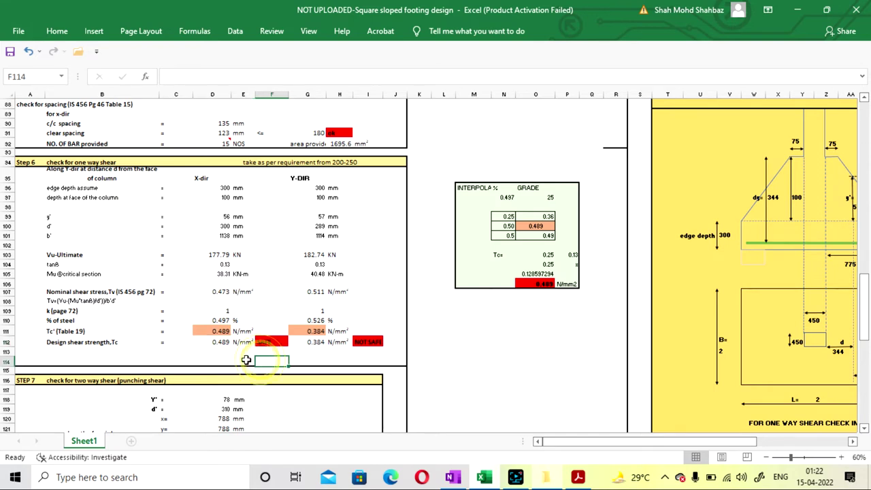
{"action": "left_click", "coordinate": [222, 354]}
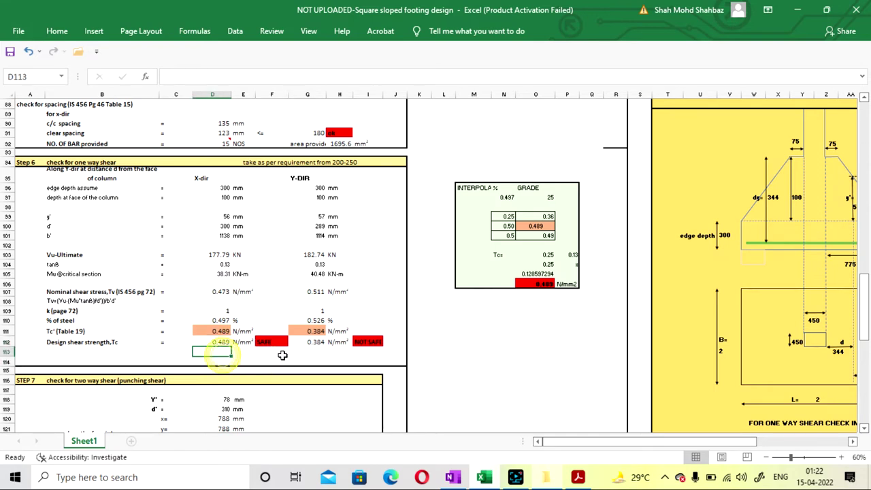
Step: Link the interpolation table's steel percentage to the Y-direction % of steel in G110
{"action": "left_click", "coordinate": [501, 332]}
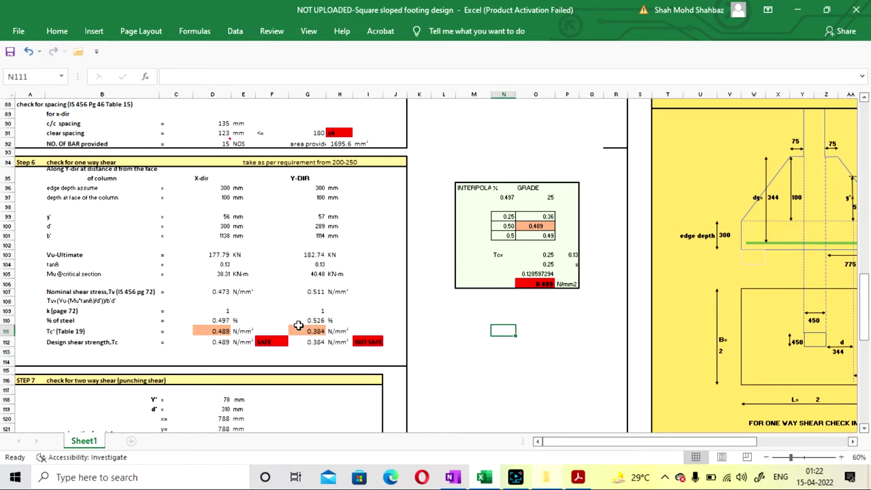
{"action": "left_click", "coordinate": [501, 197]}
{"action": "type", "text": "="}
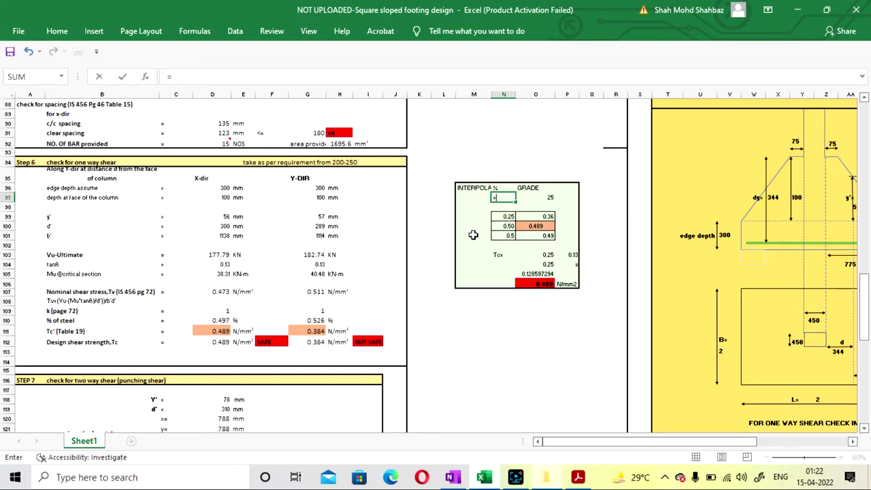
{"action": "left_click", "coordinate": [302, 320]}
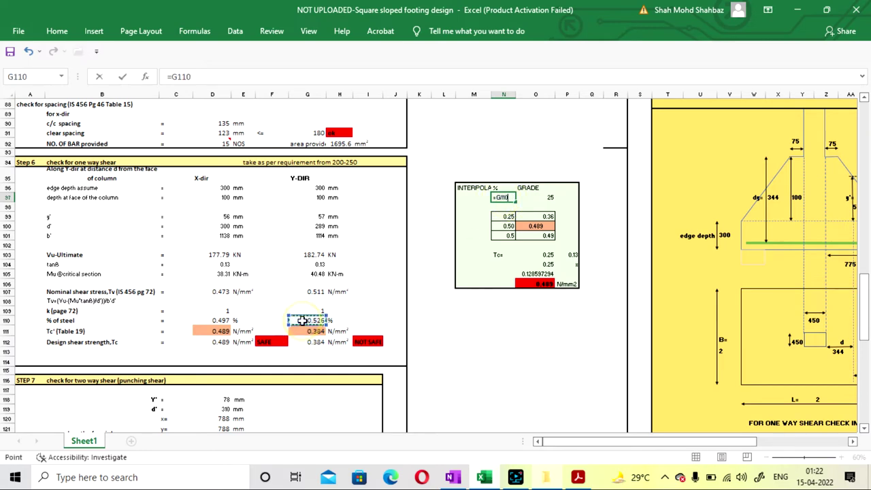
{"action": "key", "text": "Return"}
Step: Look up Table 19 in the IS 456 PDF, and set the Excel interpolation's bounding steel percentages to 0.5 and 0.75
{"action": "left_click", "coordinate": [576, 478]}
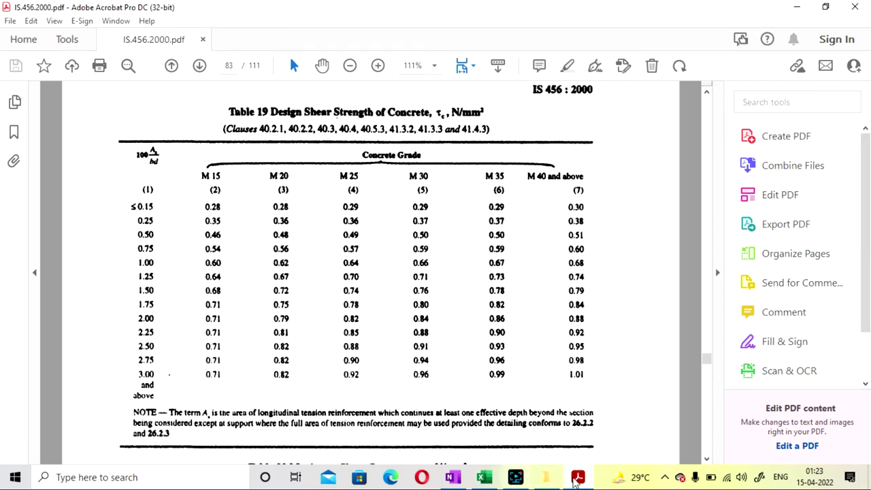
{"action": "key", "text": "alt+Tab"}
{"action": "left_click", "coordinate": [498, 218]}
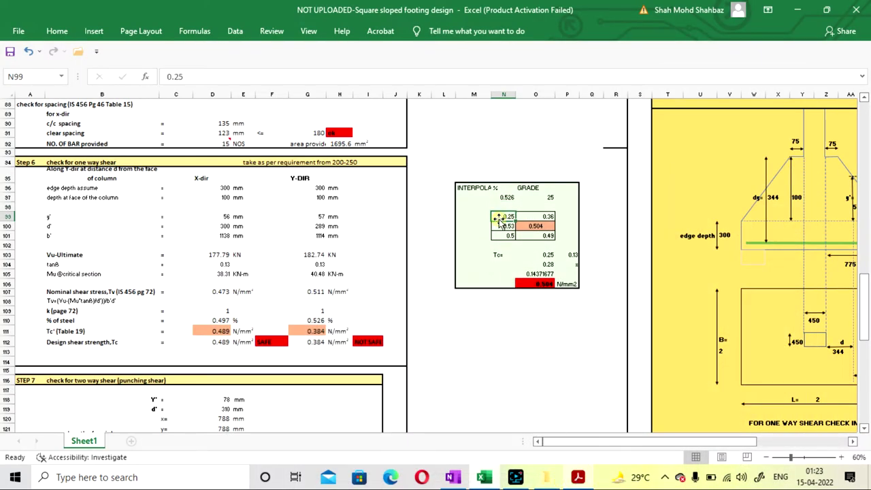
{"action": "type", "text": "0."}
{"action": "key", "text": "Return"}
{"action": "key", "text": "Return"}
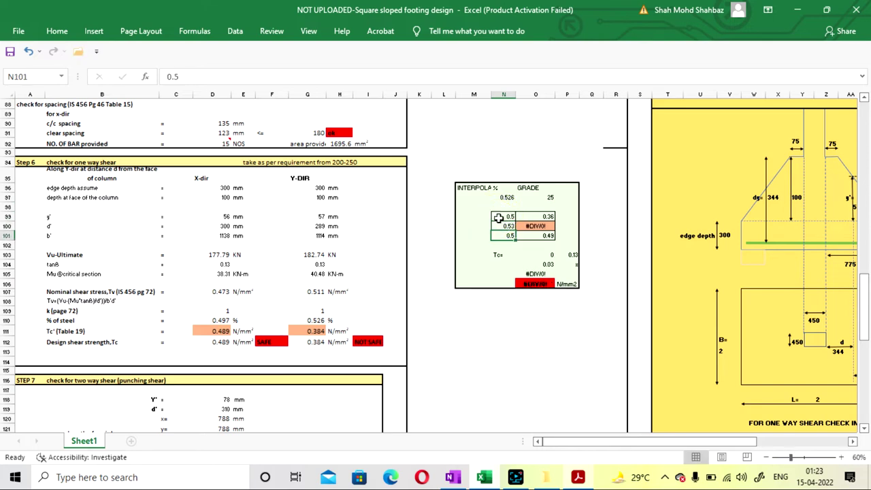
{"action": "type", "text": "0.75"}
{"action": "key", "text": "Return"}
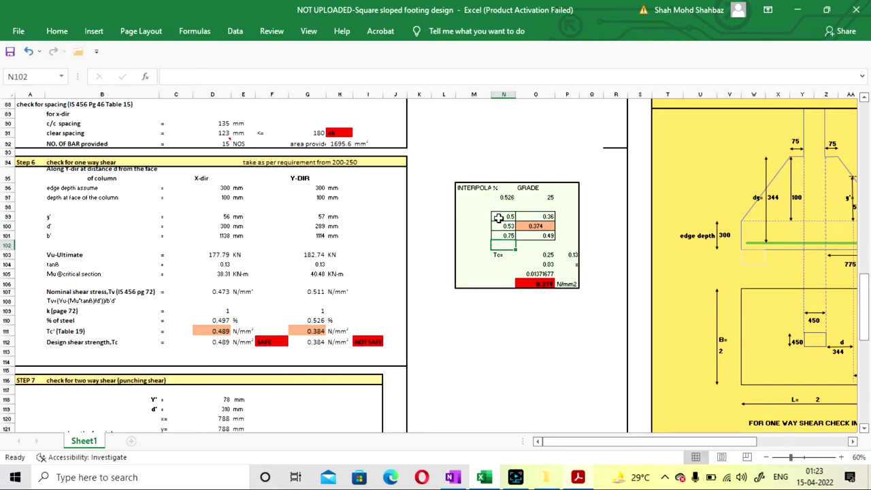
Step: Look up the M25 shear strengths in the IS 456 PDF, and enter 0.49 and 0.57 as the Excel interpolation's bounding values
{"action": "left_click", "coordinate": [570, 483]}
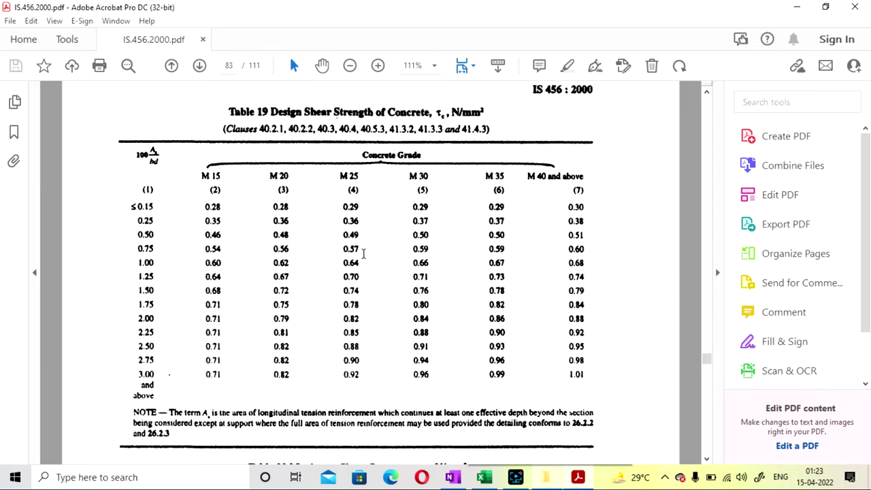
{"action": "left_click", "coordinate": [797, 6]}
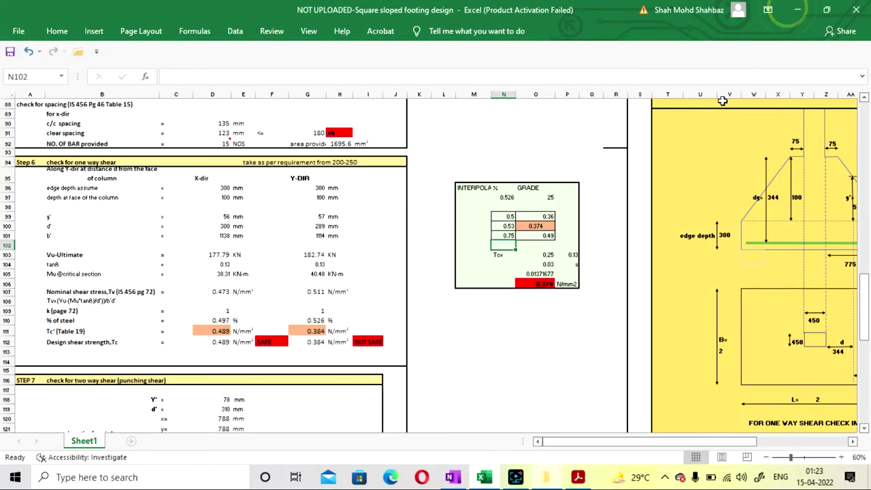
{"action": "left_click", "coordinate": [550, 217]}
{"action": "type", "text": "0.4"}
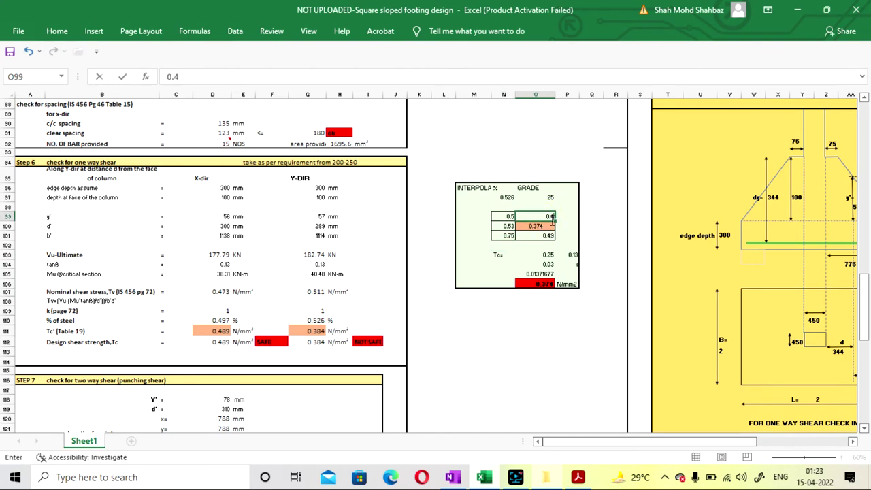
{"action": "key", "text": "Return"}
{"action": "key", "text": "Return"}
{"action": "type", "text": "0"}
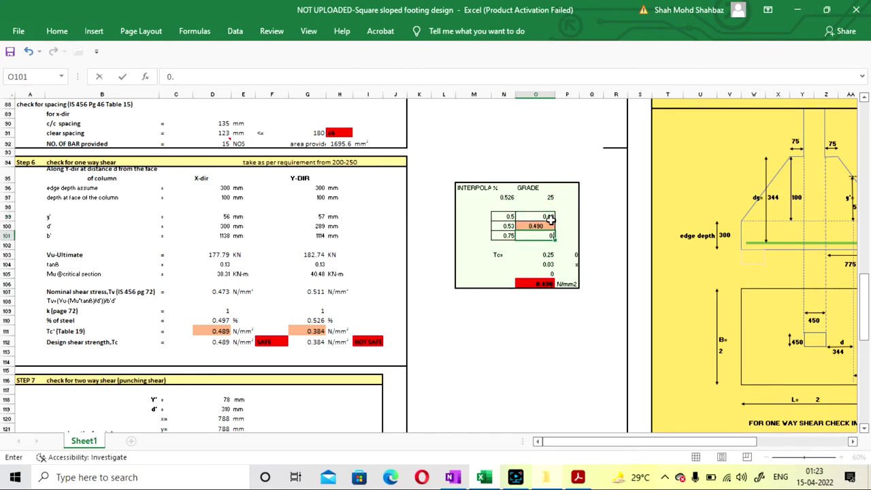
{"action": "type", "text": ".57"}
{"action": "key", "text": "Return"}
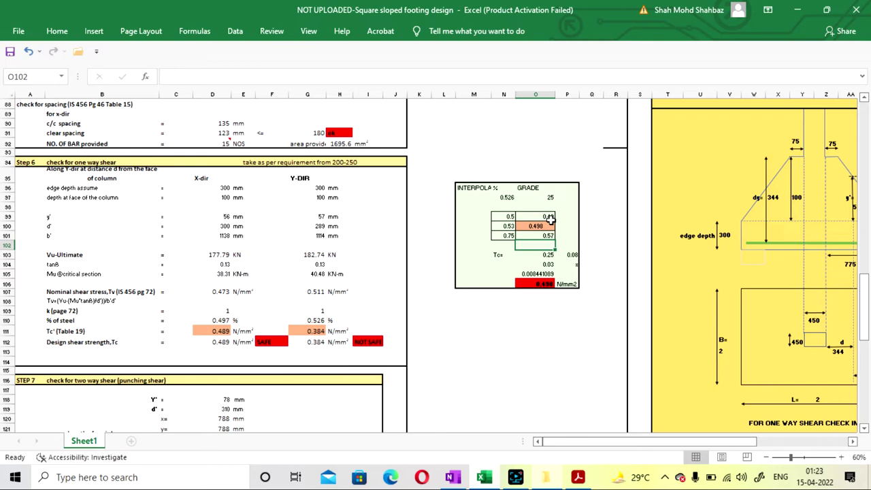
{"action": "left_click", "coordinate": [544, 342]}
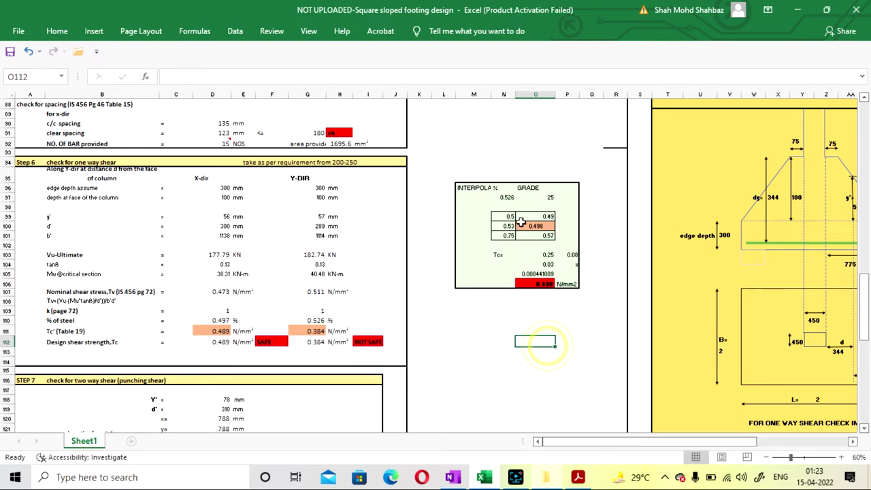
Step: Set the Y-direction Tc' in the one-way shear check to 0.498 N/mm²
{"action": "left_click", "coordinate": [297, 332]}
{"action": "type", "text": "0."}
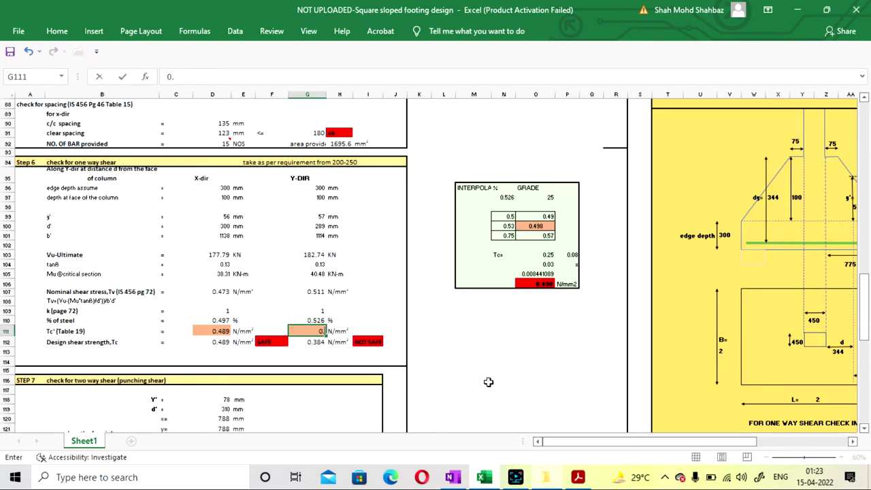
{"action": "key", "text": "Return"}
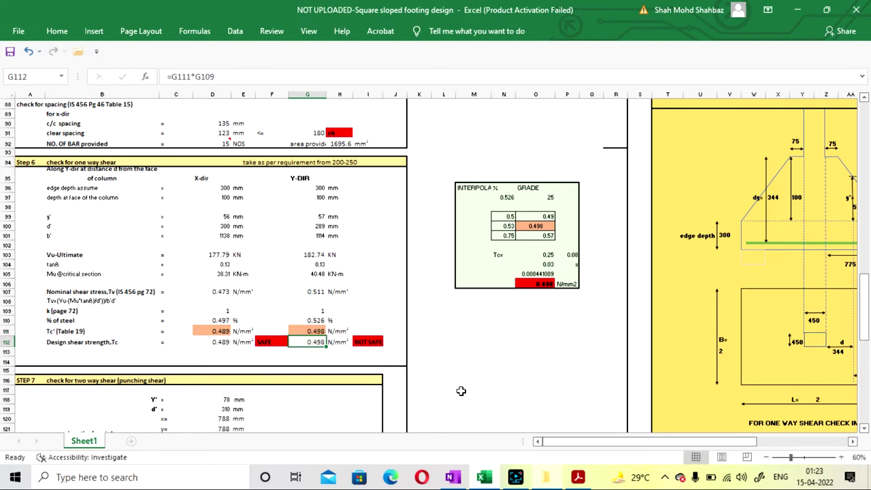
{"action": "left_click", "coordinate": [449, 352]}
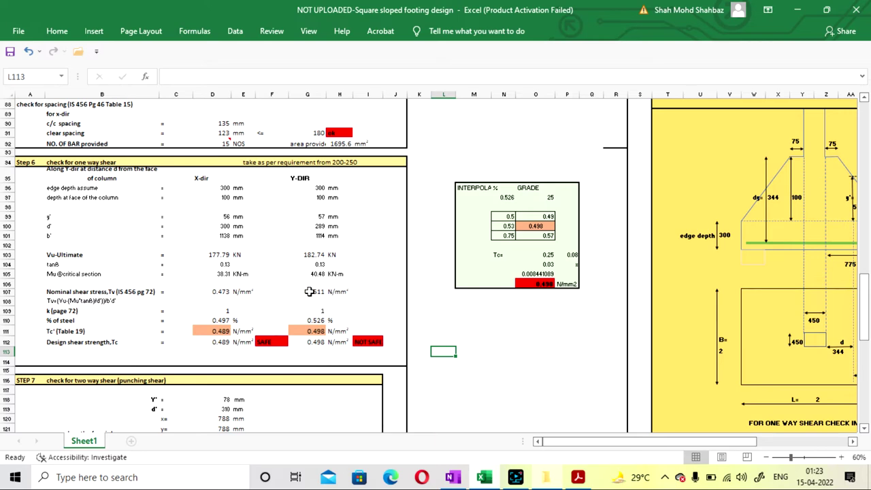
Step: Increase the number of bars provided for the Y-direction upper bars to 16, undoing and redoing the change to compare its effect
{"action": "scroll", "coordinate": [310, 291], "scroll_direction": "up", "scroll_amount": 1}
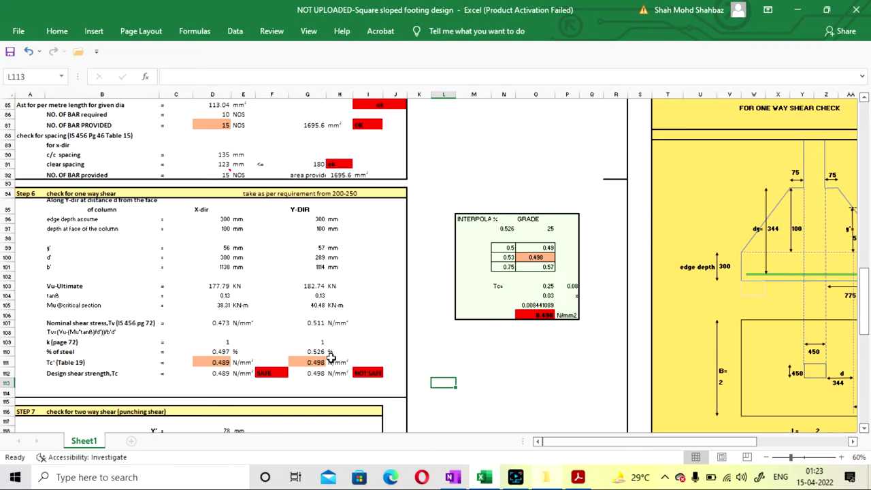
{"action": "scroll", "coordinate": [331, 355], "scroll_direction": "up", "scroll_amount": 4}
{"action": "scroll", "coordinate": [332, 336], "scroll_direction": "down", "scroll_amount": 3}
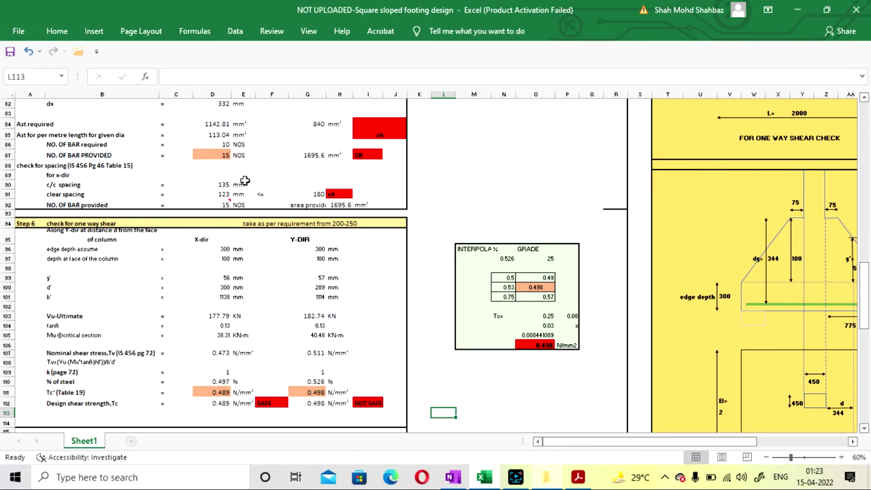
{"action": "left_click", "coordinate": [216, 157]}
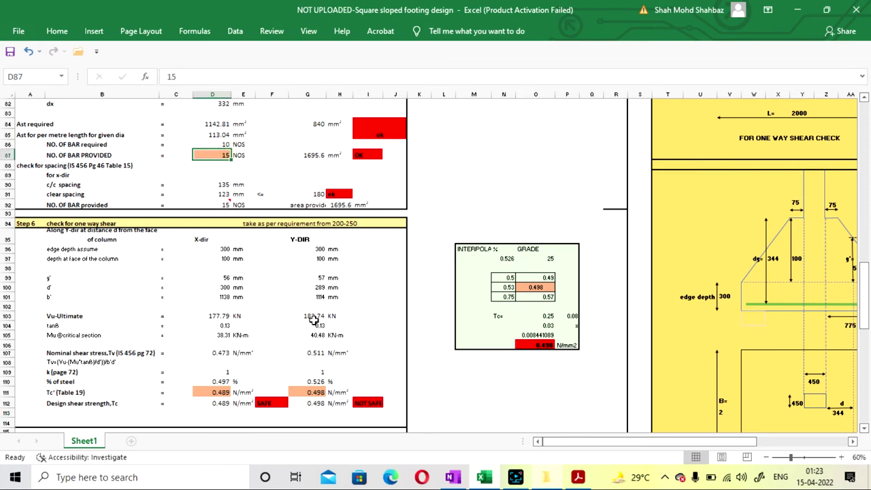
{"action": "scroll", "coordinate": [333, 293], "scroll_direction": "up", "scroll_amount": 1}
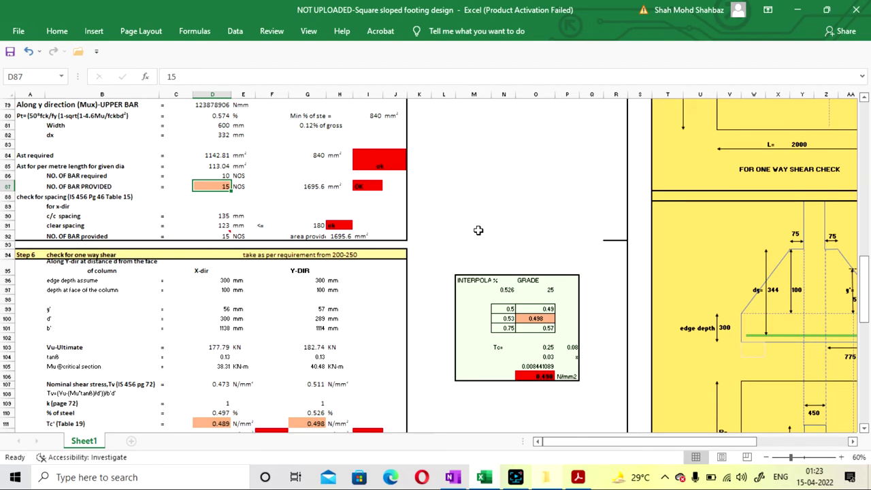
{"action": "type", "text": "16"}
{"action": "key", "text": "Return"}
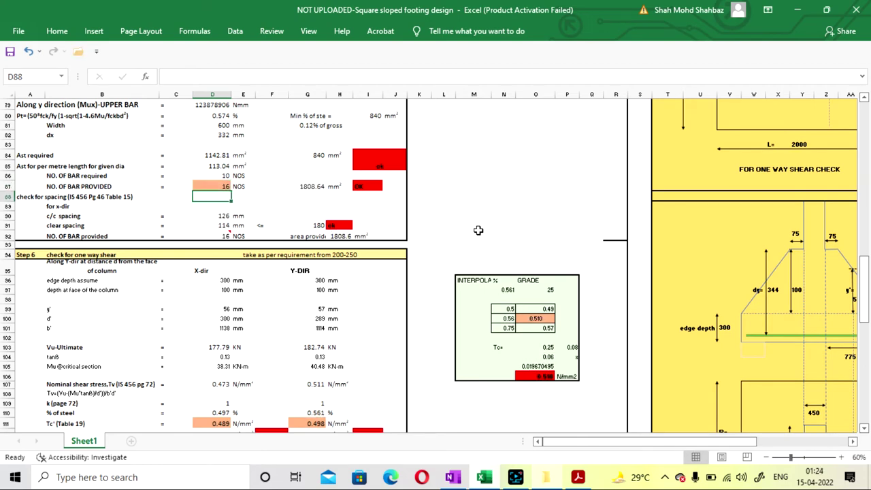
{"action": "scroll", "coordinate": [478, 230], "scroll_direction": "down", "scroll_amount": 2}
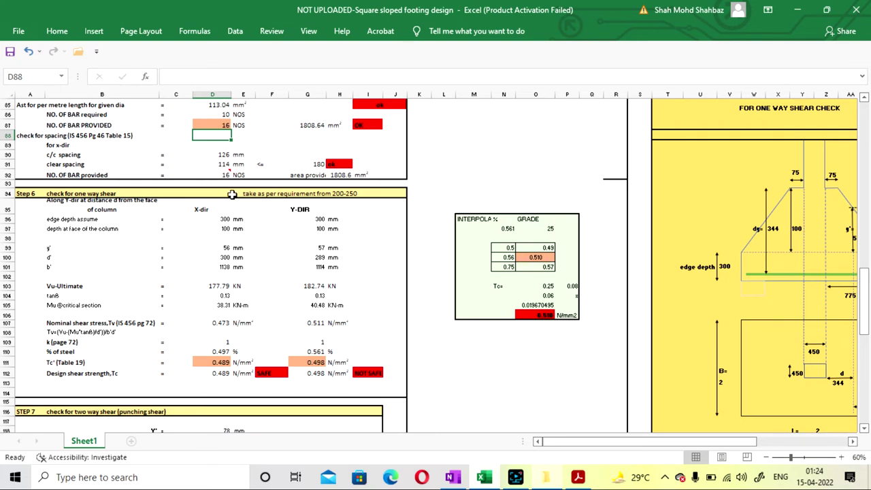
{"action": "key", "text": "ctrl+z"}
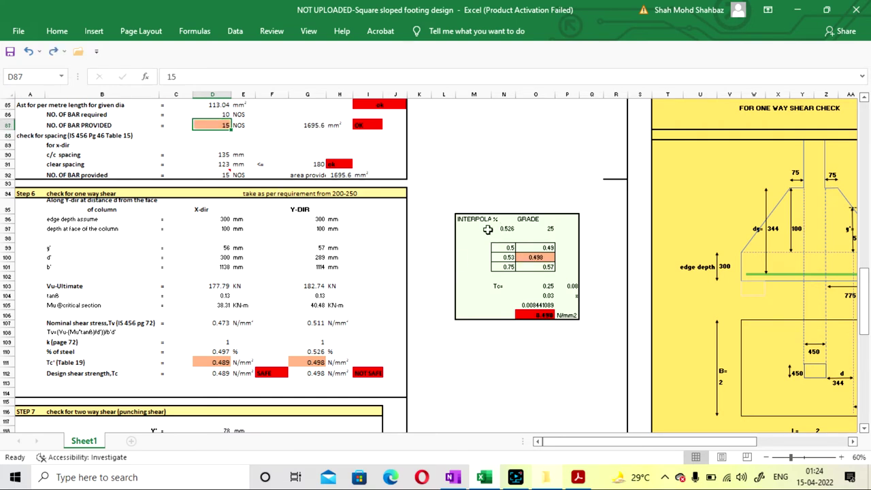
{"action": "key", "text": "ctrl+y"}
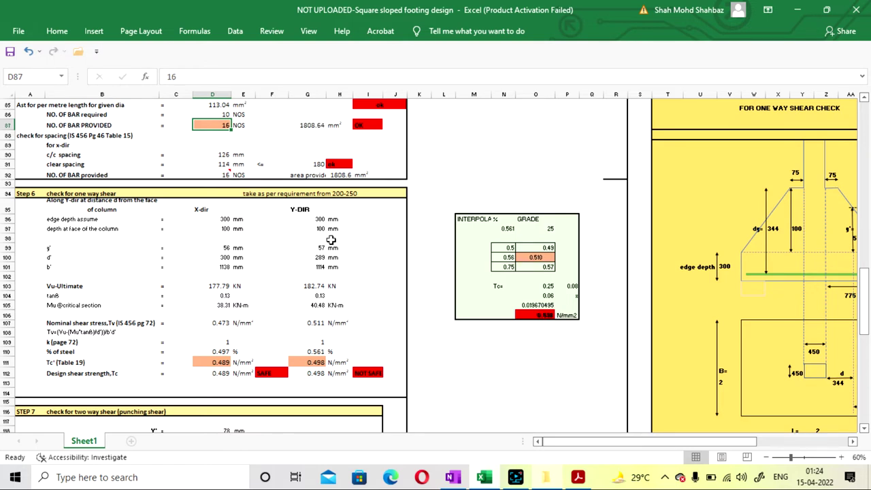
Step: Set the Y-direction Tc' in the one-way shear check to 0.510 N/mm²
{"action": "left_click", "coordinate": [356, 322]}
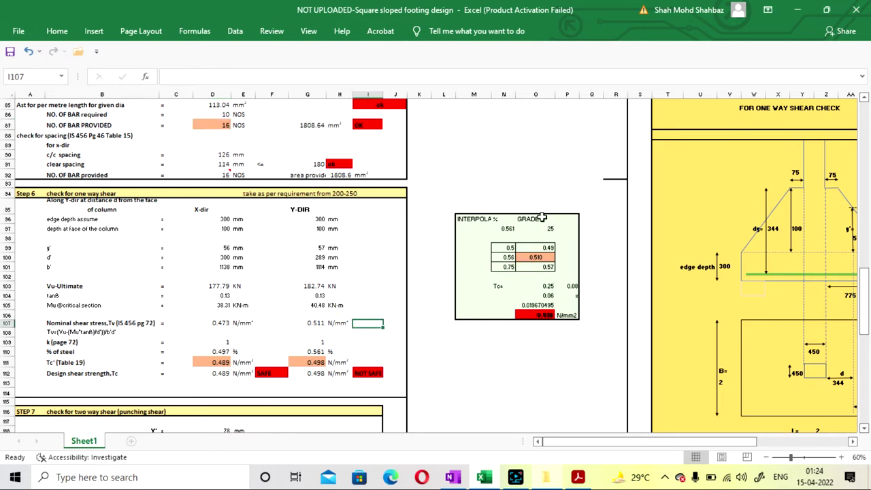
{"action": "left_click", "coordinate": [311, 362]}
{"action": "type", "text": "0.510"}
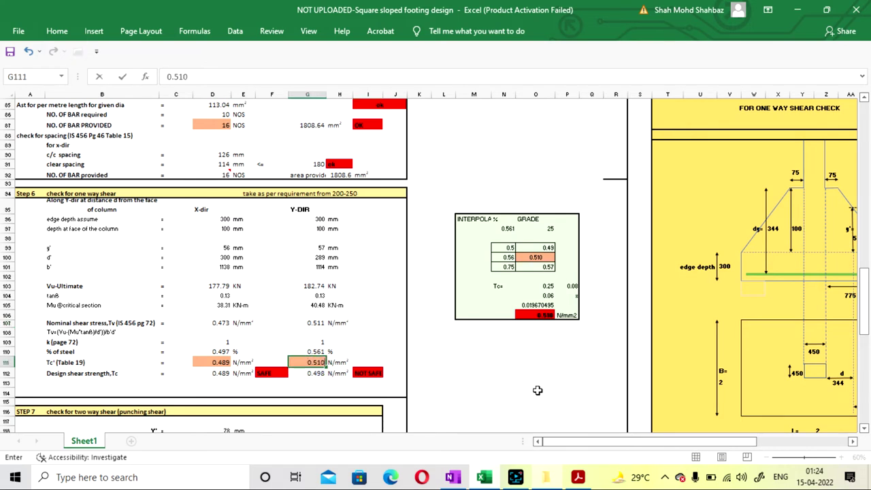
{"action": "key", "text": "Return"}
{"action": "left_click", "coordinate": [418, 342]}
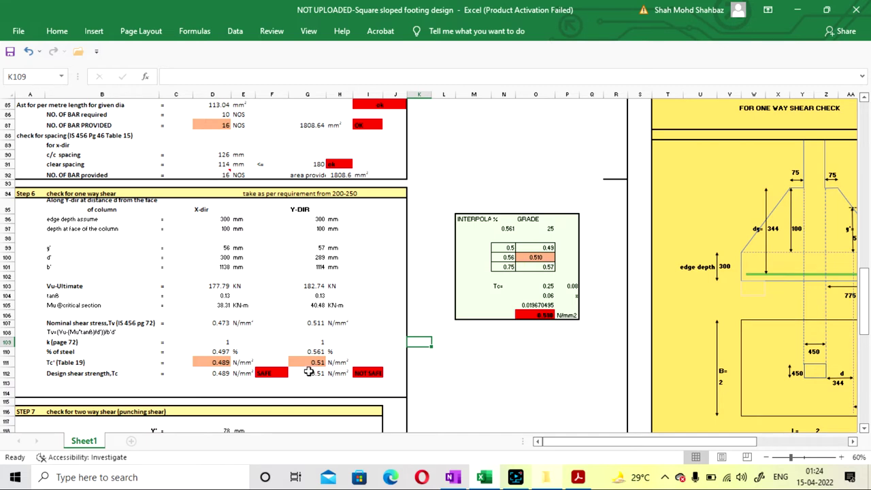
{"action": "left_click", "coordinate": [311, 373]}
{"action": "left_click", "coordinate": [443, 371]}
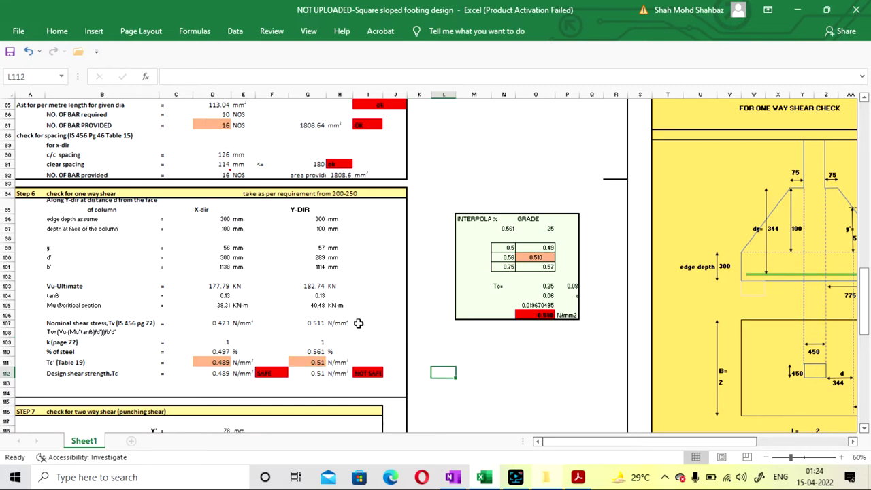
Step: Increase the number of bars provided for the Y-direction upper bars to 17
{"action": "left_click", "coordinate": [530, 351]}
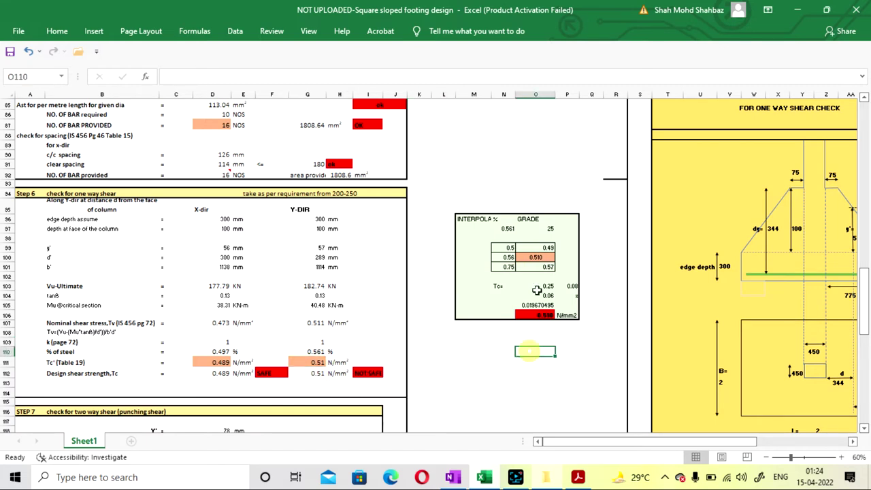
{"action": "left_click", "coordinate": [230, 126]}
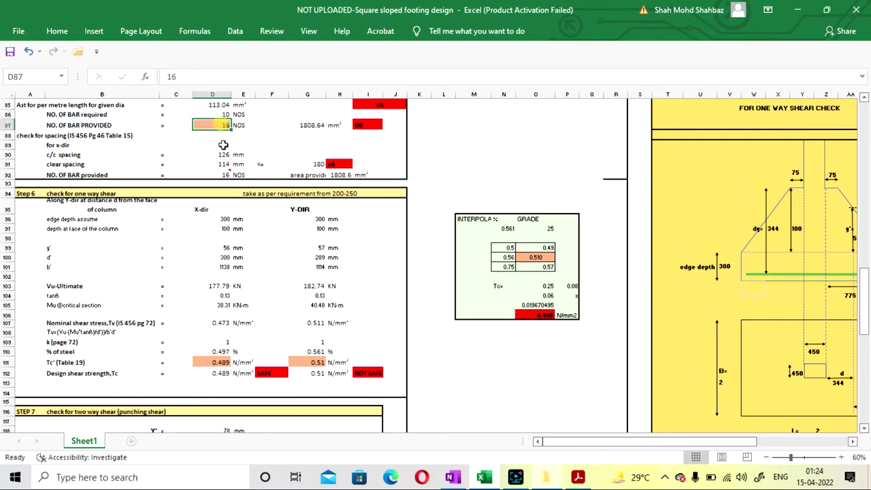
{"action": "type", "text": "1"}
{"action": "key", "text": "Return"}
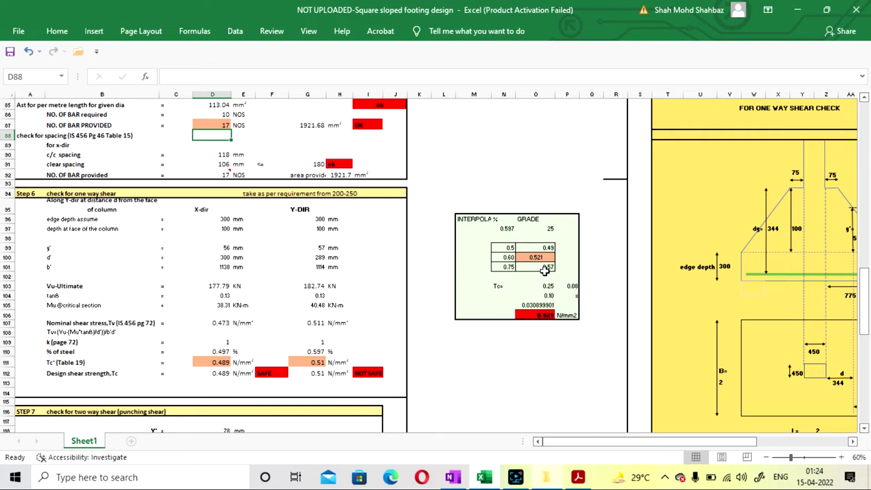
Step: Set the Y-direction Tc' in the one-way shear check to 0.521 N/mm²
{"action": "left_click", "coordinate": [311, 362]}
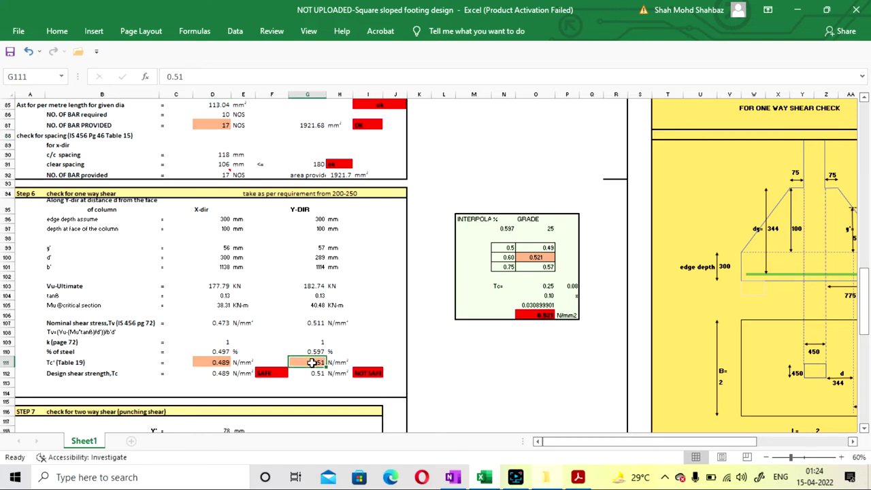
{"action": "type", "text": "0.521"}
{"action": "key", "text": "Return"}
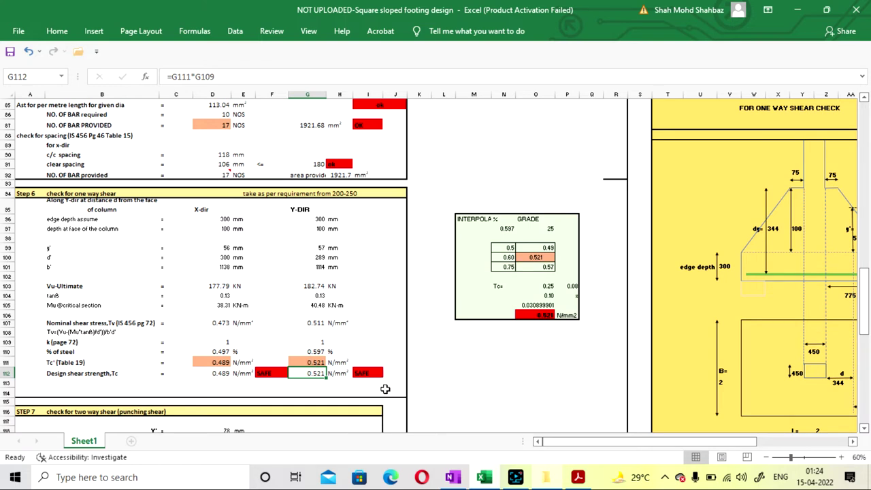
{"action": "left_click", "coordinate": [457, 382]}
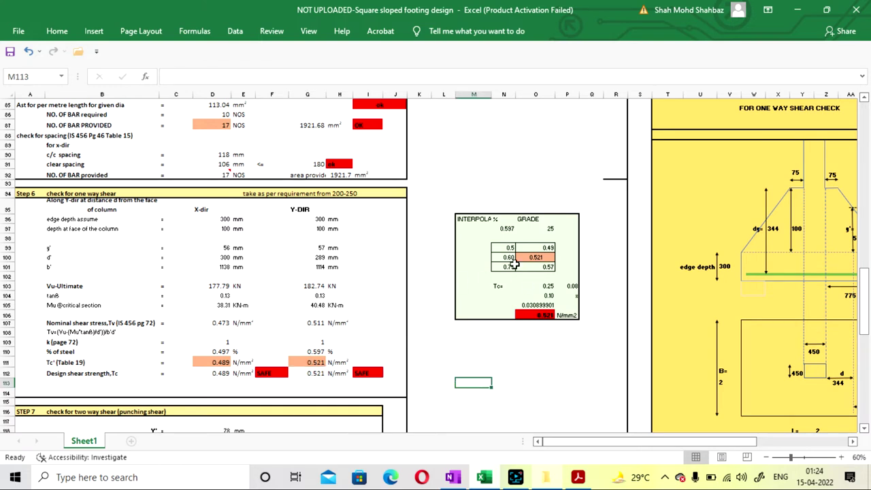
Step: Compare the interpolation's bounding values with Table 19 in the IS 456 PDF in Acrobat, and return to the Excel footing sheet
{"action": "left_click", "coordinate": [576, 477]}
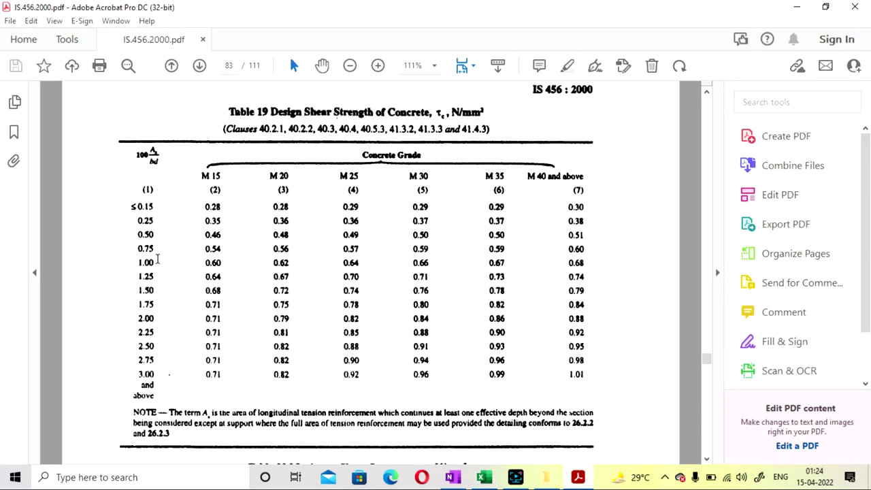
{"action": "left_click", "coordinate": [585, 481]}
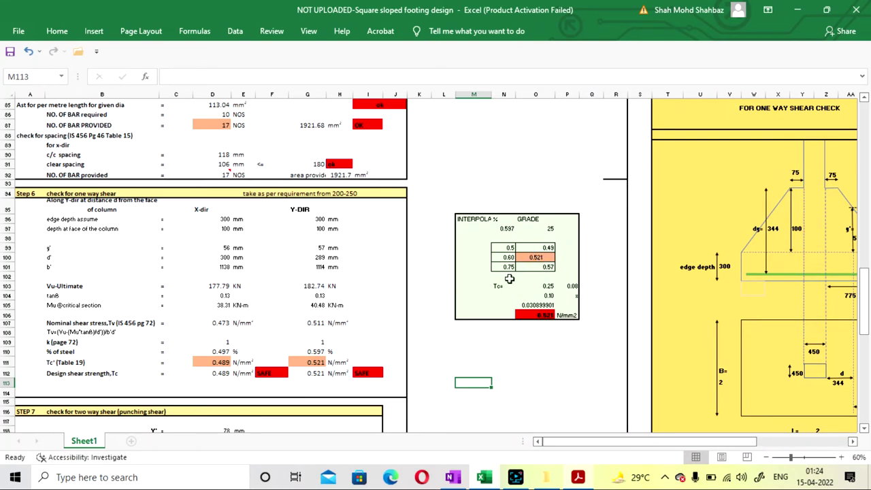
{"action": "left_click", "coordinate": [479, 353]}
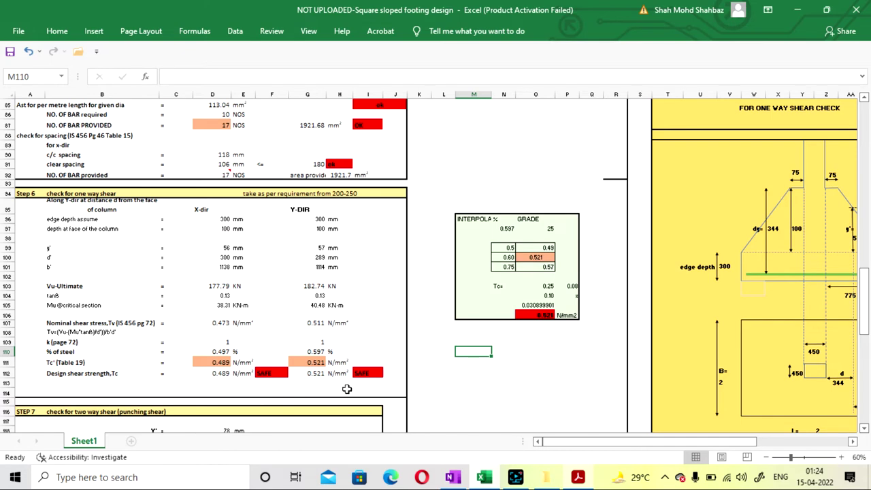
{"action": "left_click", "coordinate": [433, 374]}
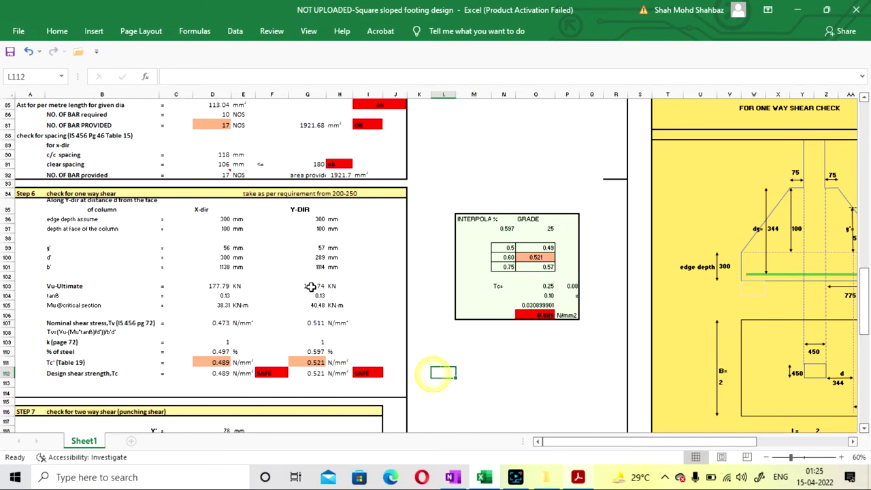
Step: Review the Step 5 reinforcement section, comparing bars provided and spacing for the lower and upper bars with the footing section drawing
{"action": "scroll", "coordinate": [327, 291], "scroll_direction": "up", "scroll_amount": 6}
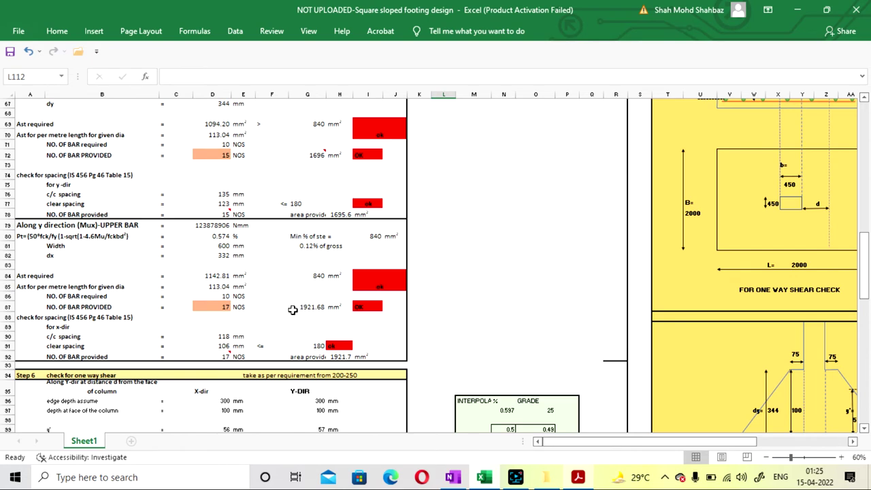
{"action": "scroll", "coordinate": [272, 272], "scroll_direction": "up", "scroll_amount": 1}
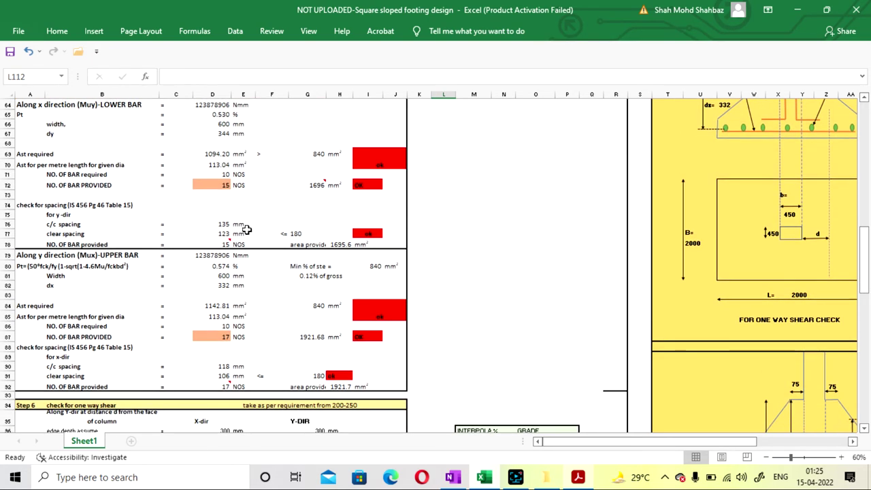
{"action": "scroll", "coordinate": [258, 251], "scroll_direction": "down", "scroll_amount": 1}
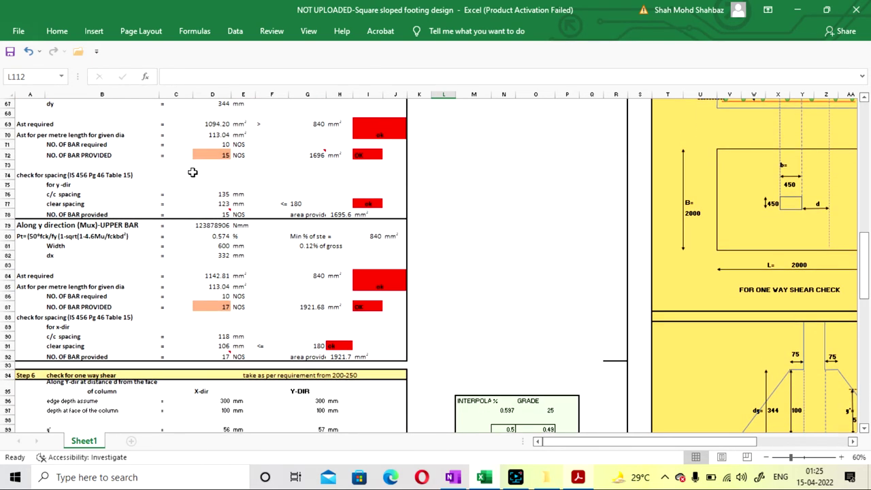
{"action": "scroll", "coordinate": [204, 176], "scroll_direction": "up", "scroll_amount": 1}
{"action": "scroll", "coordinate": [243, 213], "scroll_direction": "up", "scroll_amount": 1}
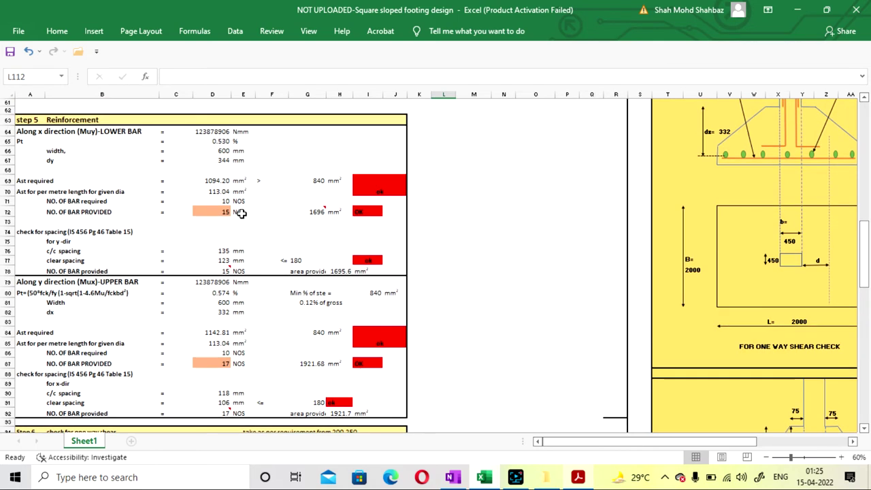
{"action": "scroll", "coordinate": [241, 214], "scroll_direction": "down", "scroll_amount": 2}
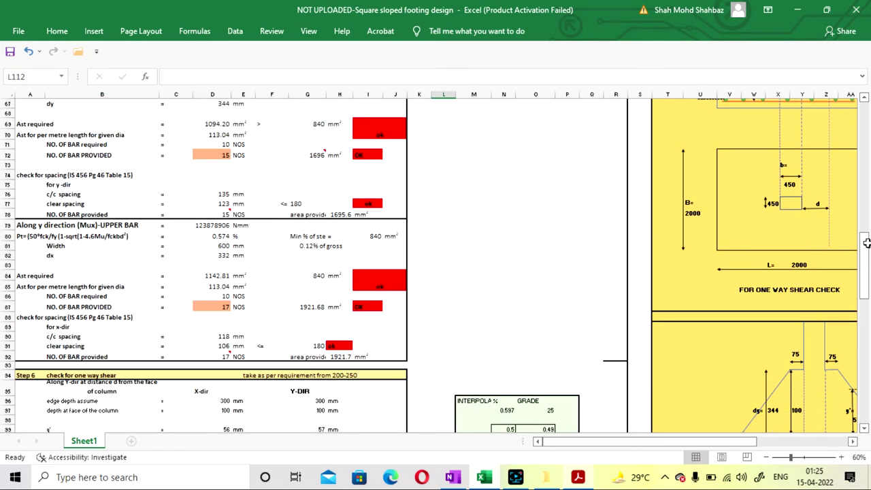
{"action": "scroll", "coordinate": [742, 275], "scroll_direction": "up", "scroll_amount": 2}
{"action": "scroll", "coordinate": [742, 275], "scroll_direction": "up", "scroll_amount": 1}
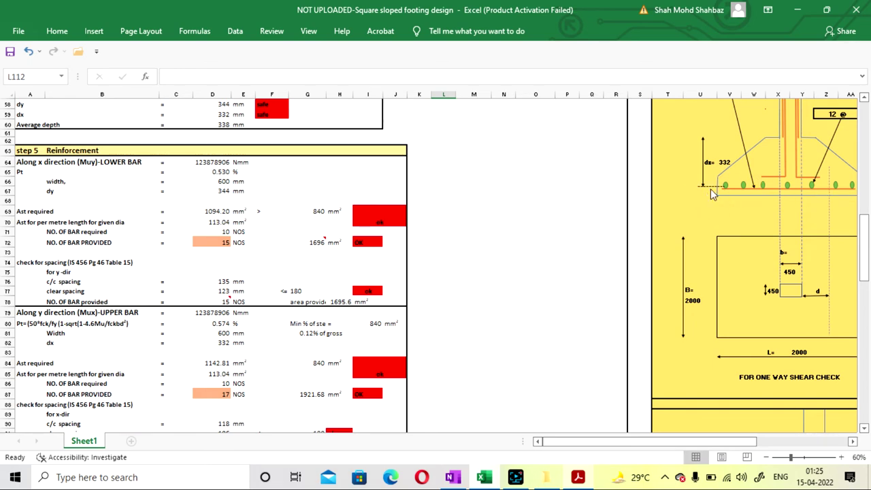
{"action": "scroll", "coordinate": [704, 194], "scroll_direction": "down", "scroll_amount": 2}
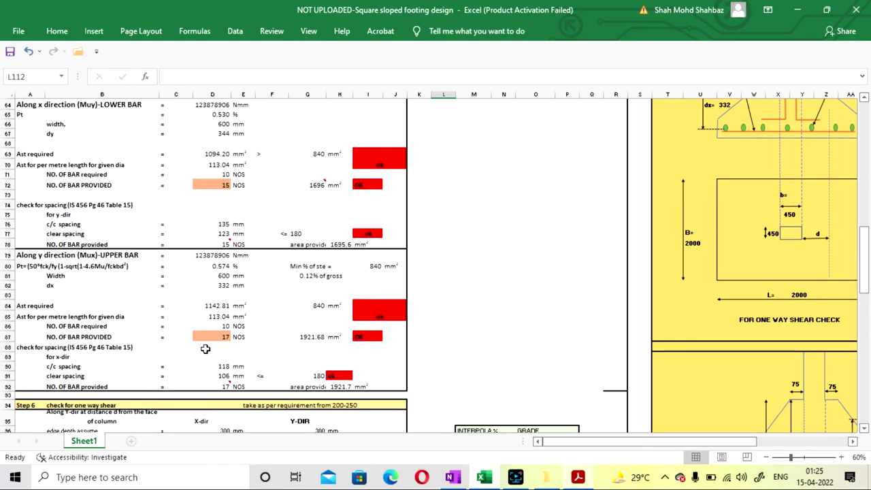
{"action": "scroll", "coordinate": [205, 348], "scroll_direction": "up", "scroll_amount": 1}
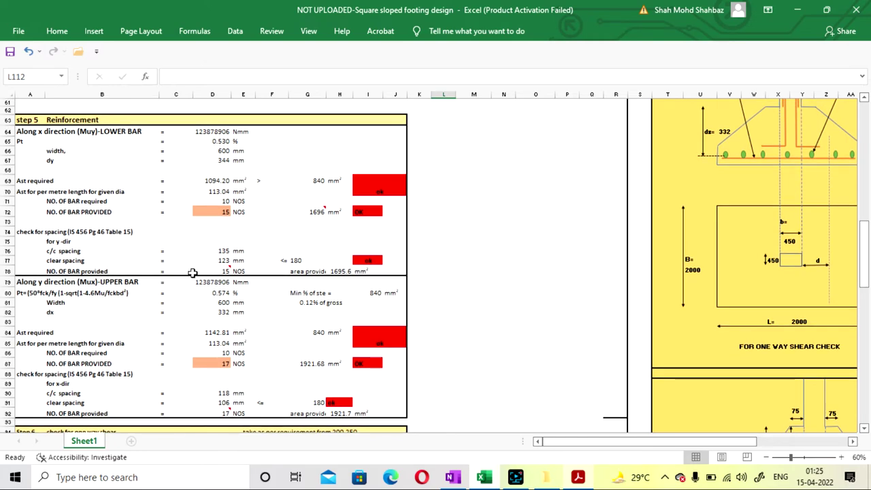
{"action": "scroll", "coordinate": [196, 272], "scroll_direction": "down", "scroll_amount": 3}
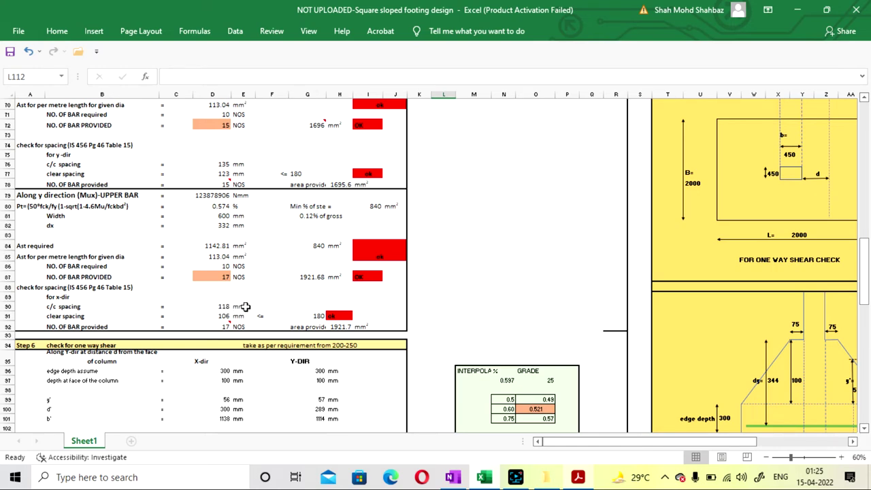
Step: Examine the Step 7 two-way (punching) shear check, including the formula behind its safety result
{"action": "left_click", "coordinate": [481, 263]}
{"action": "scroll", "coordinate": [443, 221], "scroll_direction": "down", "scroll_amount": 7}
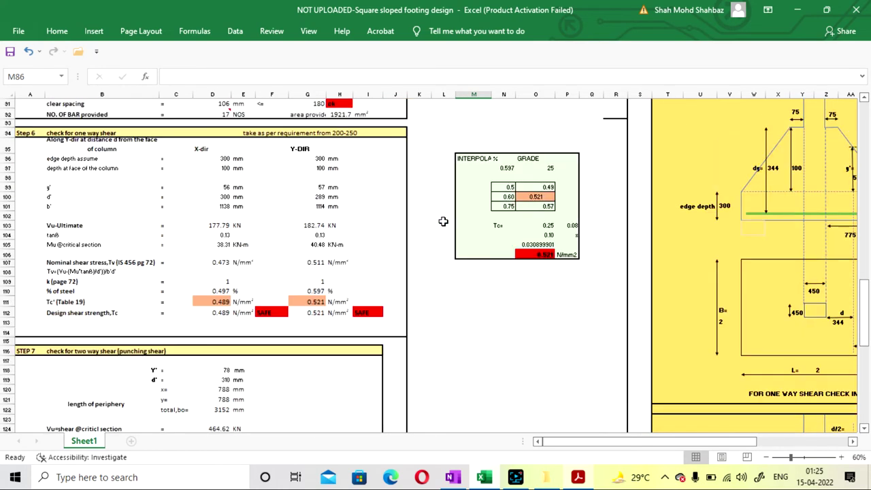
{"action": "scroll", "coordinate": [443, 221], "scroll_direction": "down", "scroll_amount": 4}
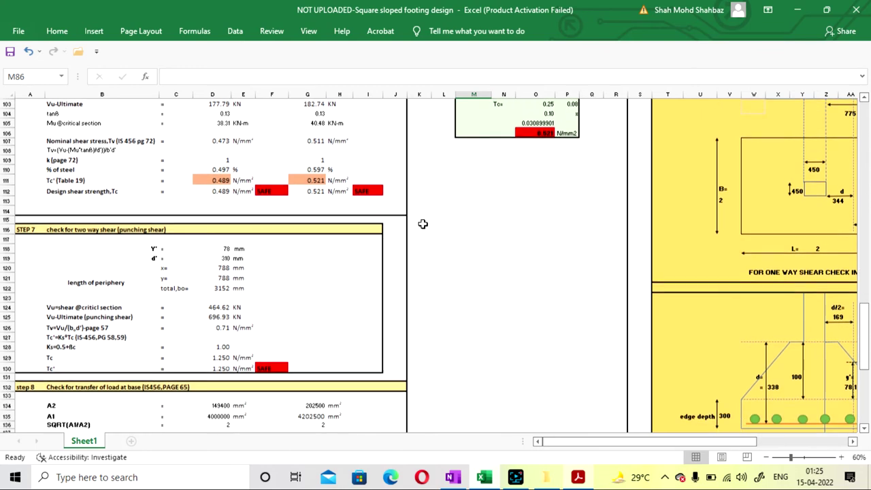
{"action": "scroll", "coordinate": [126, 248], "scroll_direction": "down", "scroll_amount": 1}
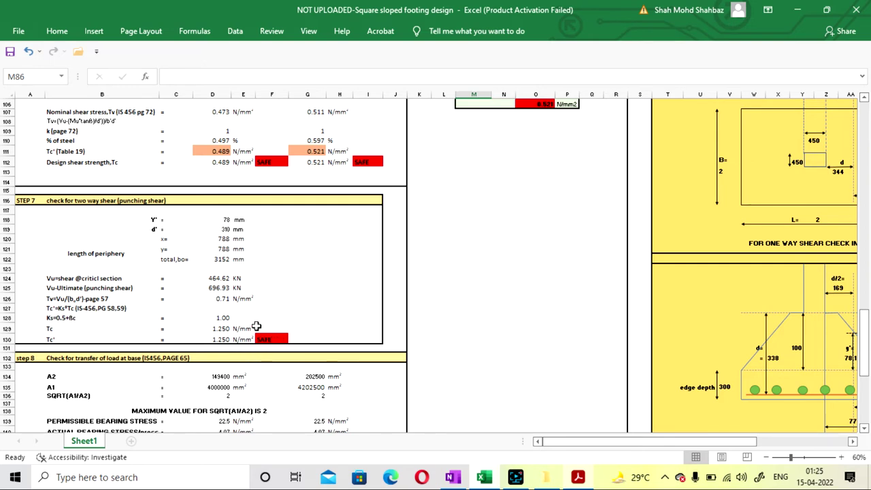
{"action": "left_click", "coordinate": [274, 341]}
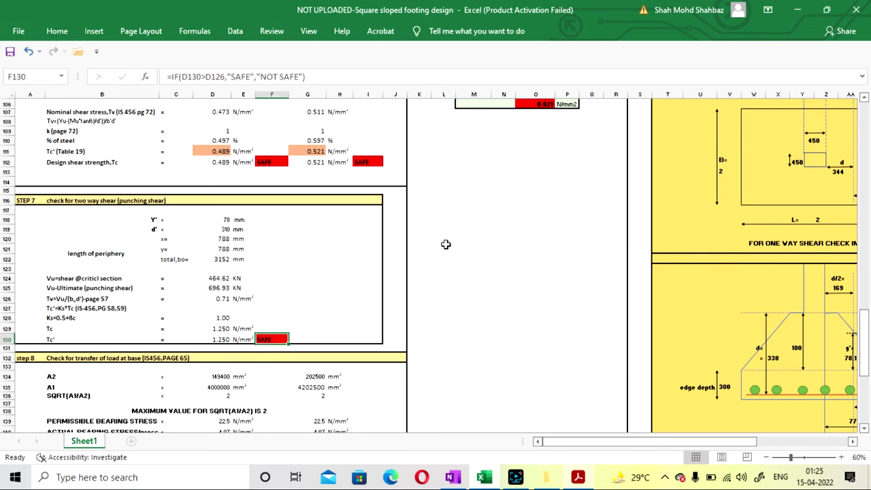
{"action": "left_click", "coordinate": [502, 259]}
Step: Read through the check for transfer of load at base, including bearing stresses, dowel bar requirements and final footing weight
{"action": "scroll", "coordinate": [483, 229], "scroll_direction": "down", "scroll_amount": 2}
{"action": "scroll", "coordinate": [464, 219], "scroll_direction": "down", "scroll_amount": 2}
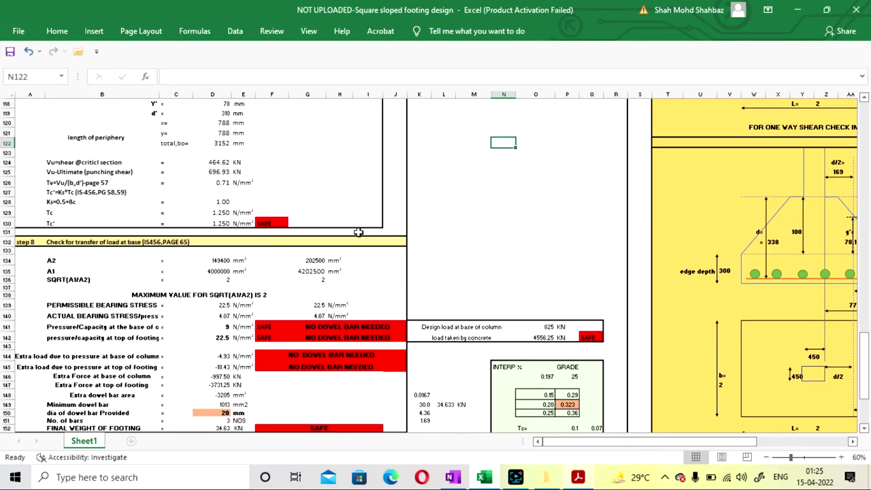
{"action": "scroll", "coordinate": [358, 232], "scroll_direction": "down", "scroll_amount": 1}
{"action": "scroll", "coordinate": [357, 232], "scroll_direction": "down", "scroll_amount": 3}
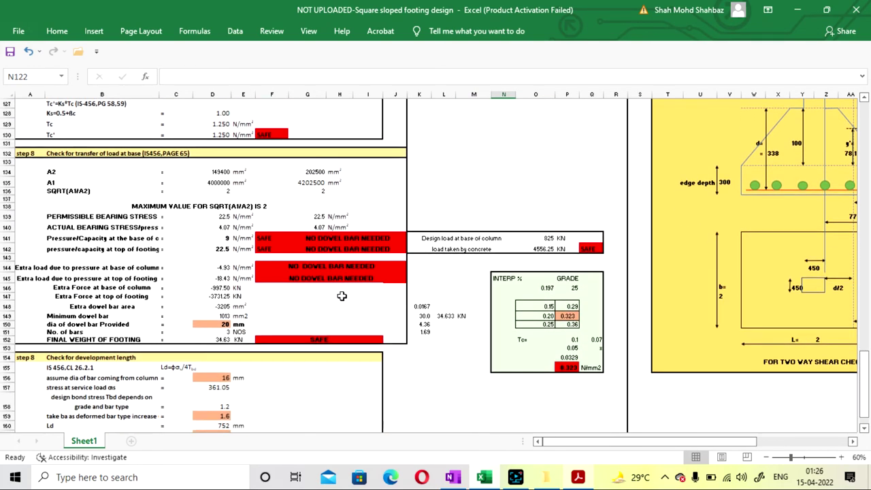
{"action": "scroll", "coordinate": [342, 296], "scroll_direction": "up", "scroll_amount": 6}
{"action": "scroll", "coordinate": [342, 295], "scroll_direction": "down", "scroll_amount": 3}
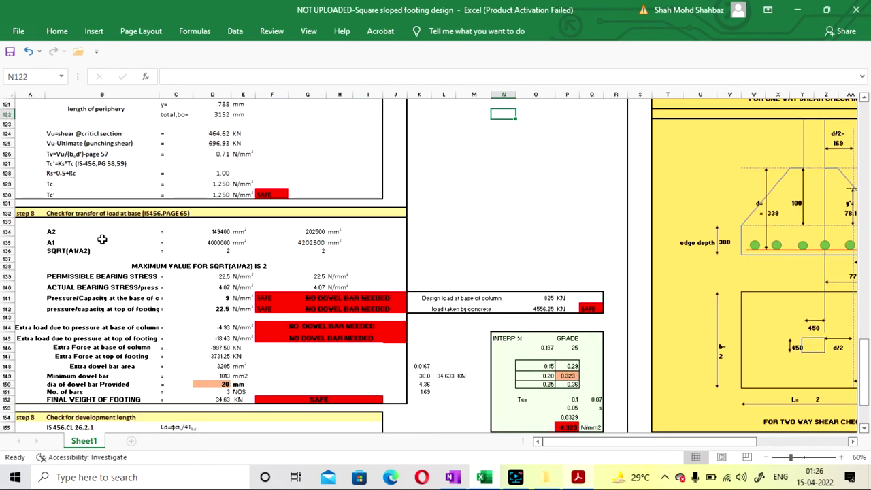
{"action": "scroll", "coordinate": [102, 239], "scroll_direction": "down", "scroll_amount": 1}
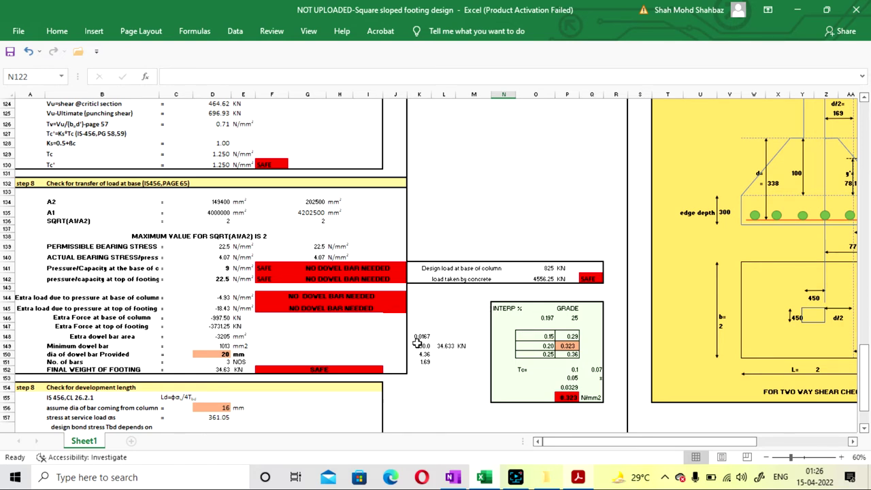
Step: Consult the load-transfer notes and dowel bar sketch on the OneNote rectangular sloped footing page, and return to the Excel sheet
{"action": "left_click", "coordinate": [452, 477]}
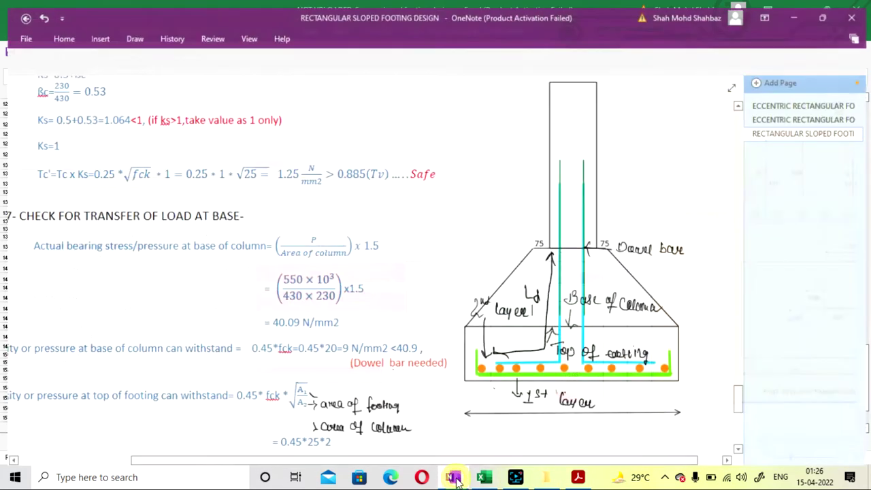
{"action": "left_click", "coordinate": [452, 477]}
{"action": "left_click_drag", "start_coordinate": [655, 441], "coordinate": [607, 438]}
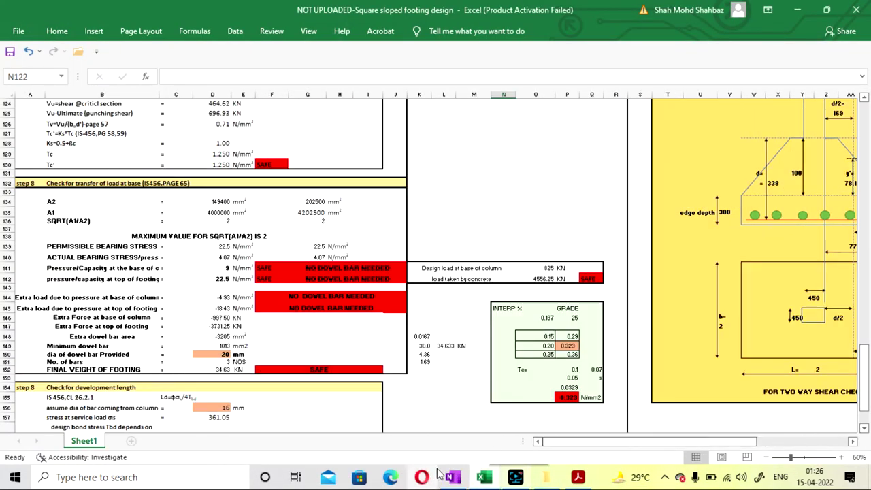
{"action": "left_click", "coordinate": [452, 476]}
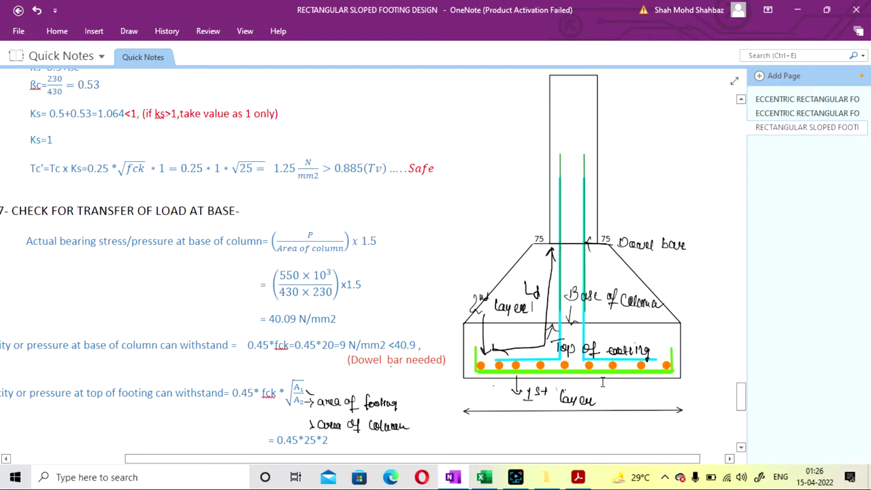
{"action": "key", "text": "alt+Tab"}
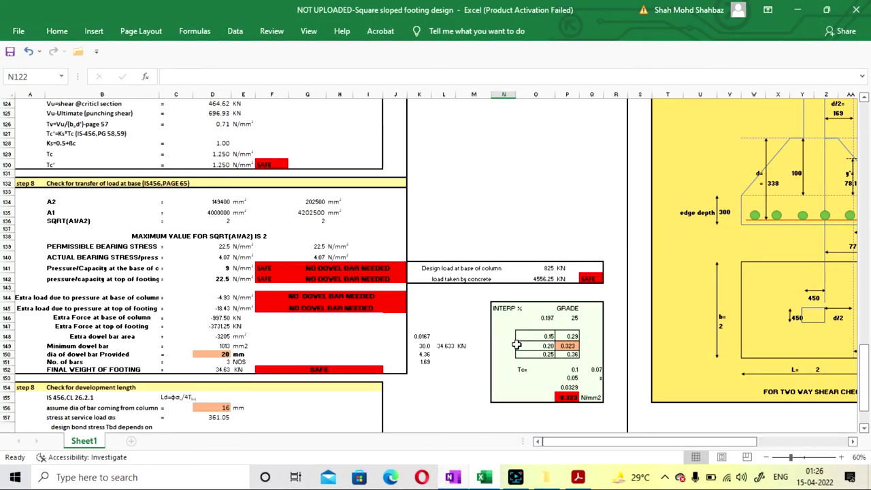
Step: Inspect the pressure/capacity rows at the column base and footing top in the load-transfer check
{"action": "scroll", "coordinate": [181, 260], "scroll_direction": "down", "scroll_amount": 1}
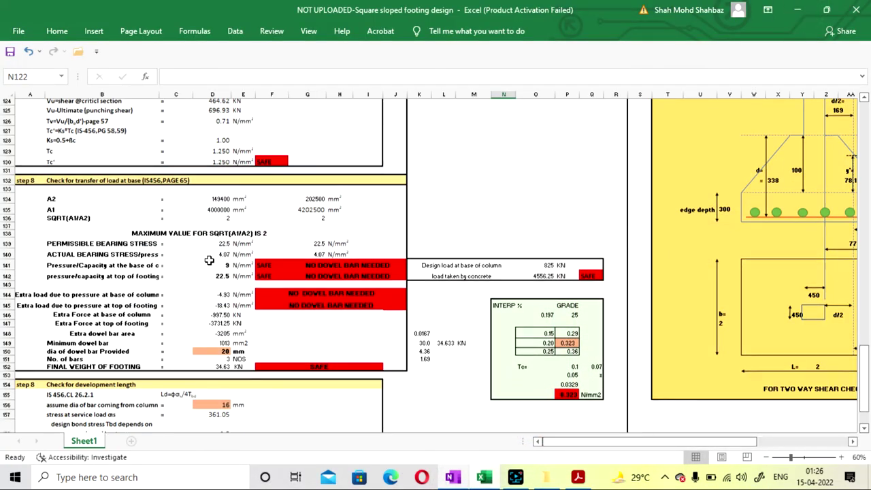
{"action": "scroll", "coordinate": [297, 274], "scroll_direction": "up", "scroll_amount": 1}
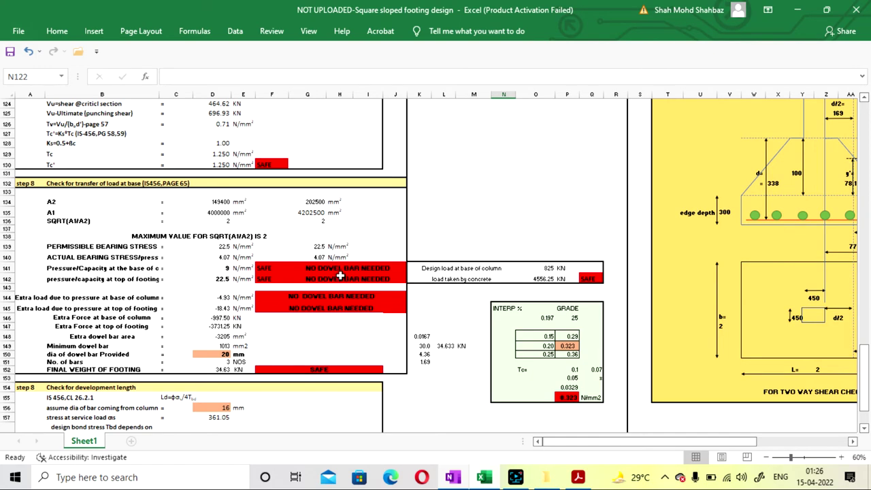
{"action": "left_click", "coordinate": [126, 268]}
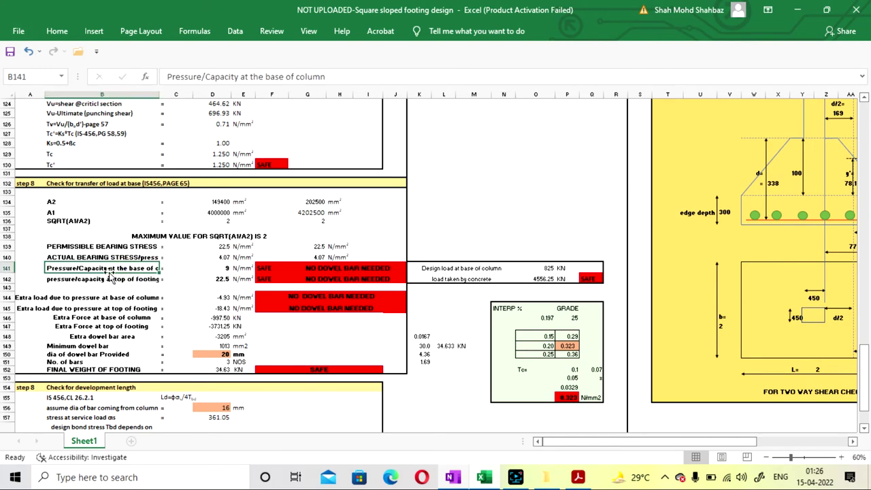
{"action": "left_click_drag", "start_coordinate": [109, 272], "coordinate": [136, 282]}
{"action": "left_click", "coordinate": [452, 274]}
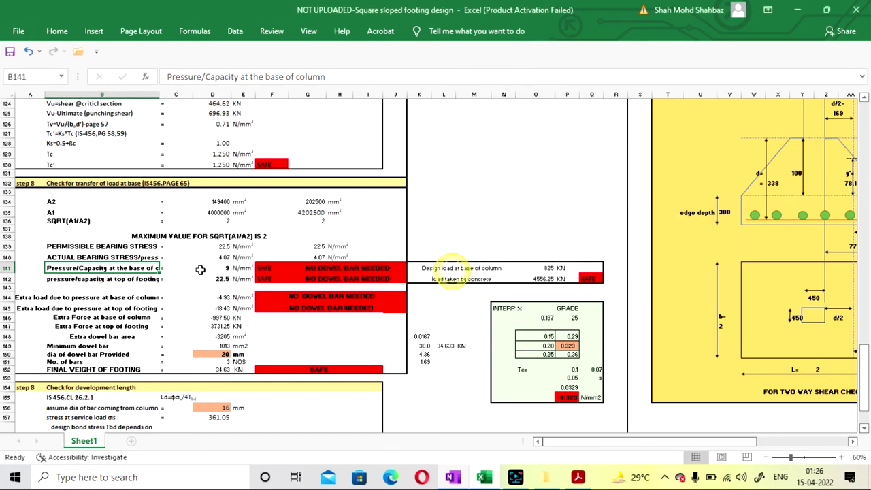
Step: Inspect the extra force and dowel area rows in the load-transfer check, including the minimum dowel bar formula
{"action": "left_click", "coordinate": [566, 212]}
{"action": "scroll", "coordinate": [502, 216], "scroll_direction": "down", "scroll_amount": 1}
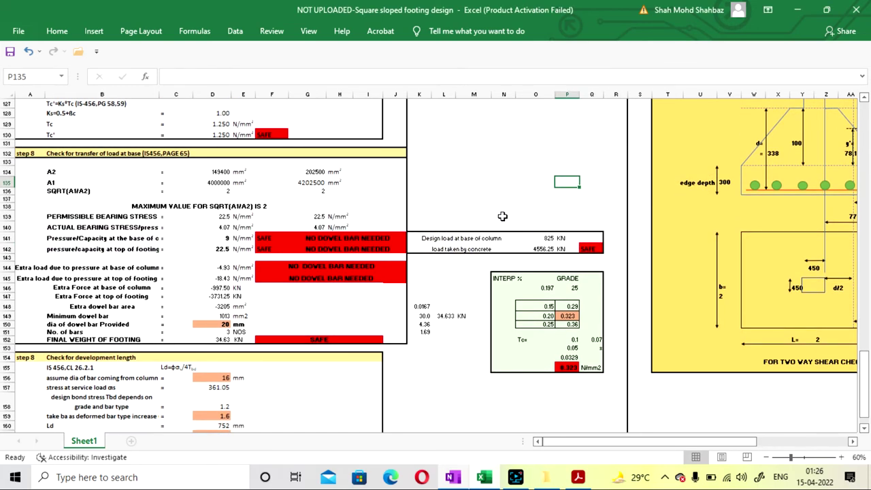
{"action": "scroll", "coordinate": [502, 216], "scroll_direction": "down", "scroll_amount": 1}
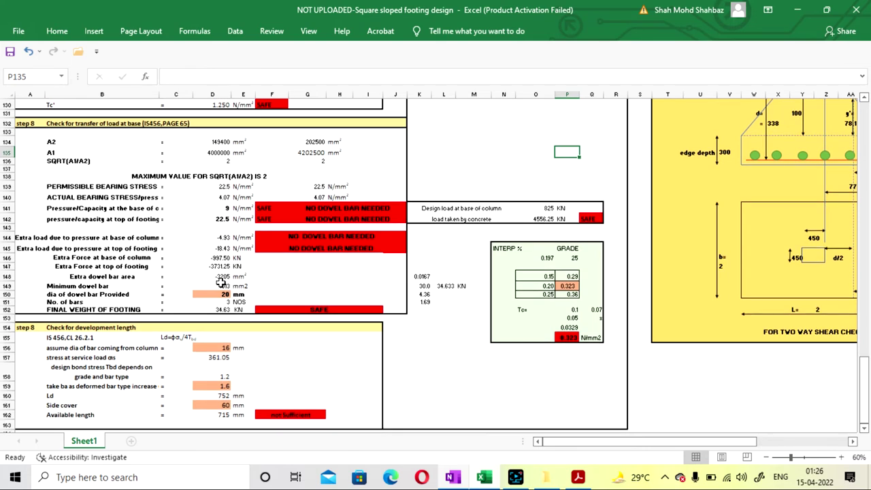
{"action": "left_click", "coordinate": [221, 285]}
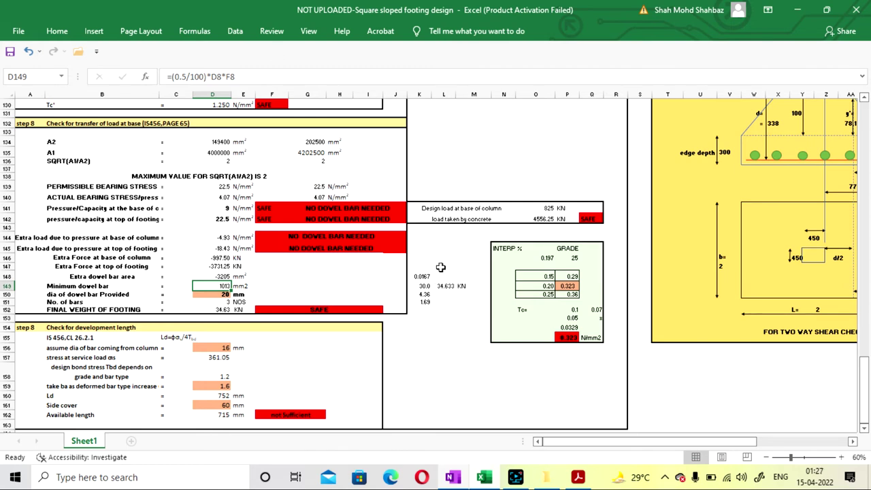
{"action": "left_click", "coordinate": [306, 286]}
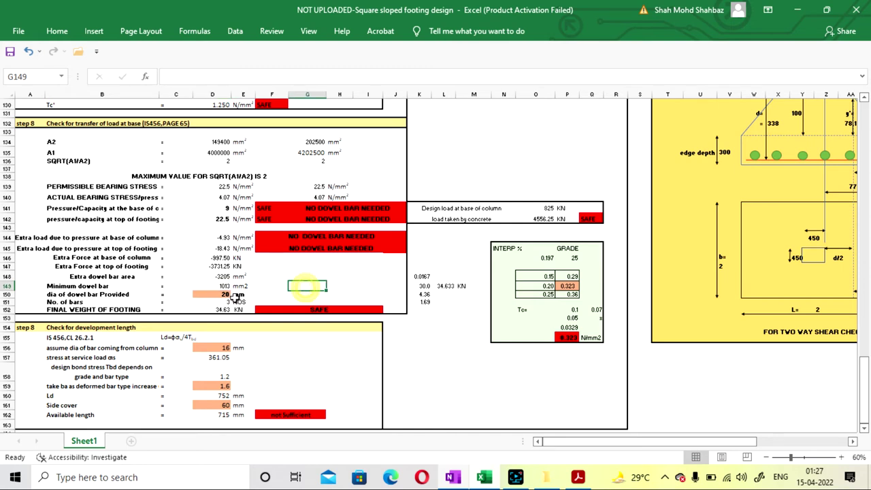
Step: Set the provided dowel bar diameter in the load-transfer check to 16 mm
{"action": "left_click", "coordinate": [214, 294]}
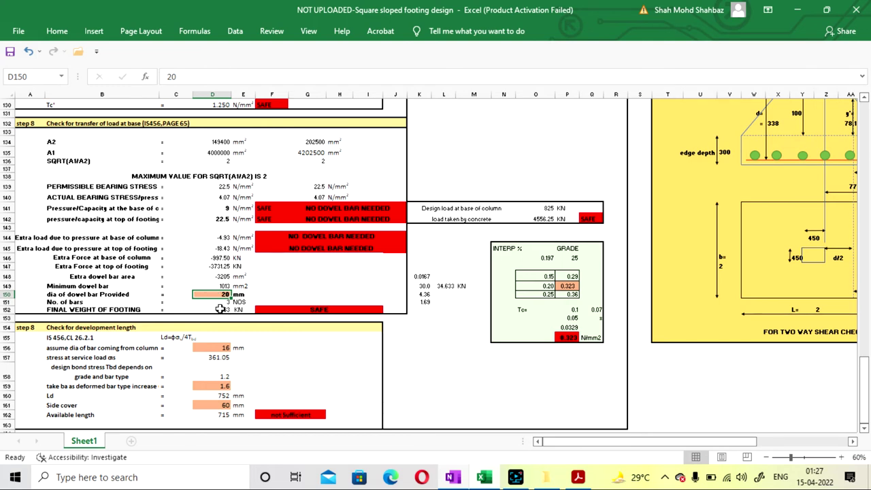
{"action": "type", "text": "16"}
{"action": "key", "text": "Return"}
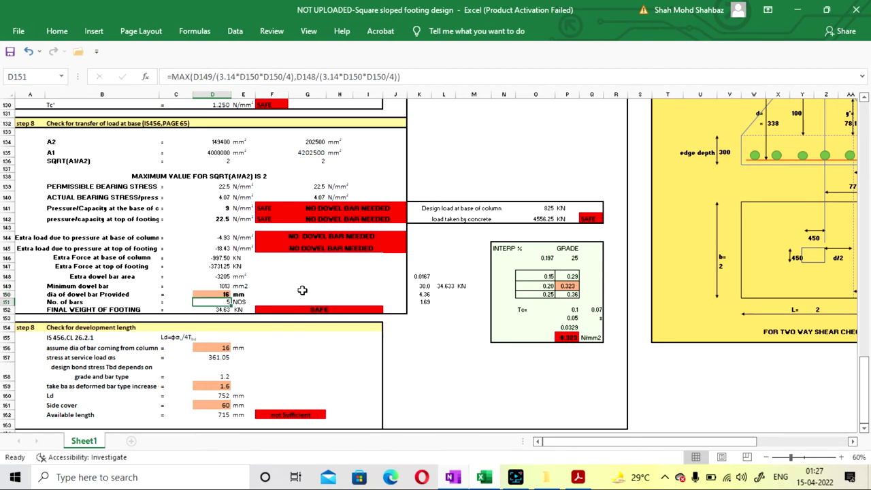
Step: Try a dowel bar diameter of 12 mm, and set it back to 16 mm
{"action": "left_click", "coordinate": [212, 293]}
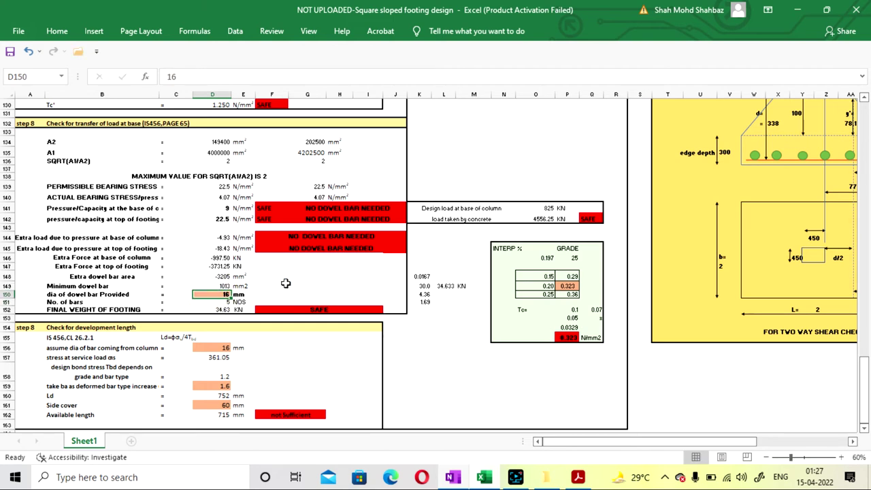
{"action": "type", "text": "12"}
{"action": "key", "text": "Return"}
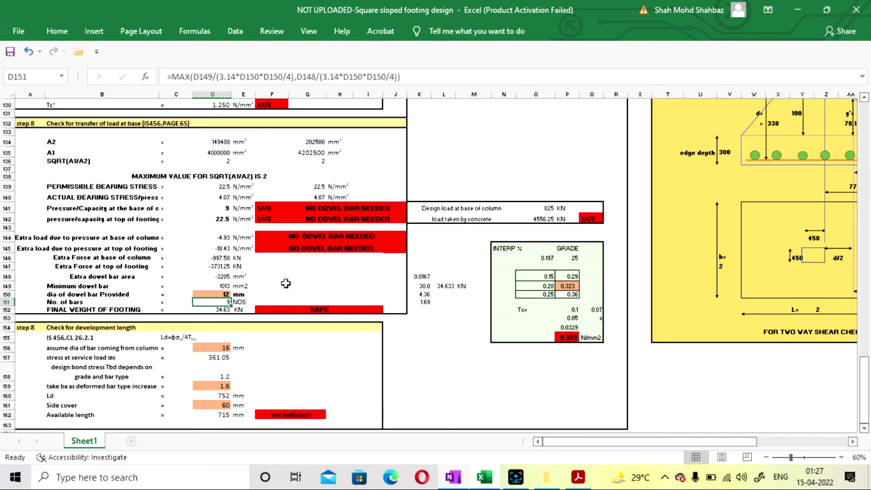
{"action": "left_click", "coordinate": [208, 294]}
{"action": "type", "text": "16"}
{"action": "key", "text": "Return"}
{"action": "left_click", "coordinate": [310, 286]}
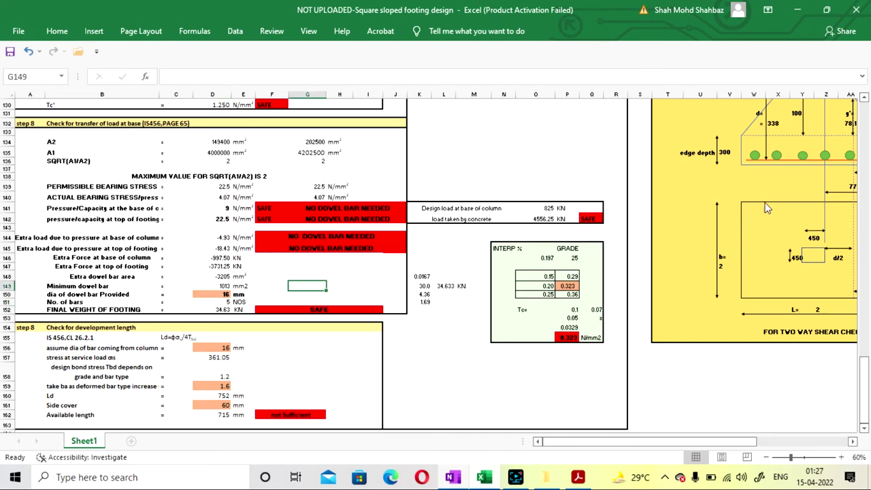
Step: Consult the dowel bar sketch on the OneNote rectangular sloped footing page, and return to the Excel sheet
{"action": "left_click", "coordinate": [452, 477]}
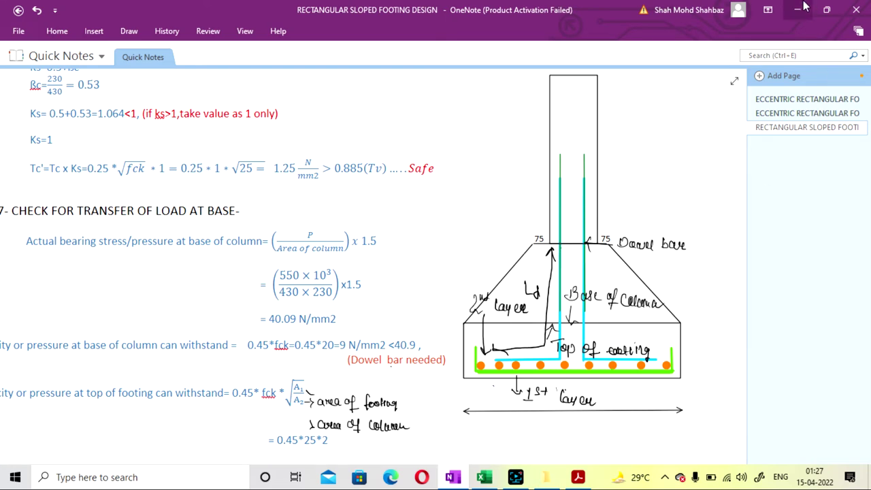
{"action": "left_click", "coordinate": [802, 7]}
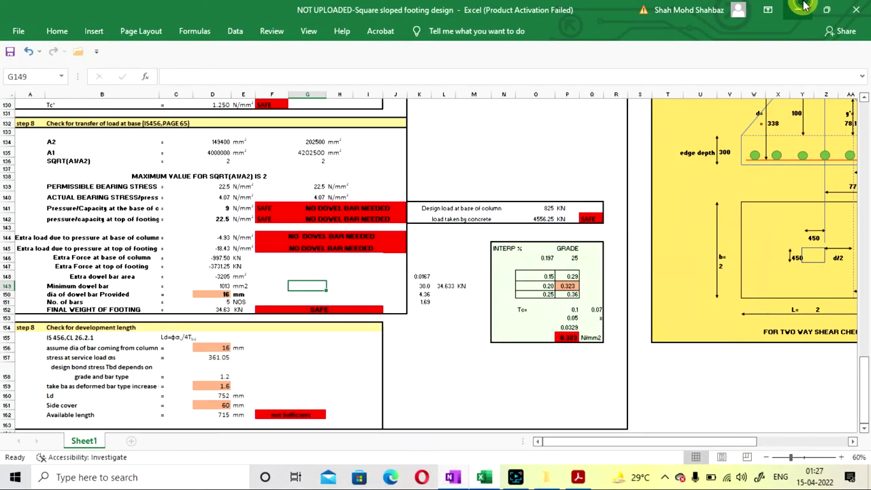
{"action": "left_click", "coordinate": [356, 273]}
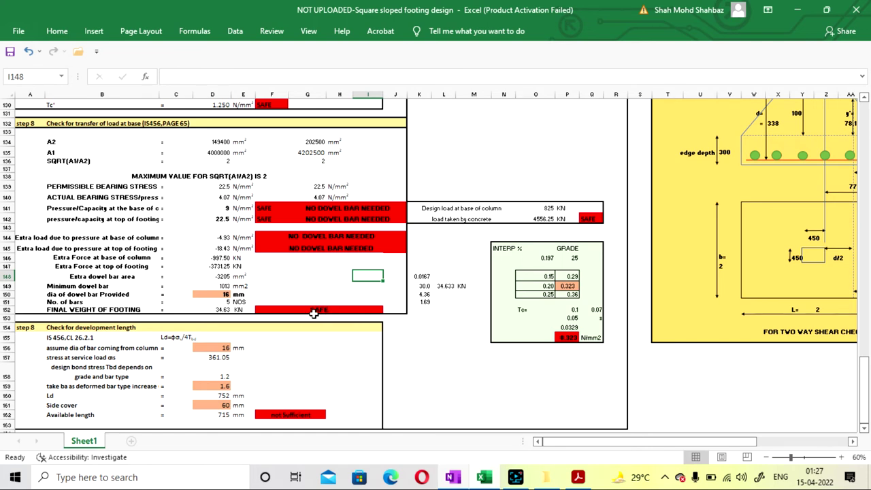
Step: Try 2 % for the self weight of footing in Step 1 and check its effect on the final footing weight result
{"action": "scroll", "coordinate": [314, 312], "scroll_direction": "up", "scroll_amount": 20}
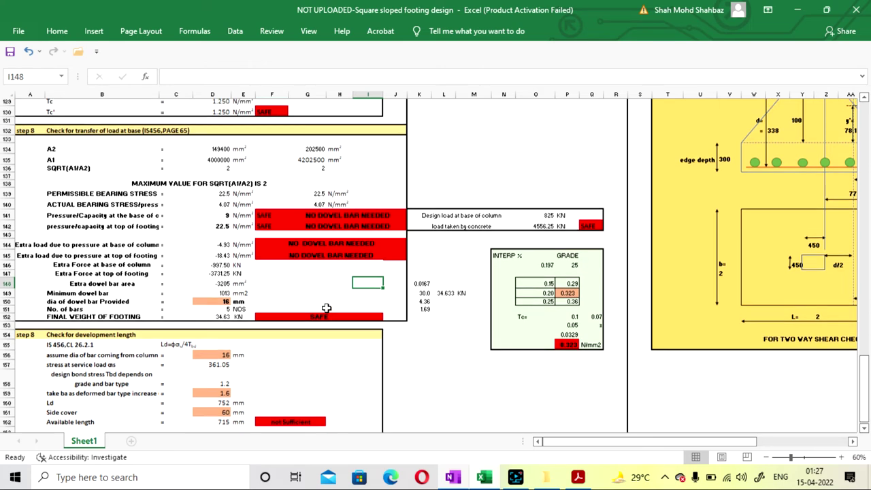
{"action": "scroll", "coordinate": [327, 308], "scroll_direction": "up", "scroll_amount": 5}
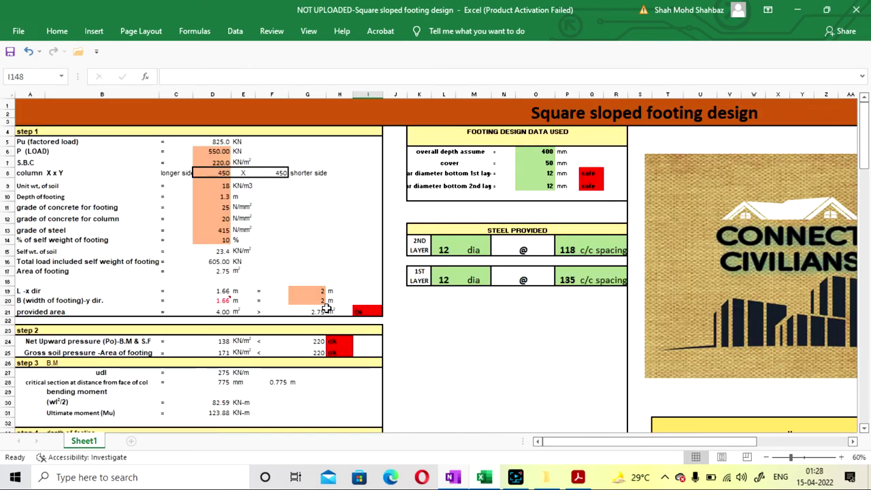
{"action": "left_click", "coordinate": [213, 241]}
{"action": "left_click", "coordinate": [213, 251]}
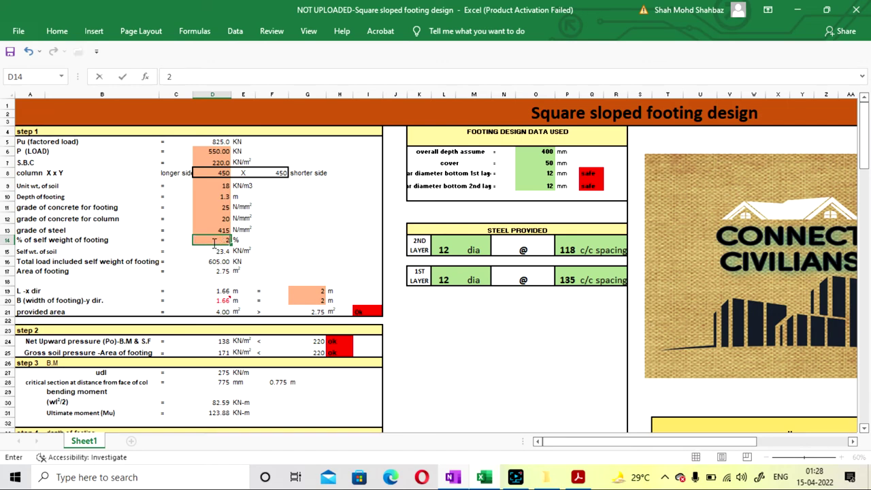
{"action": "scroll", "coordinate": [344, 231], "scroll_direction": "down", "scroll_amount": 14}
{"action": "scroll", "coordinate": [345, 208], "scroll_direction": "down", "scroll_amount": 20}
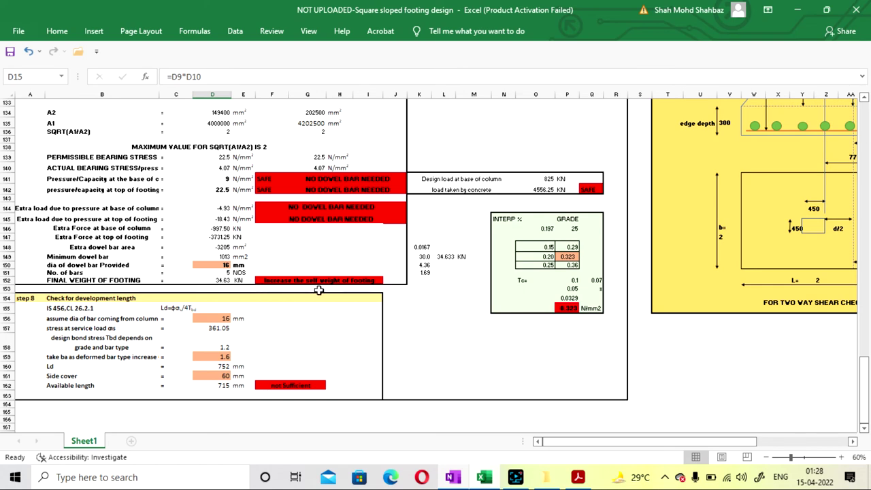
Step: Restore the self weight of footing to 10 % in Step 1 and recheck the final footing weight result
{"action": "scroll", "coordinate": [340, 291], "scroll_direction": "up", "scroll_amount": 20}
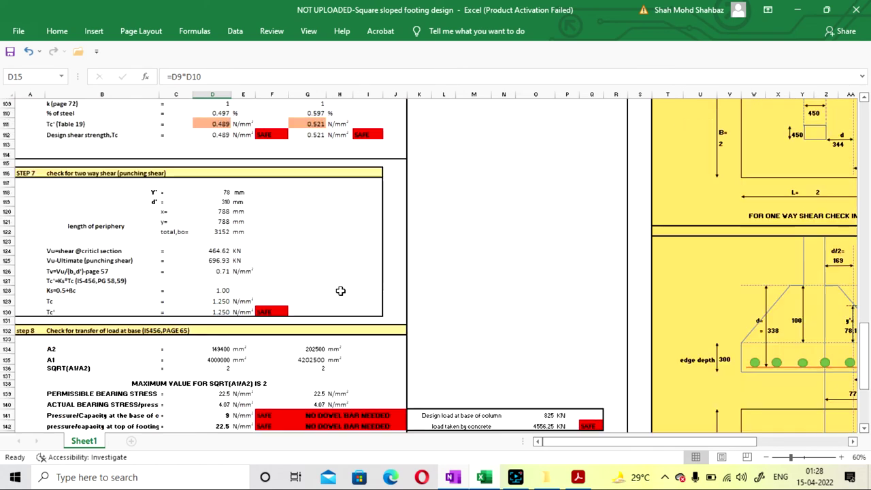
{"action": "scroll", "coordinate": [340, 291], "scroll_direction": "up", "scroll_amount": 5}
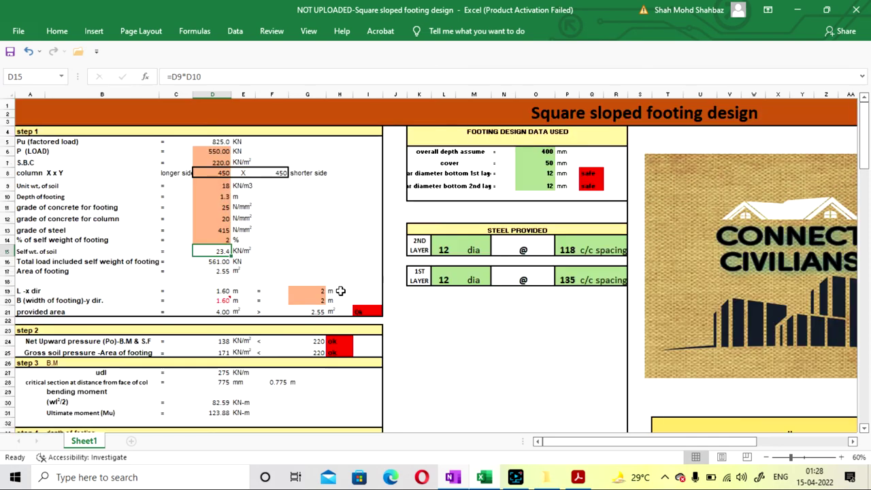
{"action": "left_click", "coordinate": [200, 240]}
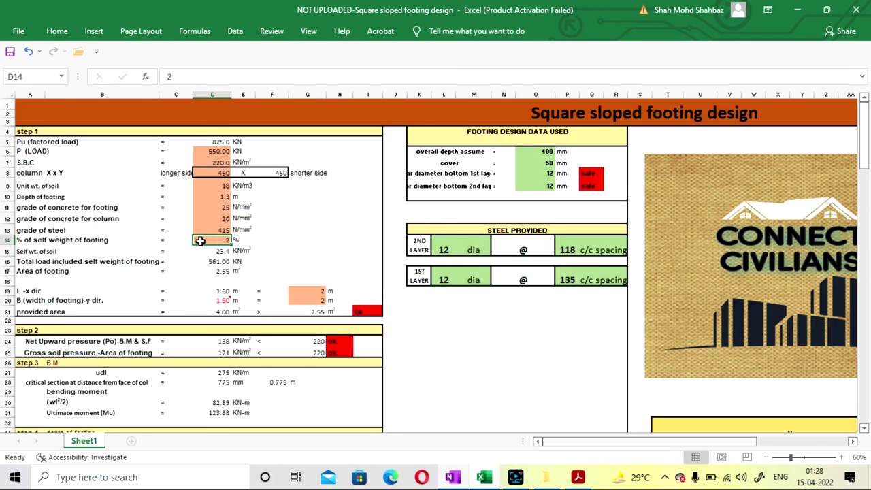
{"action": "type", "text": "10"}
{"action": "key", "text": "Return"}
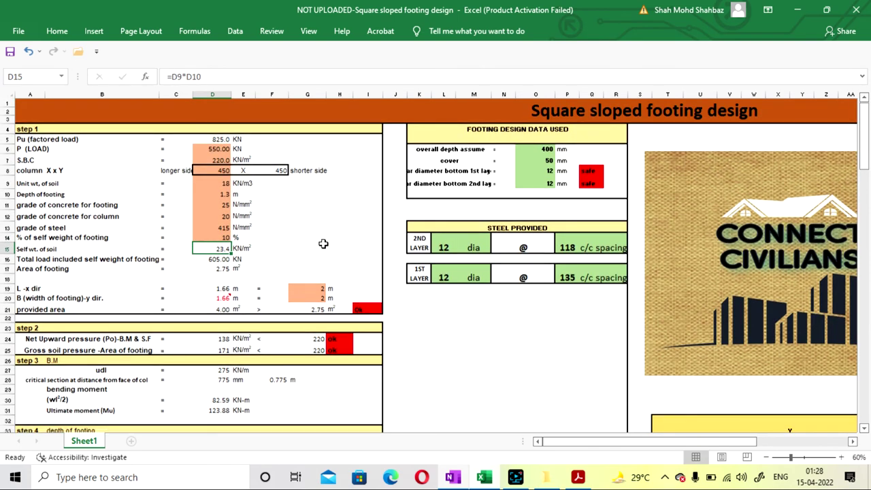
{"action": "scroll", "coordinate": [322, 244], "scroll_direction": "down", "scroll_amount": 20}
{"action": "scroll", "coordinate": [322, 244], "scroll_direction": "down", "scroll_amount": 18}
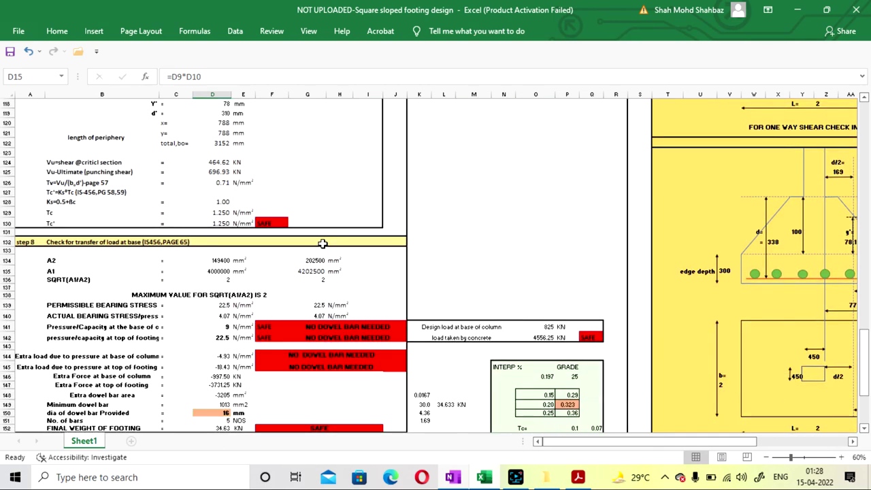
{"action": "left_click", "coordinate": [440, 303]}
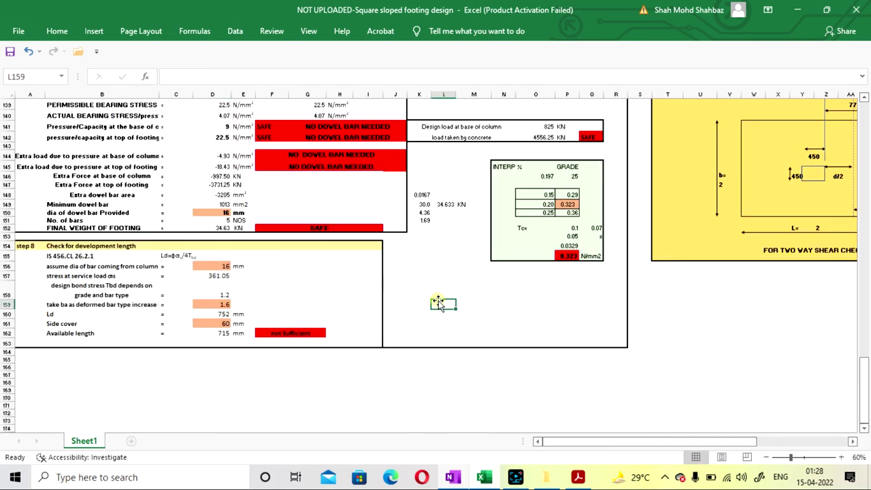
Step: Save the workbook and look over the load-transfer check again
{"action": "key", "text": "ctrl+s"}
{"action": "scroll", "coordinate": [301, 225], "scroll_direction": "up", "scroll_amount": 13}
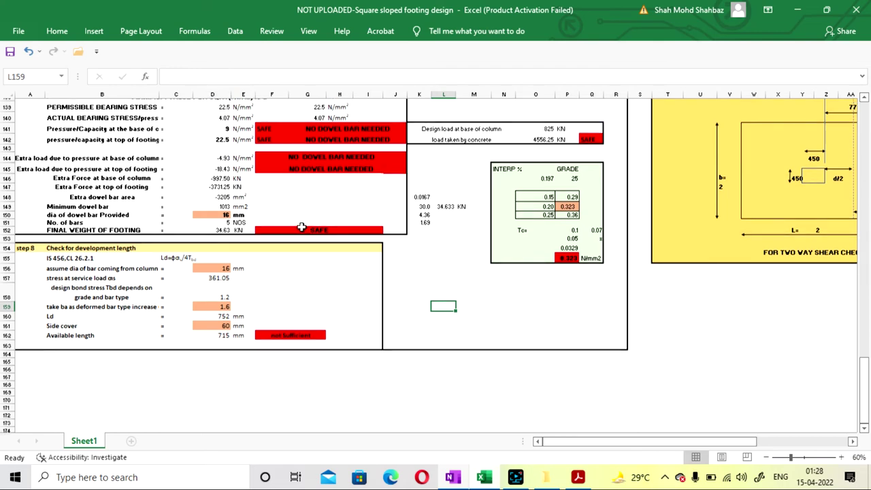
{"action": "scroll", "coordinate": [301, 228], "scroll_direction": "down", "scroll_amount": 13}
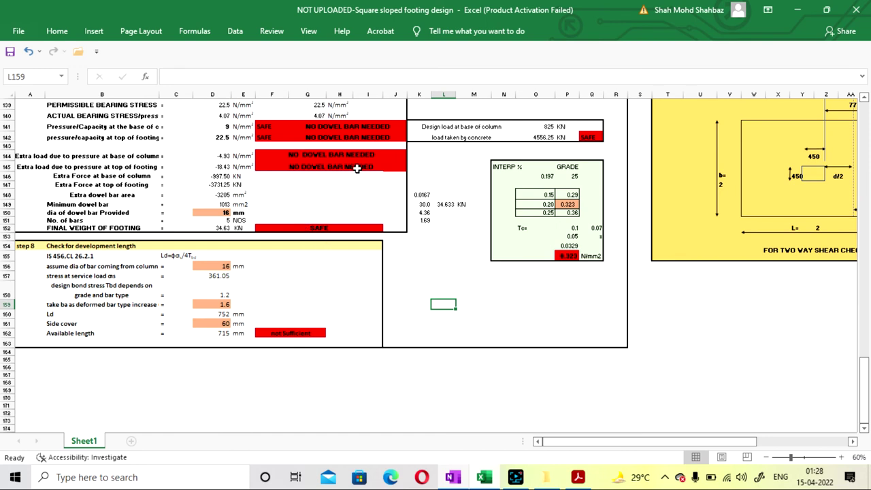
Step: Examine the development length check, including column bar diameter, service stress, design bond stress and the deformed bar factor
{"action": "left_click", "coordinate": [417, 256]}
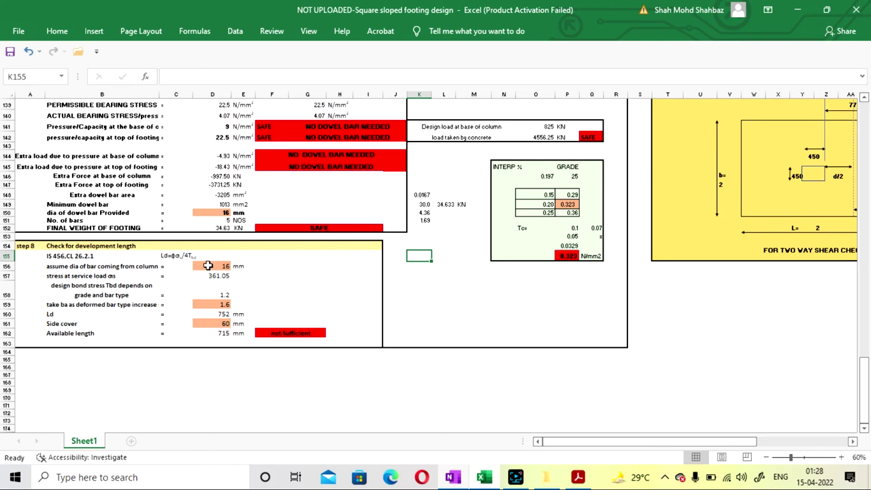
{"action": "left_click", "coordinate": [207, 266]}
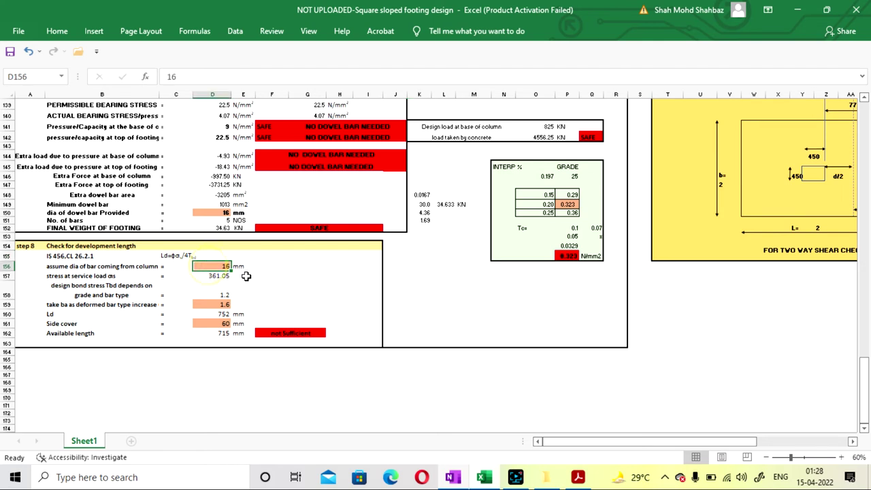
{"action": "left_click", "coordinate": [294, 274]}
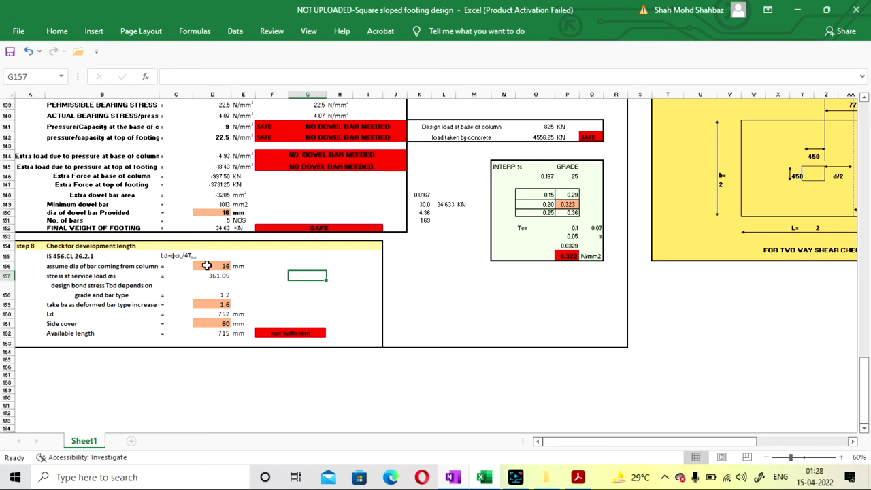
{"action": "left_click", "coordinate": [302, 285]}
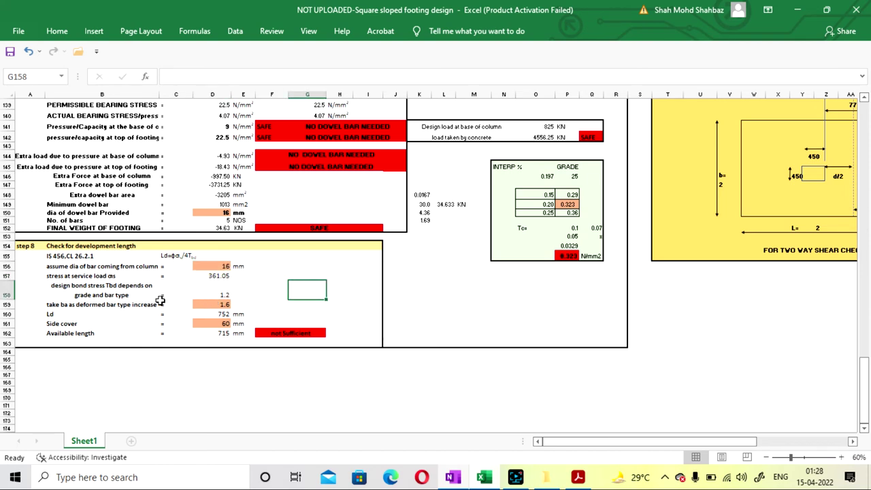
{"action": "left_click", "coordinate": [340, 267]}
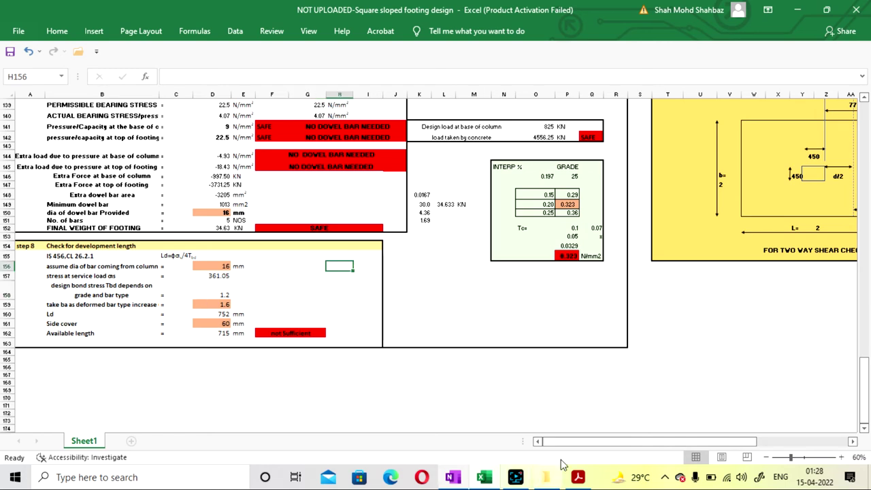
{"action": "left_click", "coordinate": [515, 477]}
{"action": "left_click", "coordinate": [634, 395]}
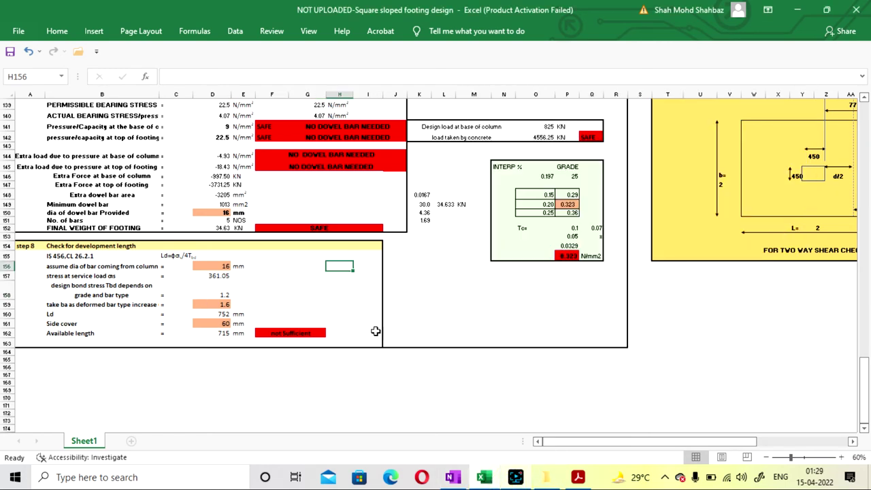
{"action": "left_click", "coordinate": [292, 304]}
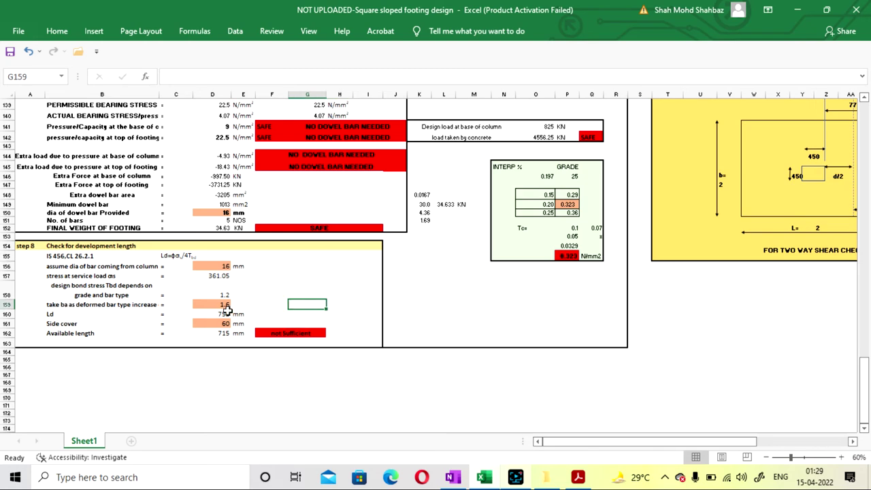
{"action": "left_click", "coordinate": [318, 267]}
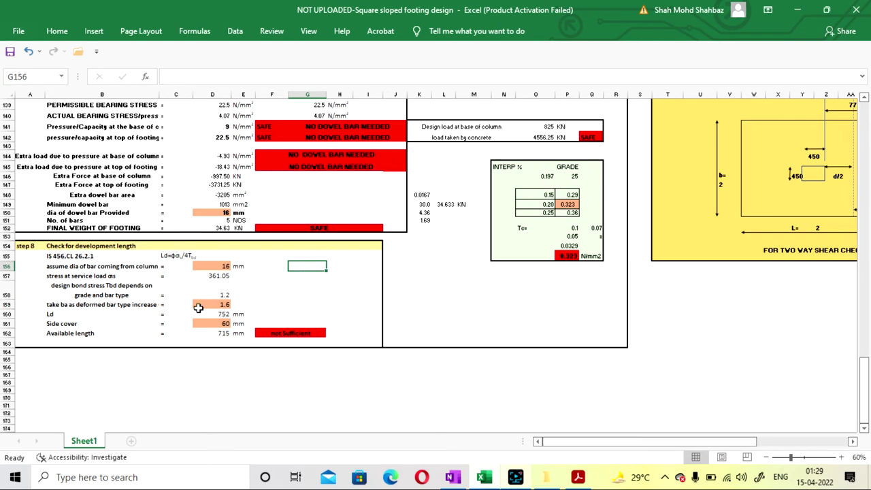
{"action": "left_click", "coordinate": [300, 304]}
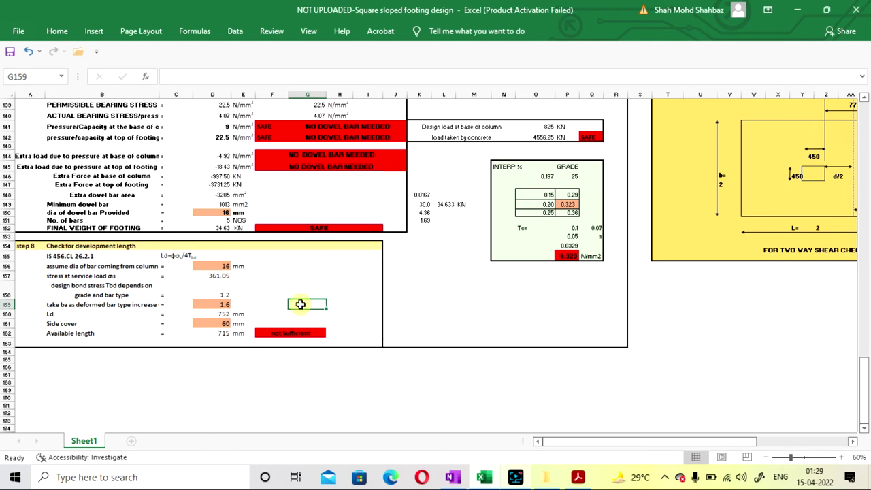
Step: Set the side cover in the development length check to 50 mm
{"action": "scroll", "coordinate": [259, 302], "scroll_direction": "down", "scroll_amount": 1}
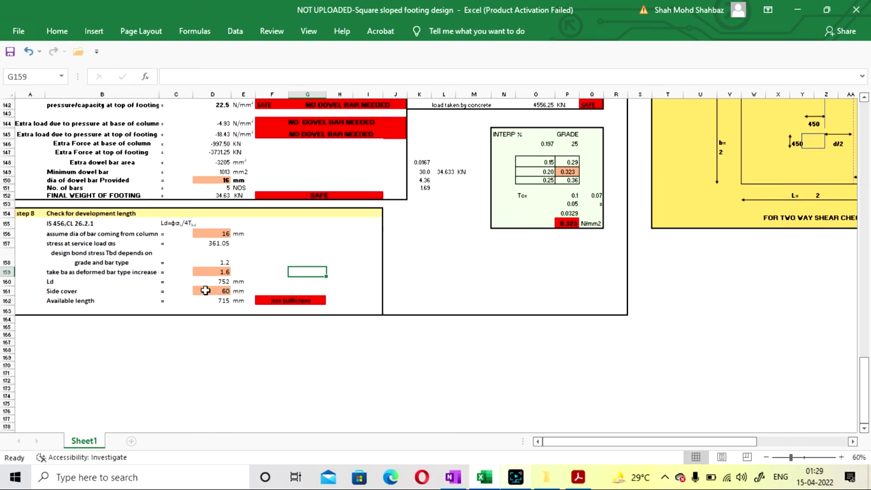
{"action": "left_click", "coordinate": [205, 290]}
{"action": "type", "text": "50"}
{"action": "key", "text": "Return"}
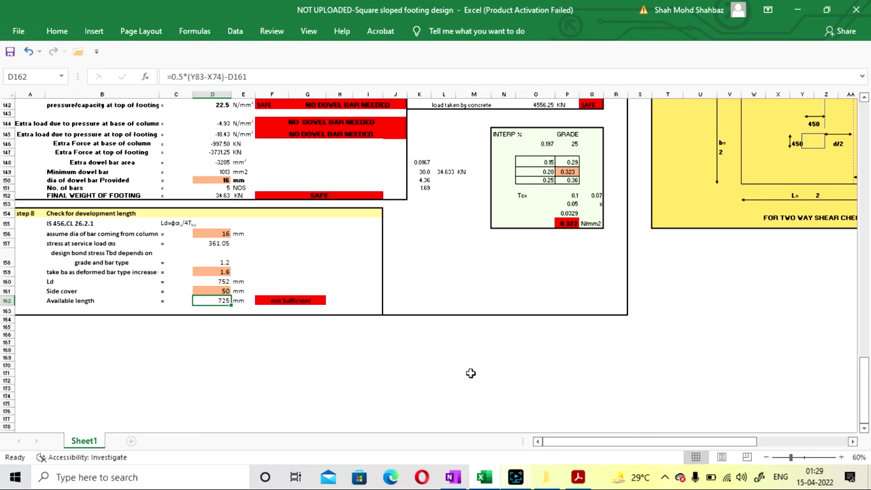
Step: Compare the development length check in Excel with the Ld and dowel bar sketch in the OneNote footing notes, ending back in Excel
{"action": "left_click", "coordinate": [455, 479]}
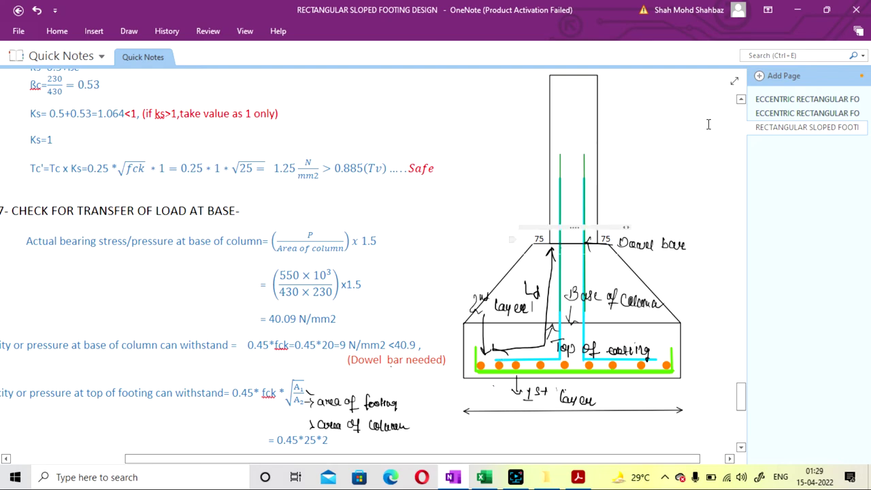
{"action": "left_click", "coordinate": [807, 14]}
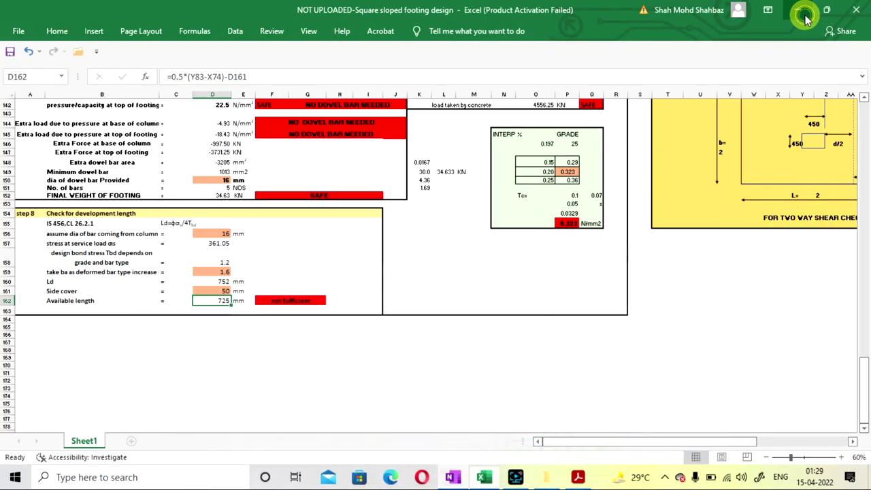
{"action": "left_click_drag", "start_coordinate": [299, 342], "coordinate": [300, 350]}
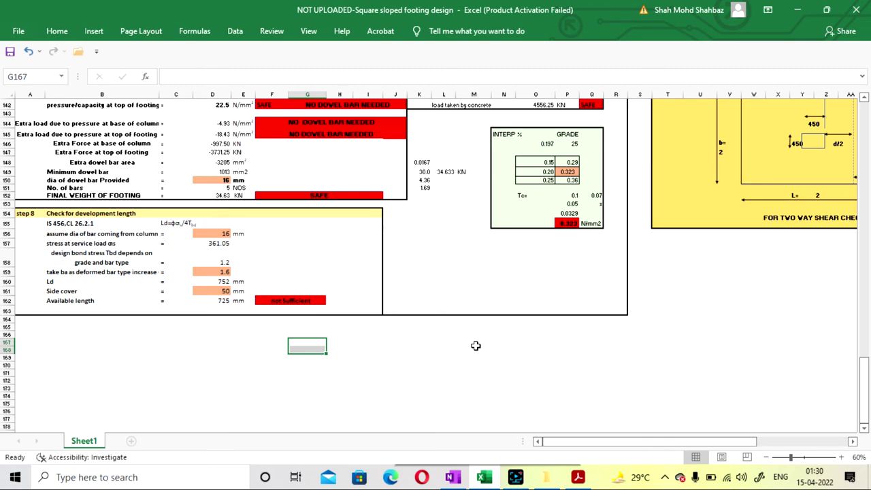
{"action": "left_click", "coordinate": [453, 477]}
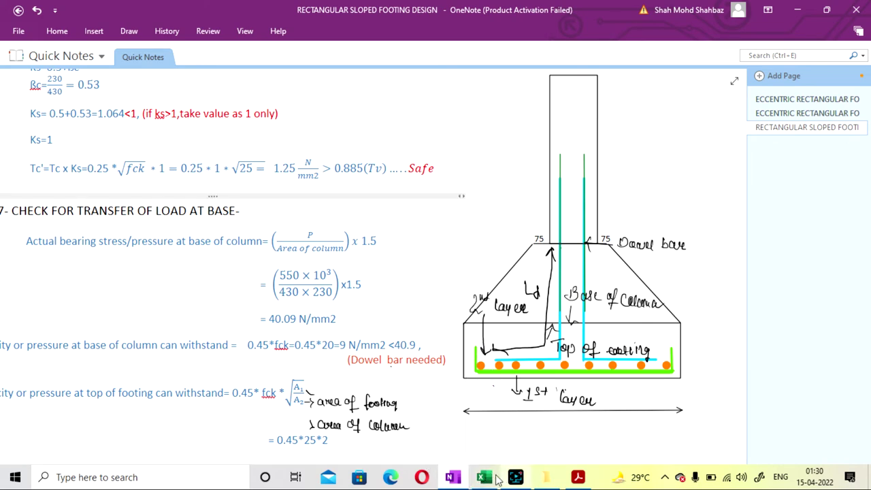
{"action": "left_click", "coordinate": [483, 476]}
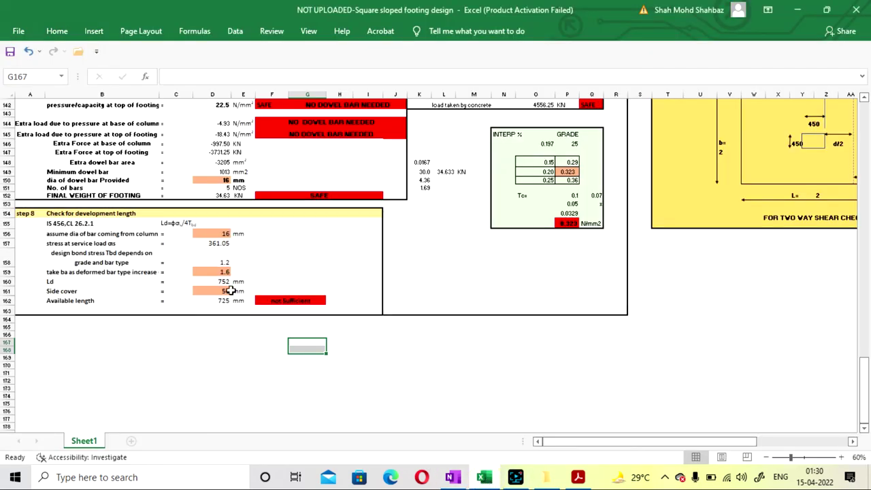
{"action": "left_click", "coordinate": [229, 342]}
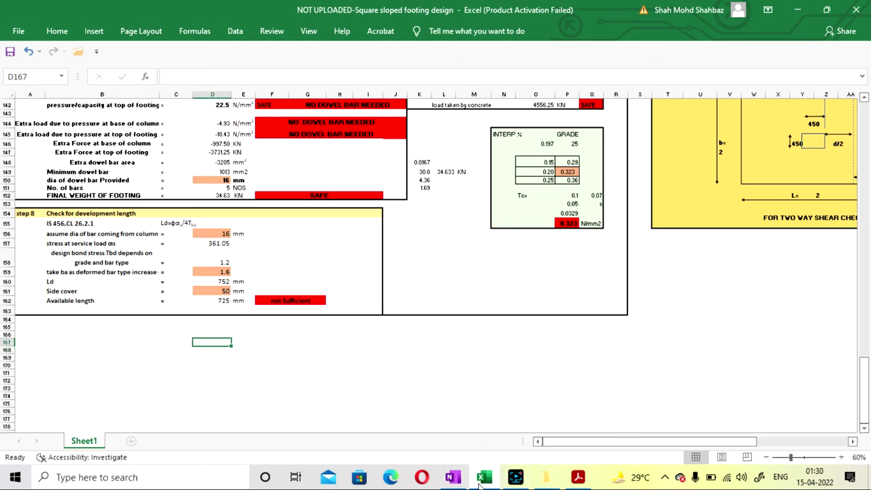
{"action": "left_click", "coordinate": [481, 479]}
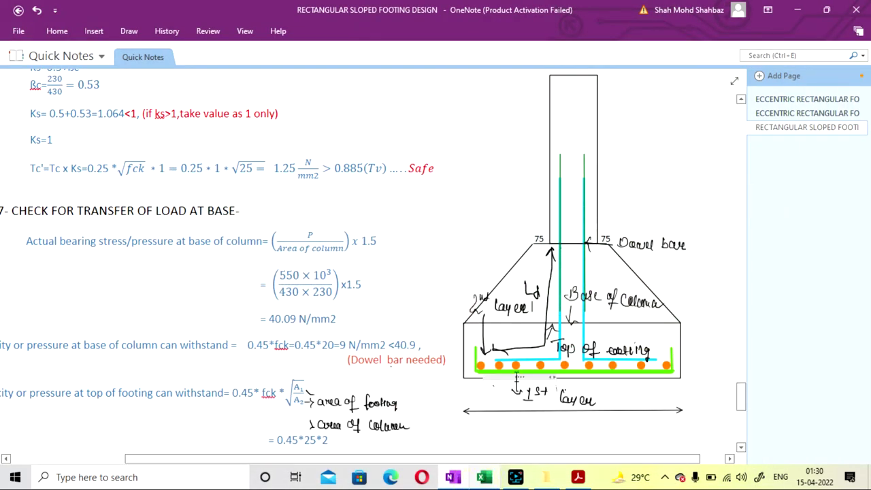
{"action": "left_click", "coordinate": [484, 477]}
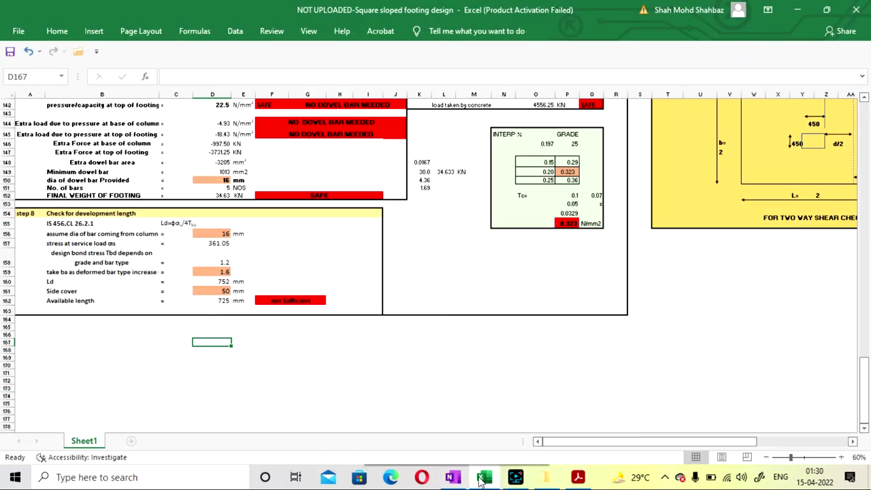
{"action": "left_click", "coordinate": [452, 476]}
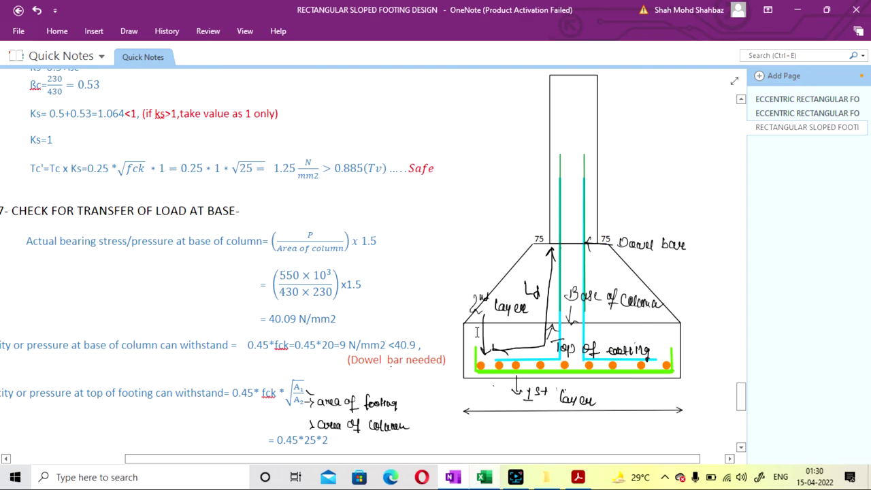
{"action": "left_click", "coordinate": [797, 10]}
{"action": "left_click", "coordinate": [484, 477]}
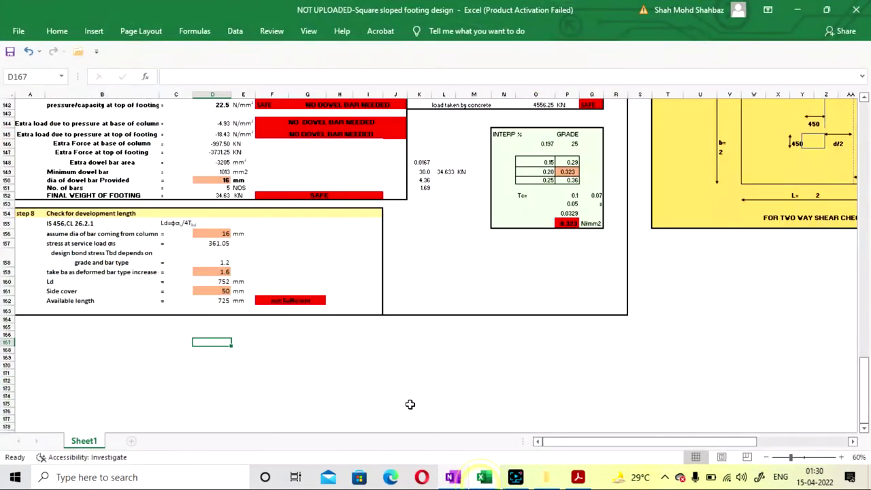
{"action": "left_click", "coordinate": [362, 365]}
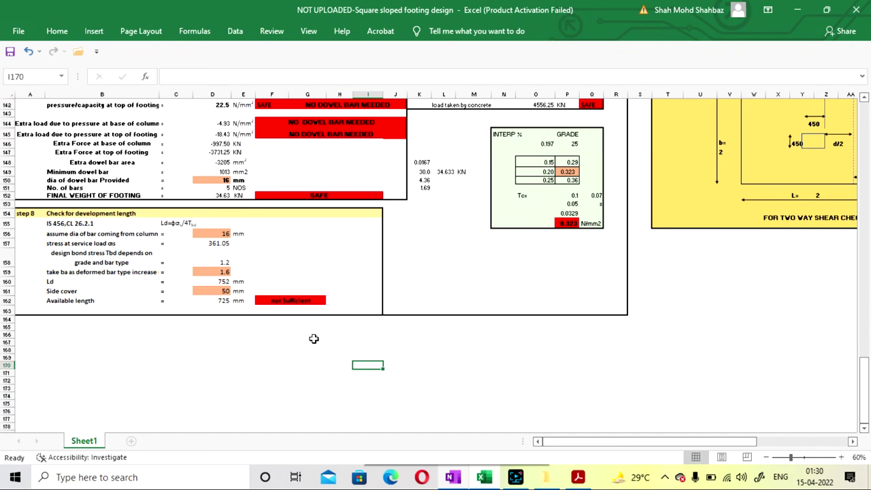
Step: Review the Step 1 inputs, the footing design data and the steel provided for both bottom layers
{"action": "scroll", "coordinate": [313, 338], "scroll_direction": "up", "scroll_amount": 16}
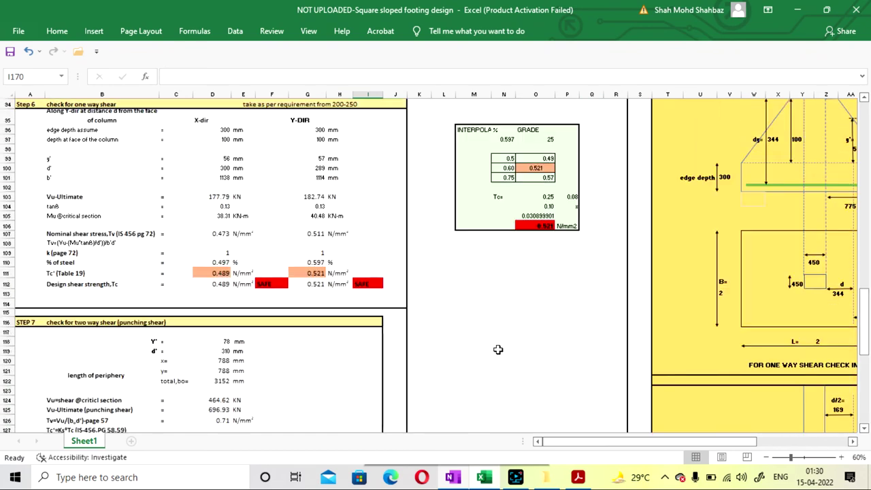
{"action": "scroll", "coordinate": [498, 349], "scroll_direction": "up", "scroll_amount": 20}
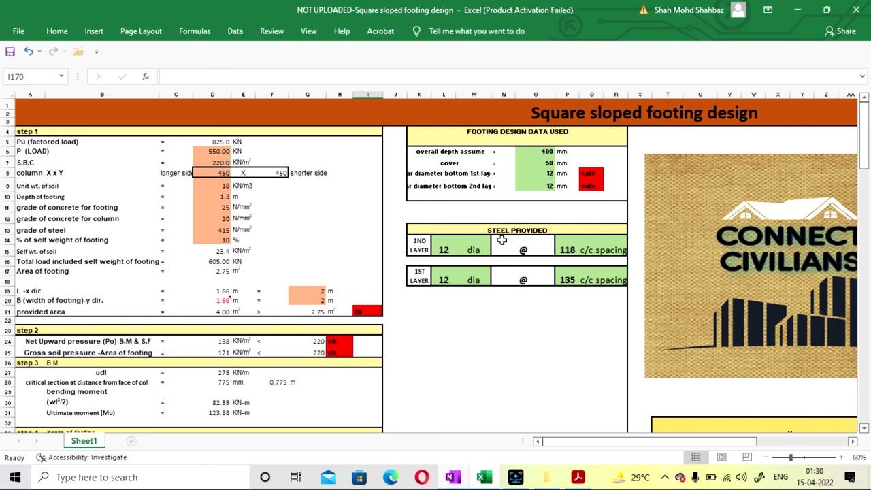
{"action": "scroll", "coordinate": [501, 240], "scroll_direction": "down", "scroll_amount": 1}
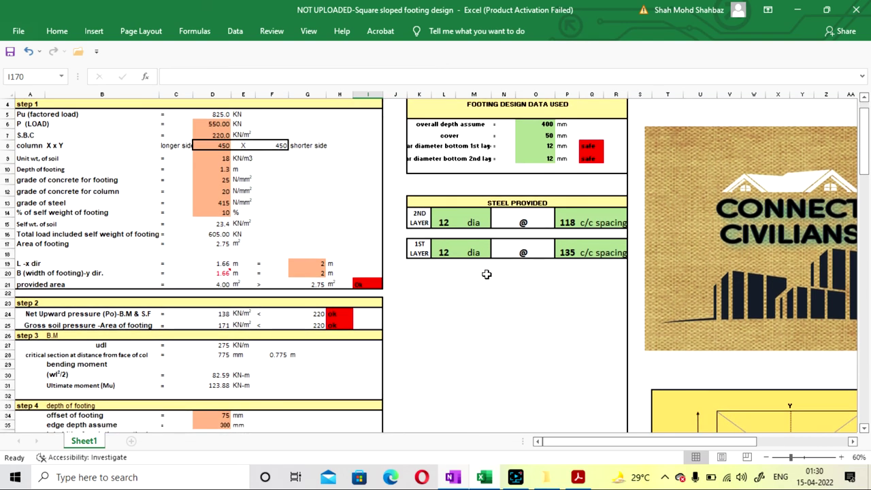
{"action": "scroll", "coordinate": [487, 274], "scroll_direction": "down", "scroll_amount": 1}
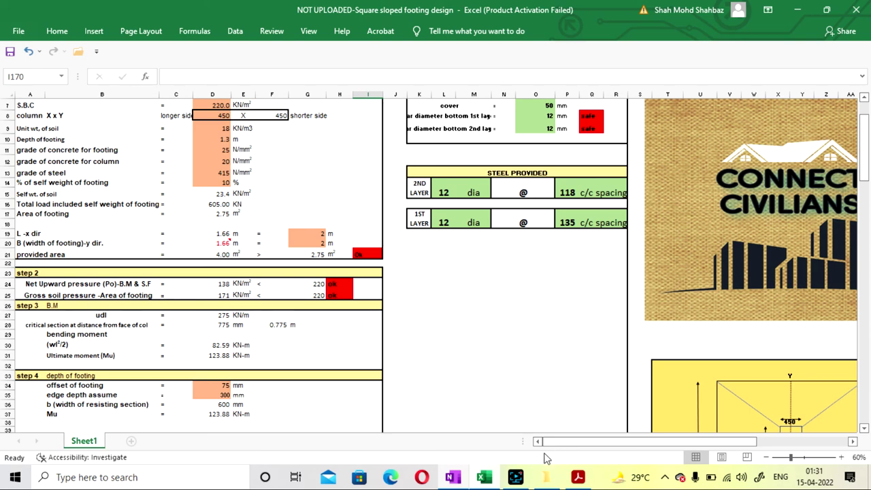
{"action": "left_click", "coordinate": [520, 478]}
{"action": "left_click", "coordinate": [638, 386]}
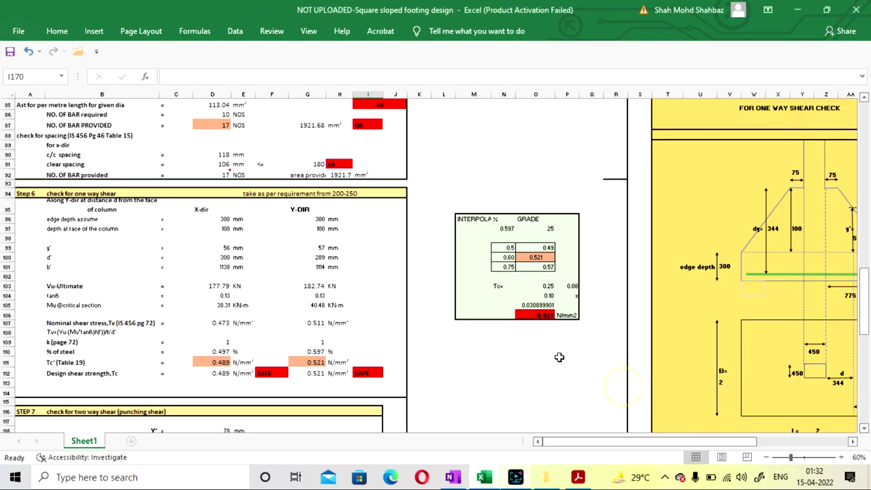
{"action": "scroll", "coordinate": [568, 350], "scroll_direction": "up", "scroll_amount": 15}
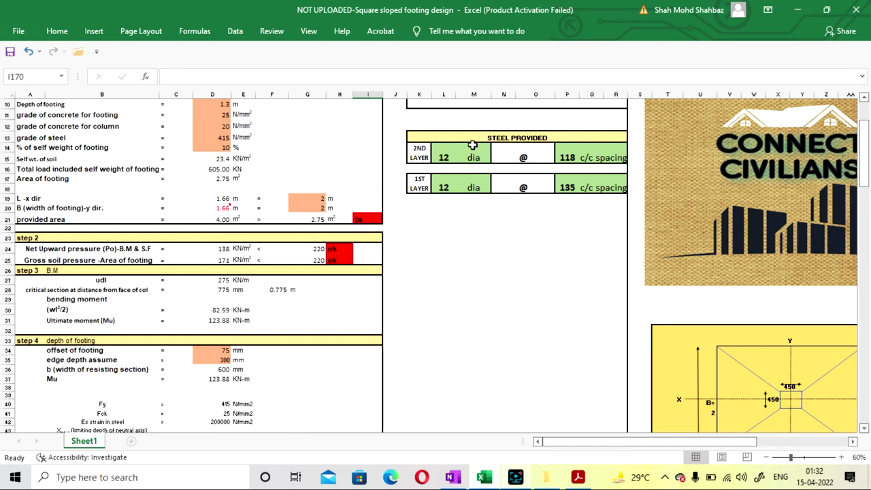
Step: Examine the footing reinforcement sections and plan drawings for the one-way and two-way shear checks
{"action": "scroll", "coordinate": [470, 160], "scroll_direction": "down", "scroll_amount": 3}
{"action": "left_click_drag", "start_coordinate": [616, 443], "coordinate": [674, 443]}
{"action": "scroll", "coordinate": [635, 279], "scroll_direction": "down", "scroll_amount": 7}
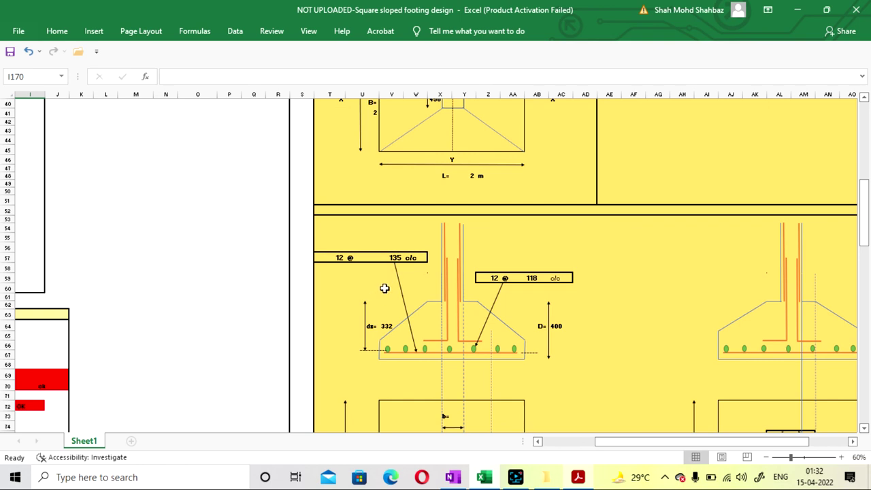
{"action": "scroll", "coordinate": [587, 313], "scroll_direction": "down", "scroll_amount": 4}
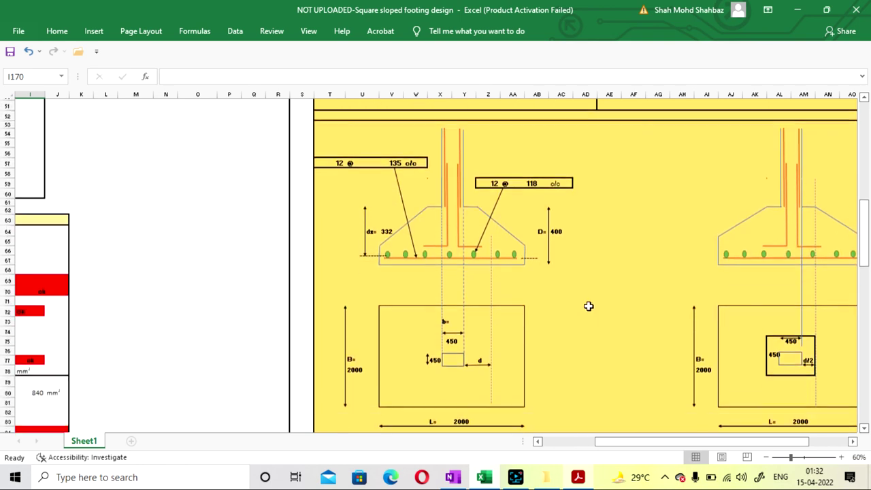
{"action": "left_click", "coordinate": [766, 457]}
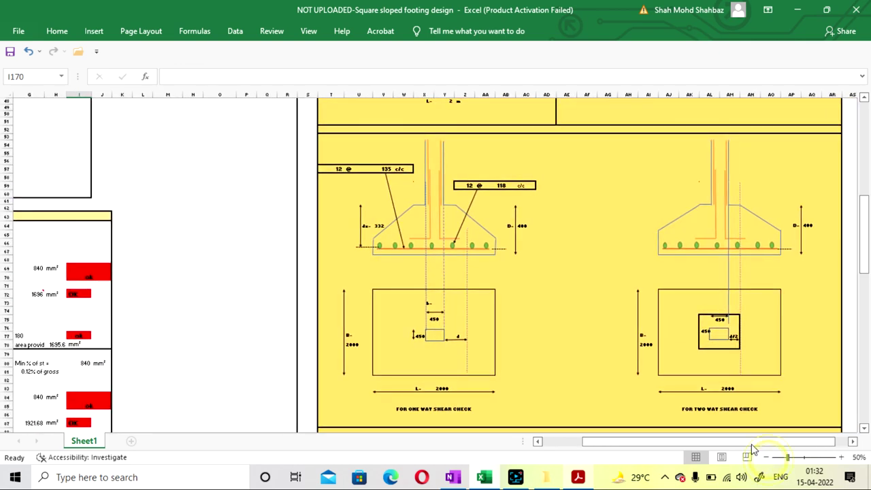
{"action": "left_click", "coordinate": [841, 457]}
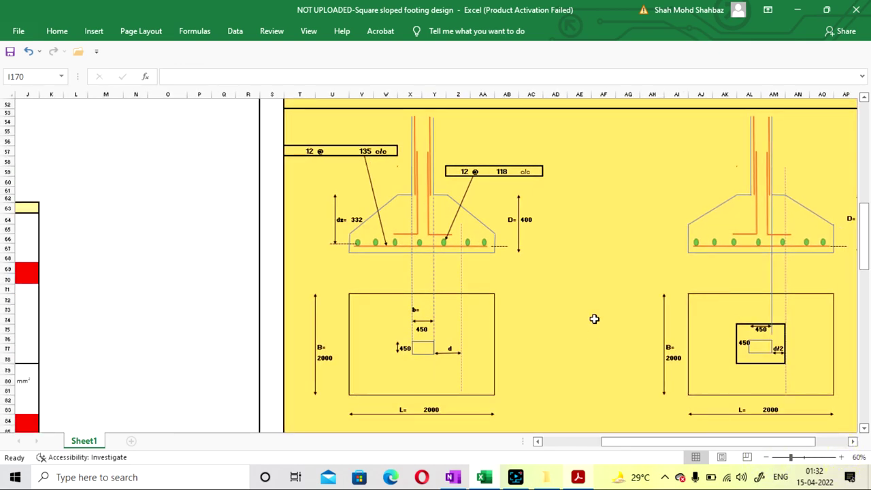
{"action": "scroll", "coordinate": [594, 319], "scroll_direction": "down", "scroll_amount": 1}
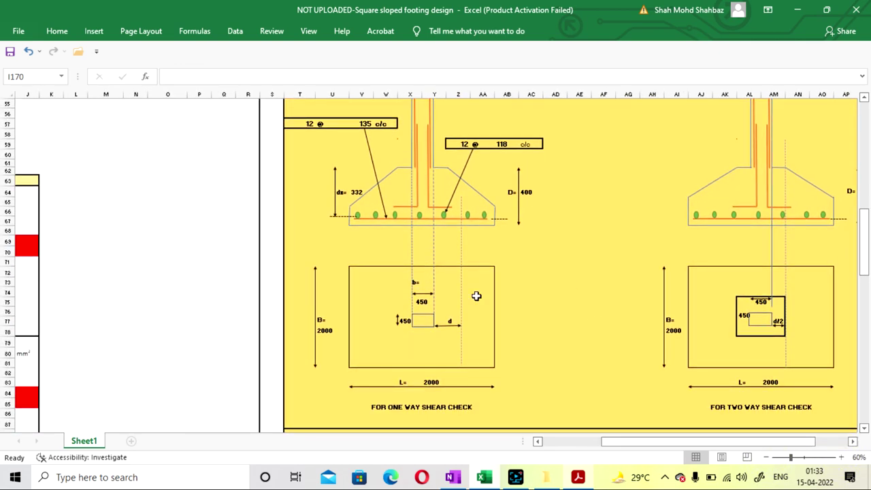
{"action": "scroll", "coordinate": [564, 279], "scroll_direction": "down", "scroll_amount": 2}
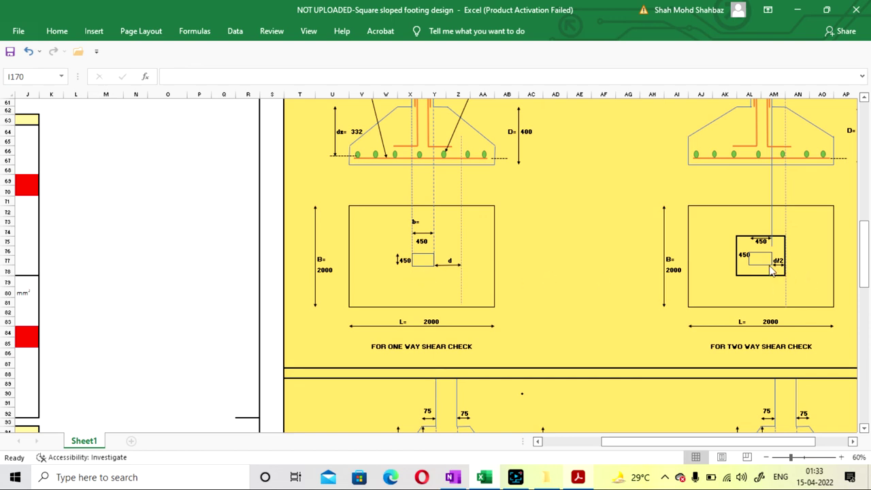
Step: Examine the detailed sloped-section drawings for the one-way shear checks in the X and Y directions
{"action": "scroll", "coordinate": [608, 258], "scroll_direction": "down", "scroll_amount": 10}
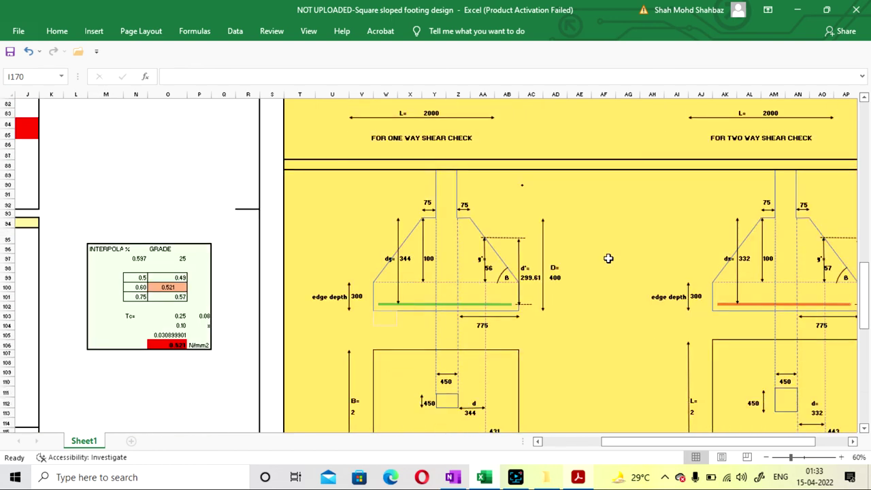
{"action": "scroll", "coordinate": [608, 259], "scroll_direction": "up", "scroll_amount": 2}
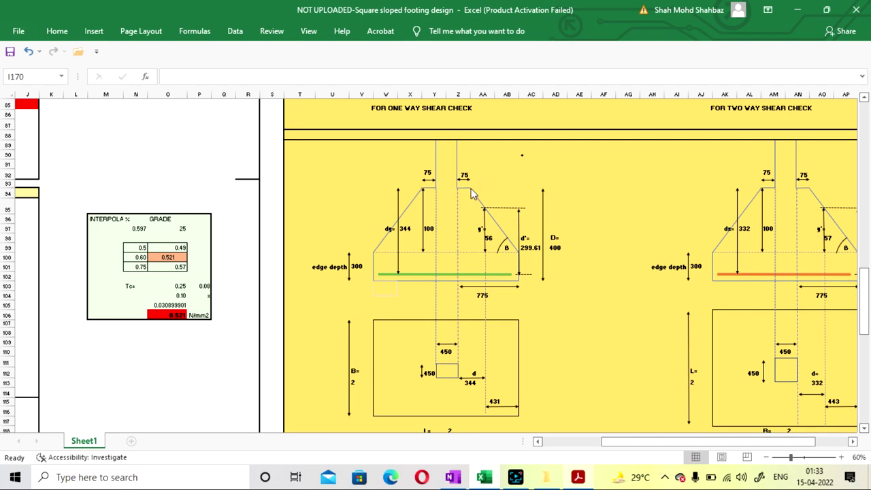
{"action": "scroll", "coordinate": [614, 221], "scroll_direction": "down", "scroll_amount": 5}
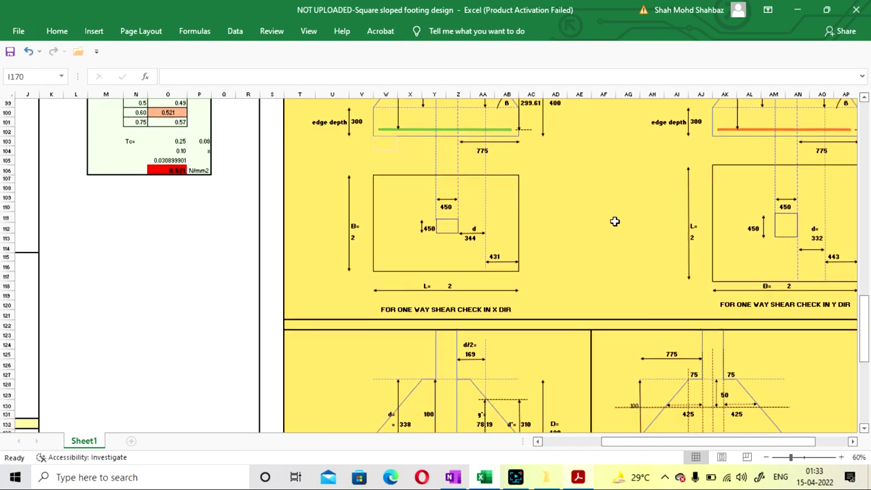
{"action": "scroll", "coordinate": [614, 221], "scroll_direction": "down", "scroll_amount": 3}
{"action": "scroll", "coordinate": [614, 221], "scroll_direction": "down", "scroll_amount": 1}
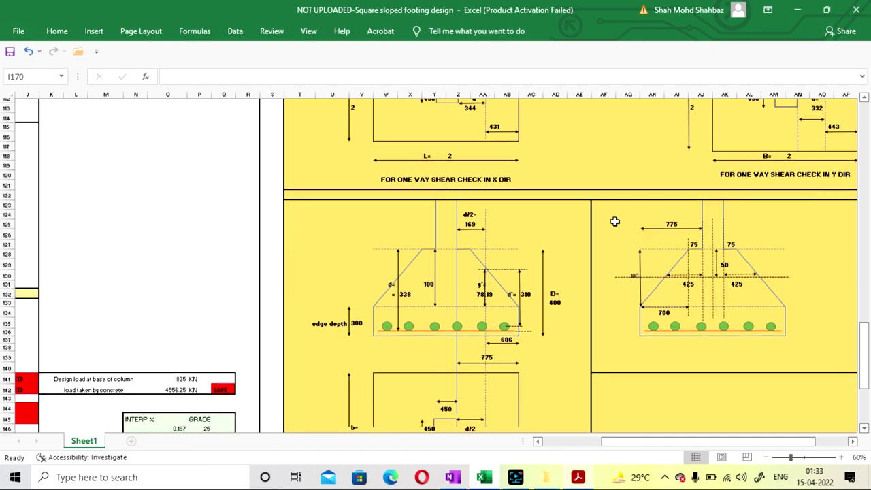
Step: Examine the detailed two-way shear check drawing and the dimensioned footing section beside it
{"action": "scroll", "coordinate": [614, 221], "scroll_direction": "down", "scroll_amount": 2}
{"action": "scroll", "coordinate": [453, 279], "scroll_direction": "down", "scroll_amount": 2}
{"action": "scroll", "coordinate": [427, 285], "scroll_direction": "up", "scroll_amount": 1}
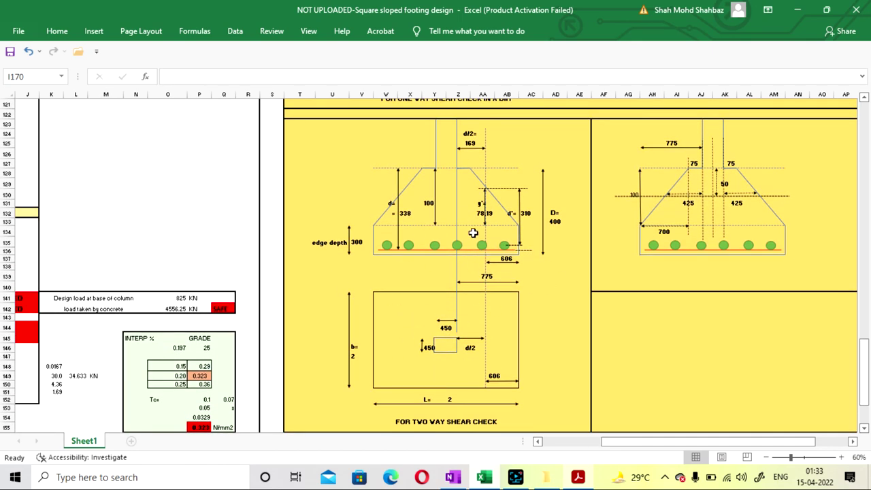
{"action": "scroll", "coordinate": [585, 279], "scroll_direction": "down", "scroll_amount": 1}
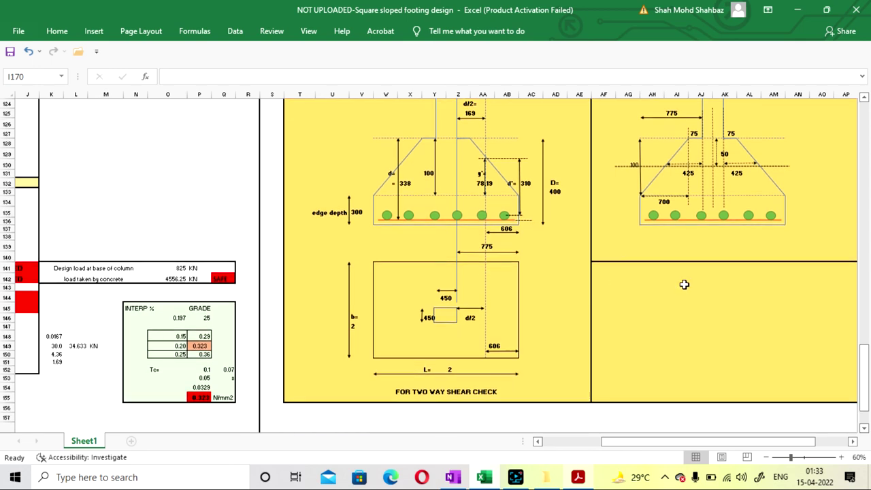
{"action": "scroll", "coordinate": [684, 284], "scroll_direction": "up", "scroll_amount": 2}
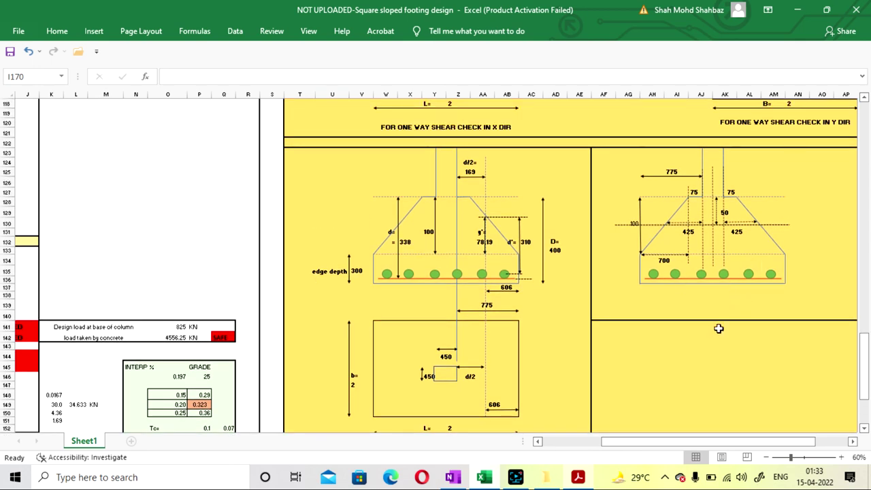
{"action": "left_click_drag", "start_coordinate": [730, 438], "coordinate": [738, 442]}
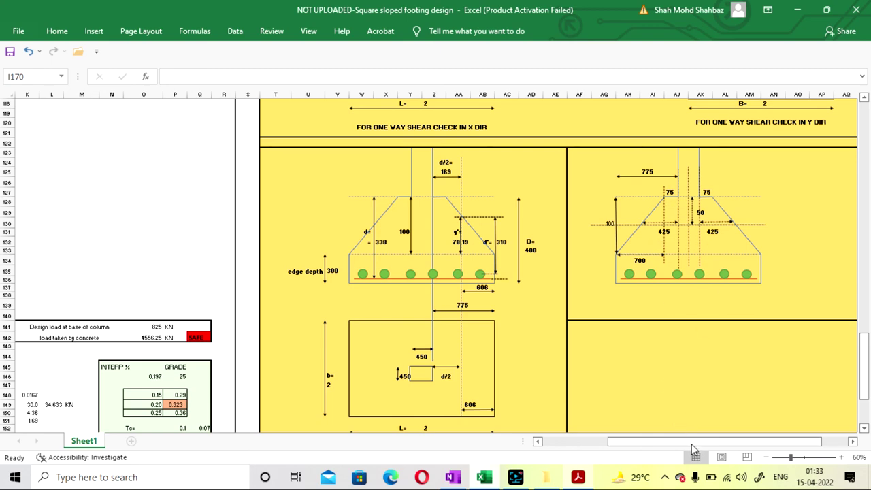
{"action": "mouse_move", "coordinate": [692, 447]}
{"action": "left_mouse_down"}
{"action": "mouse_move", "coordinate": [680, 443]}
{"action": "mouse_move", "coordinate": [699, 442]}
{"action": "left_mouse_up"}
{"action": "scroll", "coordinate": [631, 299], "scroll_direction": "down", "scroll_amount": 3}
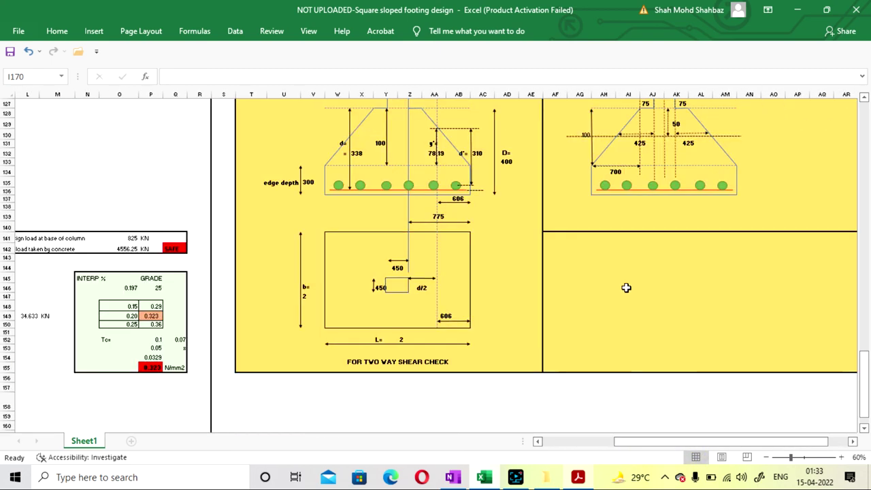
{"action": "scroll", "coordinate": [626, 288], "scroll_direction": "up", "scroll_amount": 3}
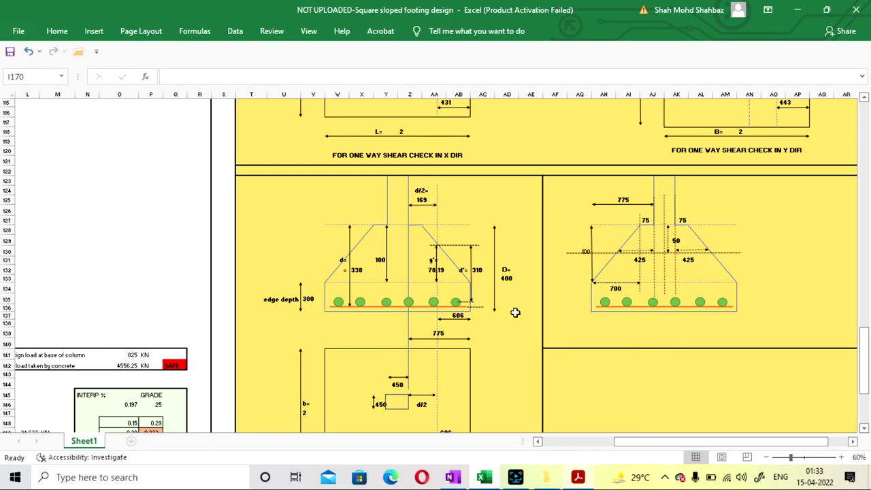
Step: Return to the start of the sheet to view the Step 1 inputs and steel provided summary again
{"action": "scroll", "coordinate": [515, 313], "scroll_direction": "up", "scroll_amount": 5}
{"action": "scroll", "coordinate": [515, 312], "scroll_direction": "up", "scroll_amount": 16}
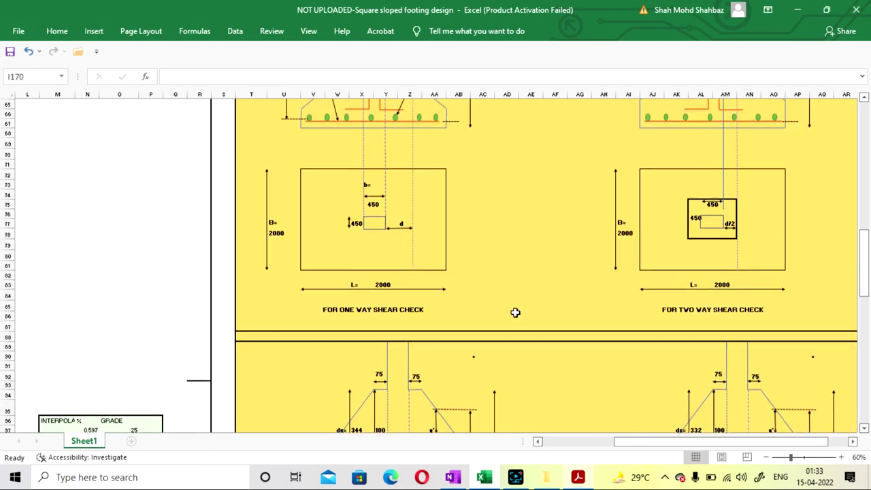
{"action": "left_click_drag", "start_coordinate": [677, 440], "coordinate": [606, 441]}
{"action": "scroll", "coordinate": [438, 280], "scroll_direction": "up", "scroll_amount": 18}
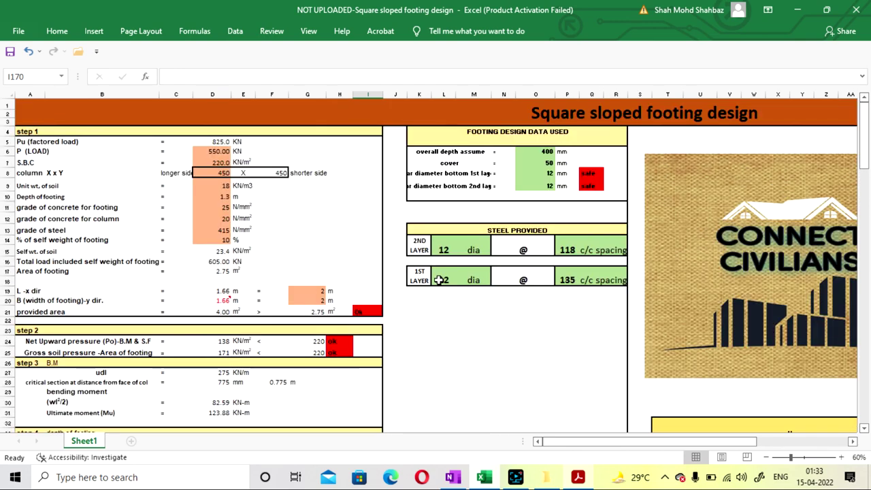
Step: Examine the Step 1 to Step 4 footing calculations and the channel link area beside the logo
{"action": "scroll", "coordinate": [496, 312], "scroll_direction": "down", "scroll_amount": 3}
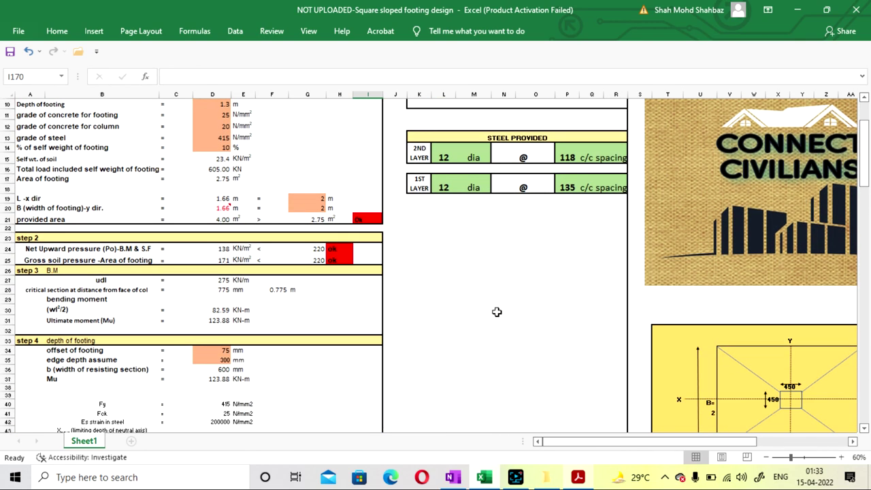
{"action": "scroll", "coordinate": [497, 312], "scroll_direction": "down", "scroll_amount": 9}
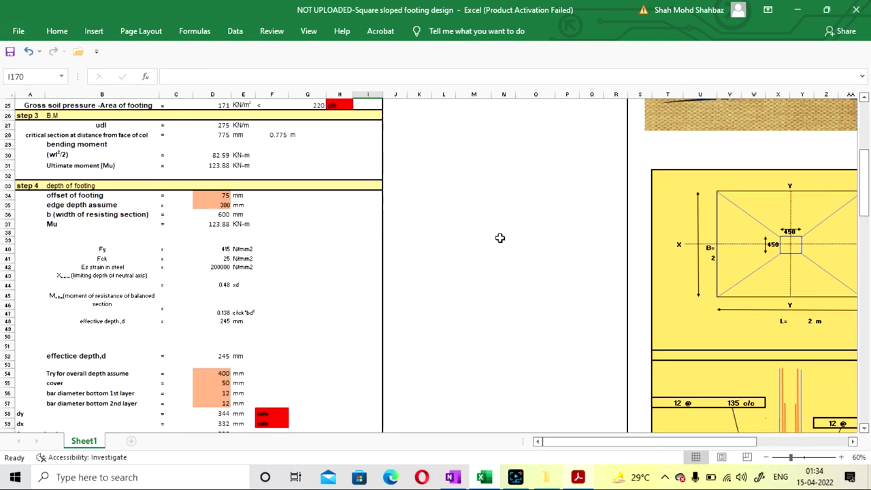
{"action": "scroll", "coordinate": [499, 237], "scroll_direction": "down", "scroll_amount": 3}
{"action": "scroll", "coordinate": [499, 237], "scroll_direction": "up", "scroll_amount": 15}
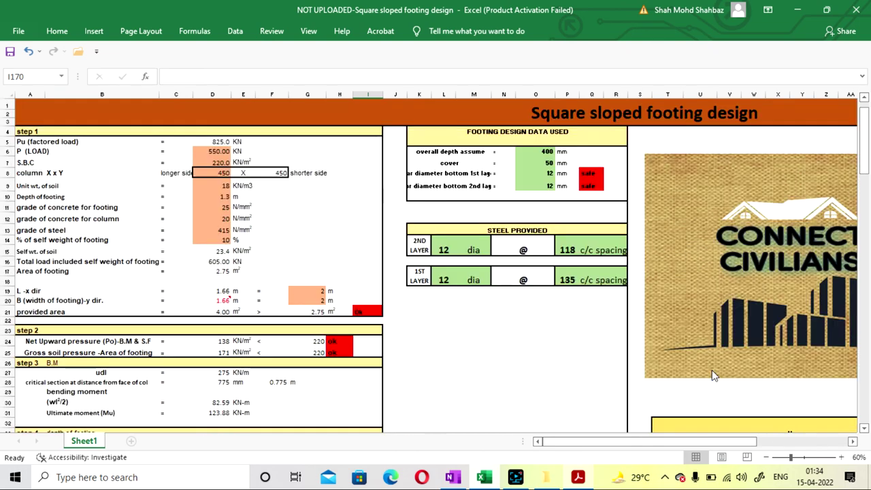
{"action": "left_click_drag", "start_coordinate": [663, 442], "coordinate": [723, 387]}
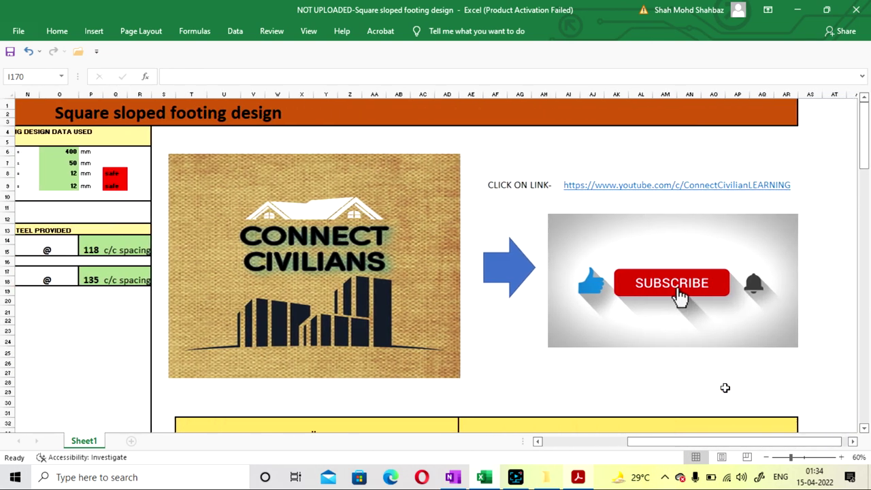
{"action": "scroll", "coordinate": [647, 301], "scroll_direction": "down", "scroll_amount": 1}
{"action": "scroll", "coordinate": [644, 302], "scroll_direction": "up", "scroll_amount": 2}
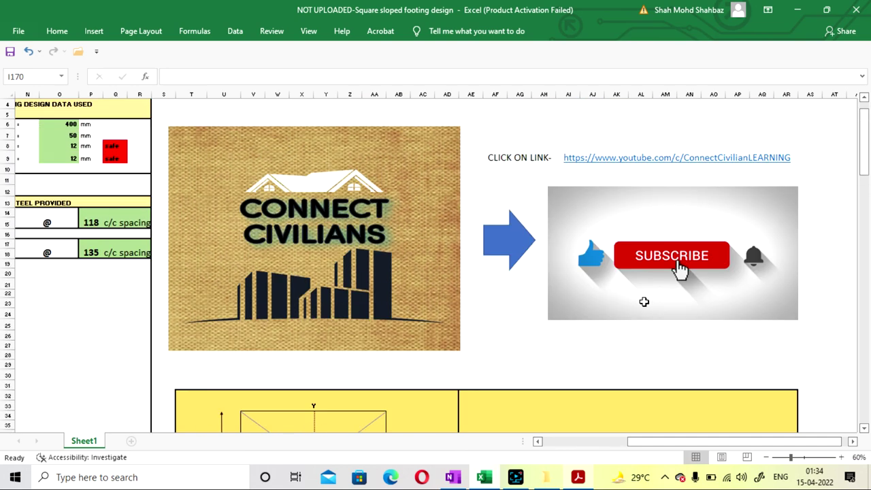
{"action": "left_click", "coordinate": [515, 476]}
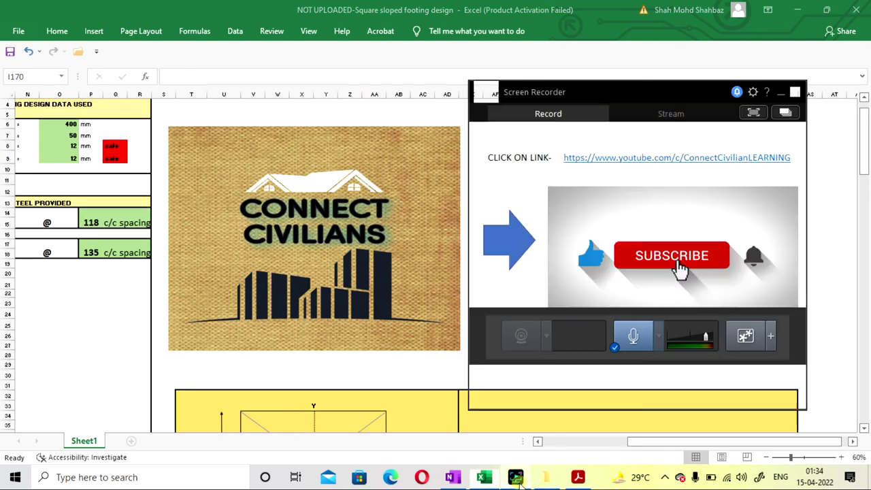
{"action": "left_click", "coordinate": [639, 386]}
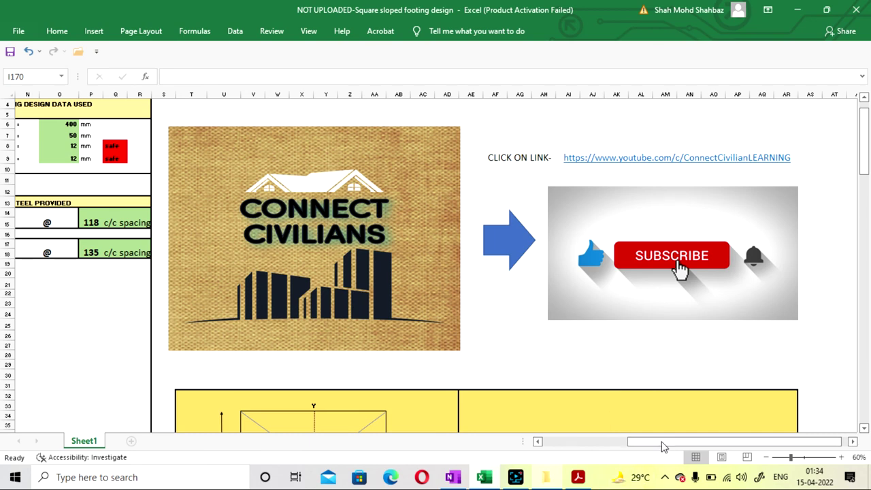
Step: Return to the design inputs and steel summary, and review the calculations down to the depth of footing section
{"action": "left_click_drag", "start_coordinate": [661, 442], "coordinate": [538, 442]}
{"action": "scroll", "coordinate": [437, 334], "scroll_direction": "up", "scroll_amount": 1}
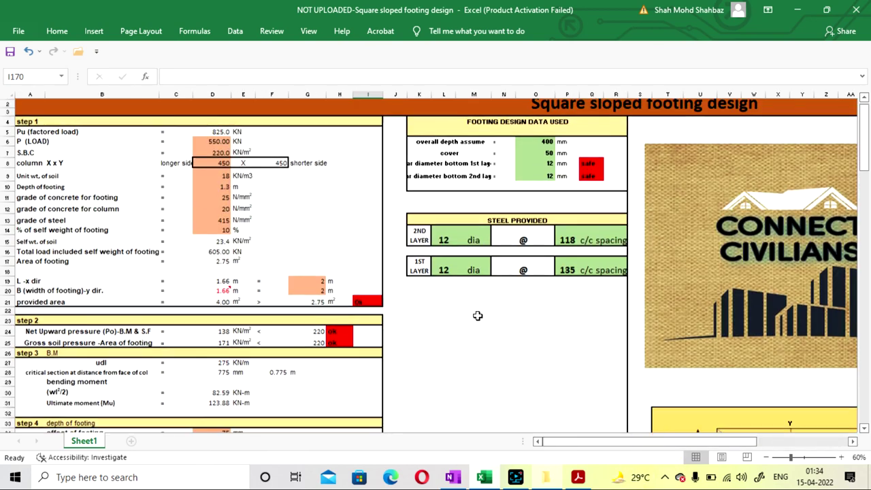
{"action": "scroll", "coordinate": [477, 316], "scroll_direction": "down", "scroll_amount": 2}
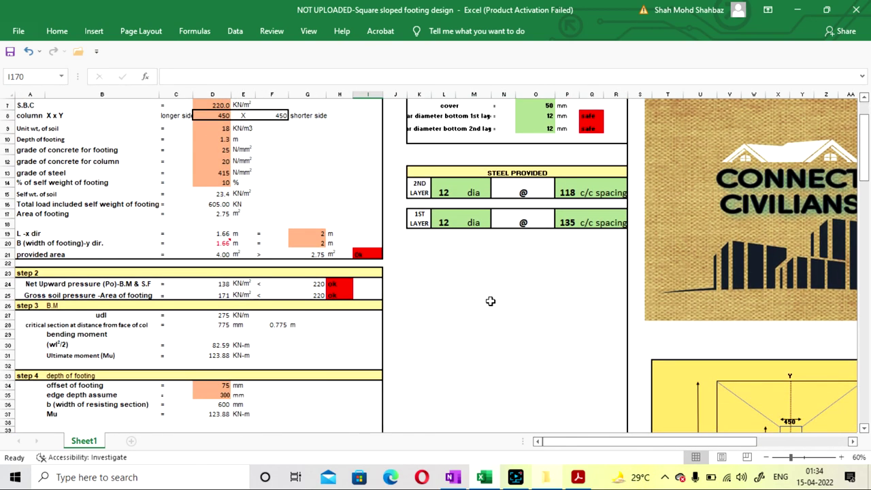
{"action": "scroll", "coordinate": [505, 295], "scroll_direction": "down", "scroll_amount": 2}
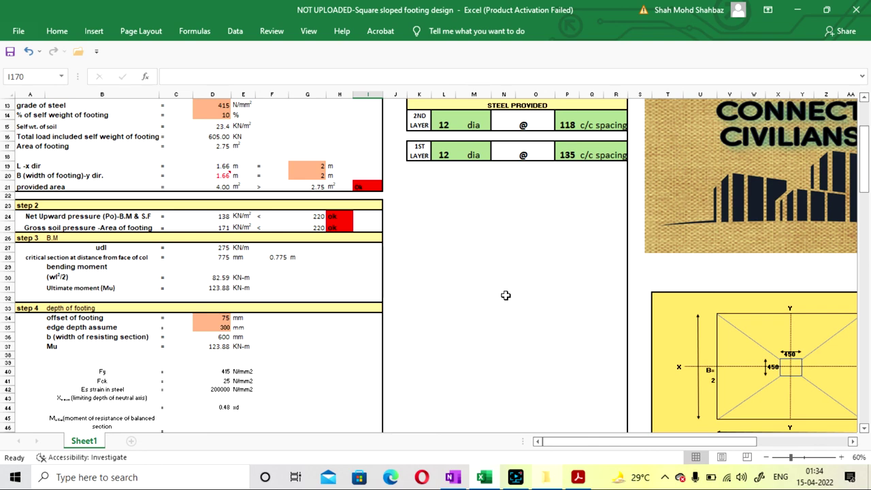
{"action": "scroll", "coordinate": [506, 295], "scroll_direction": "down", "scroll_amount": 4}
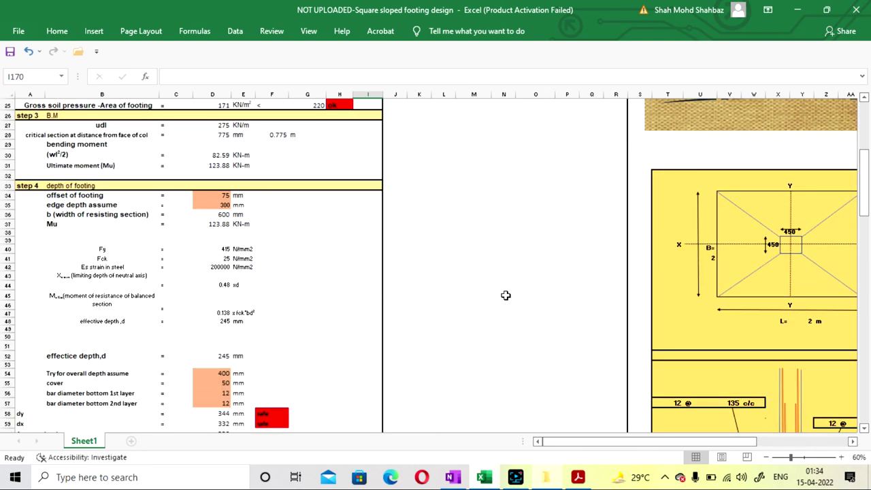
{"action": "left_click", "coordinate": [515, 476]}
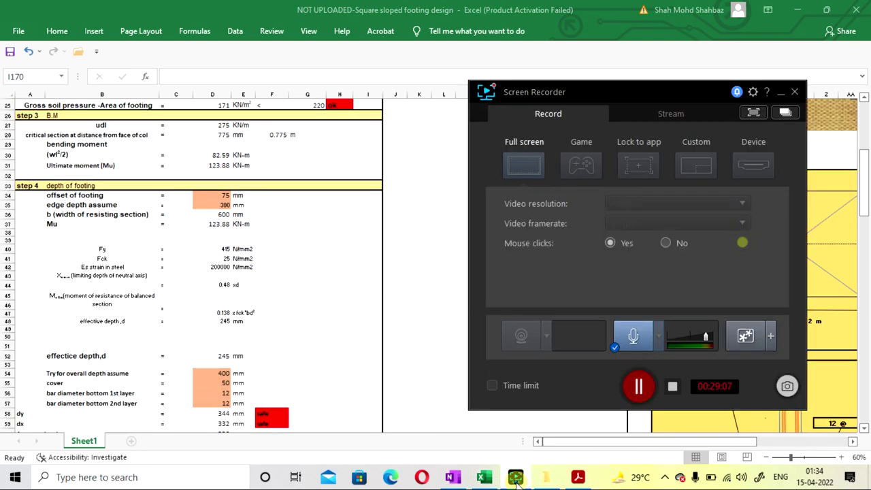